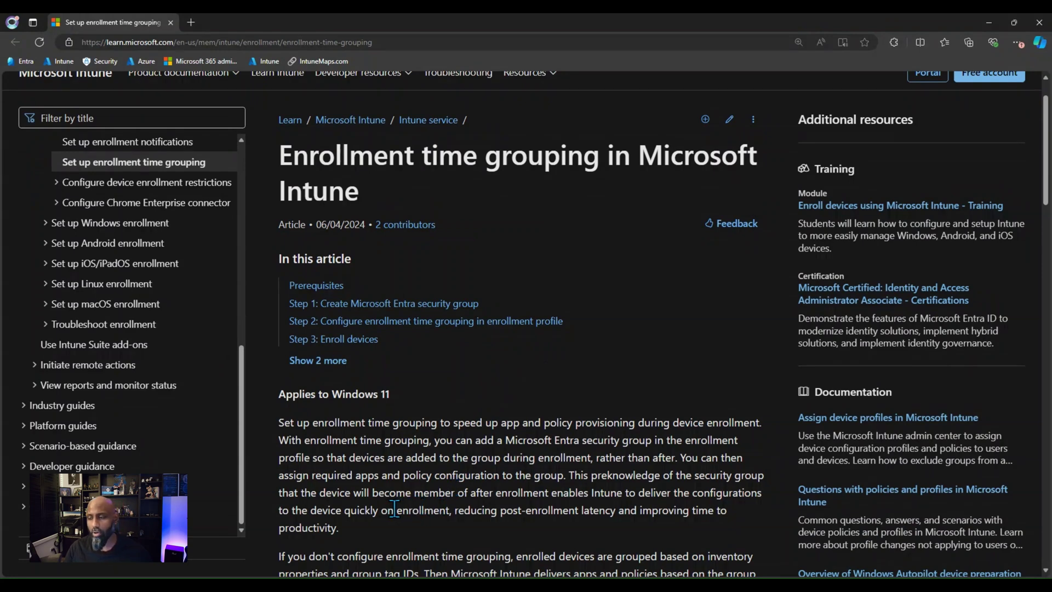
Step: Scroll through the enrollment time grouping introduction in the Microsoft Learn article
scroll(375, 501, down, 1)
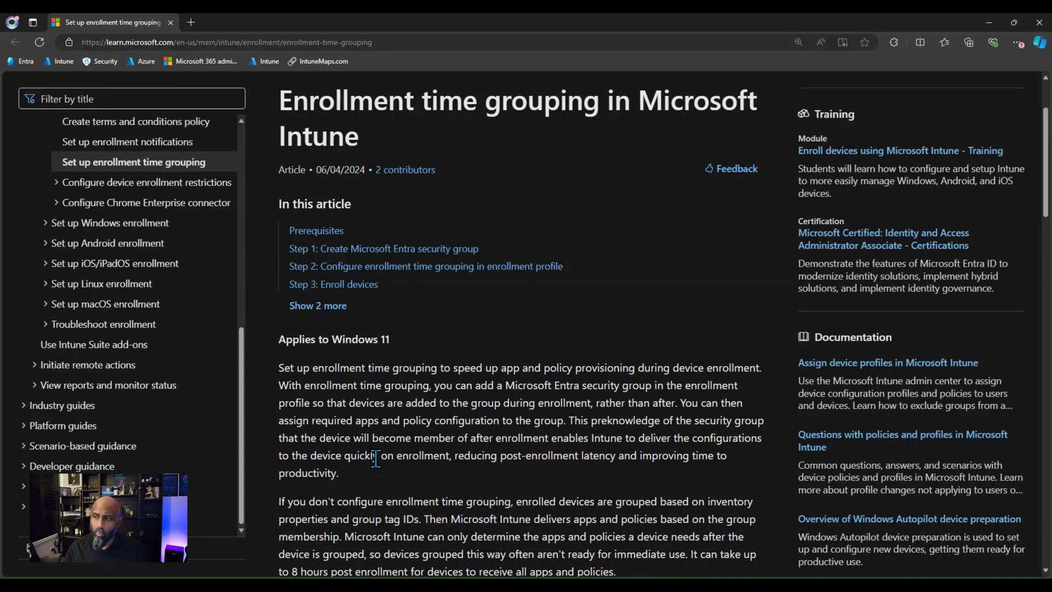
scroll(362, 437, down, 1)
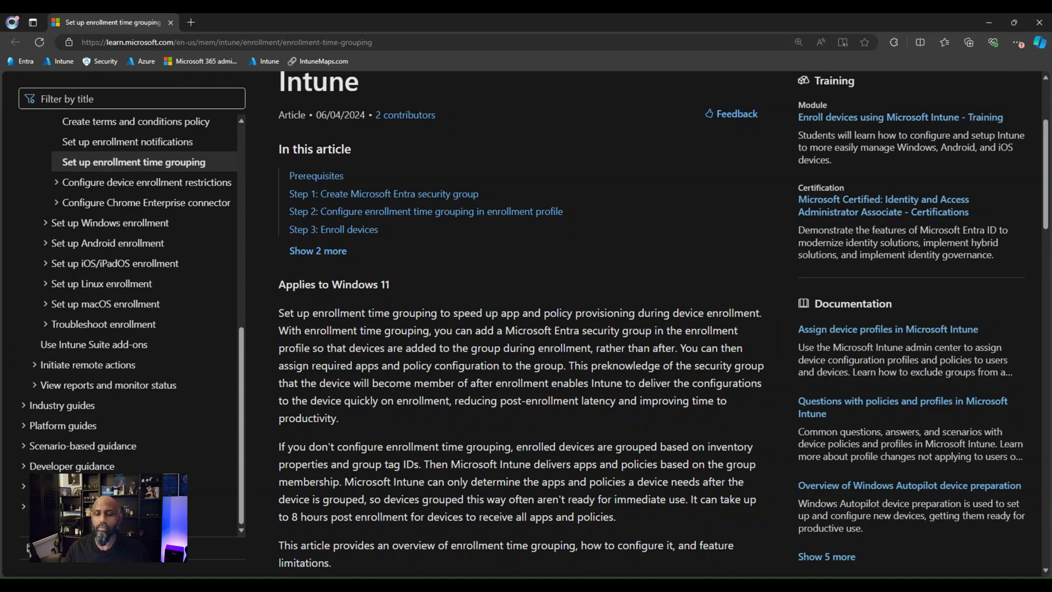
scroll(521, 323, down, 5)
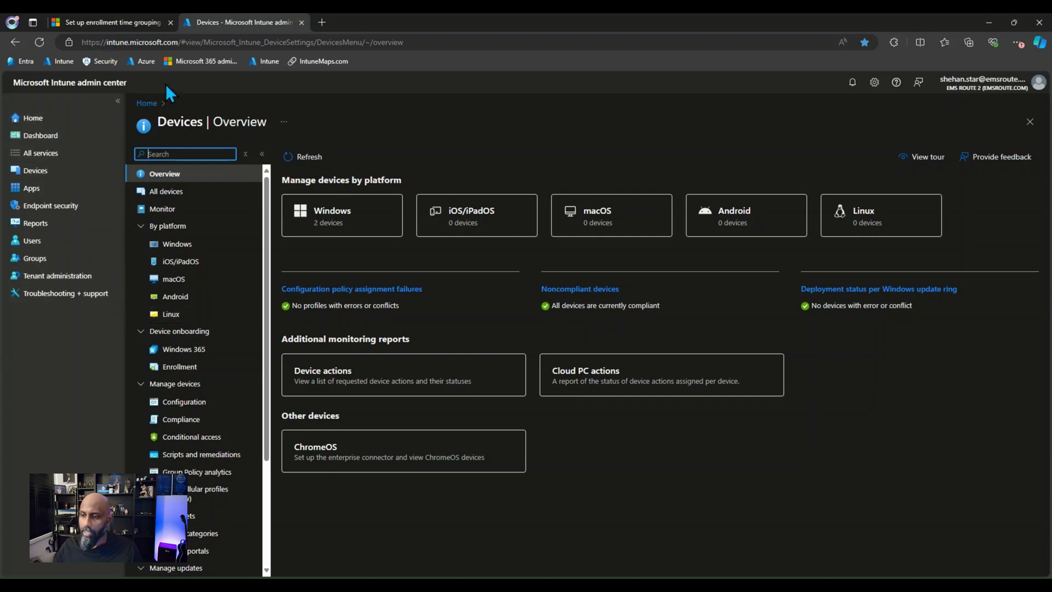
Step: Open the MICROSOFTCORPORATION,VIRTUALMACHINE identifier from Enrollment's Corporate device identifiers list
click(178, 377)
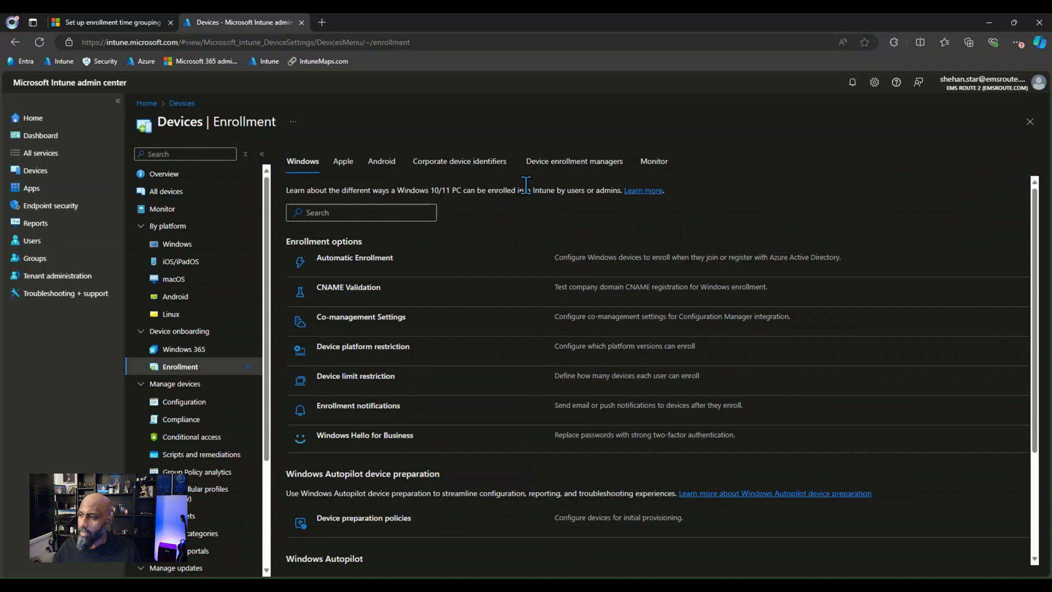
click(477, 164)
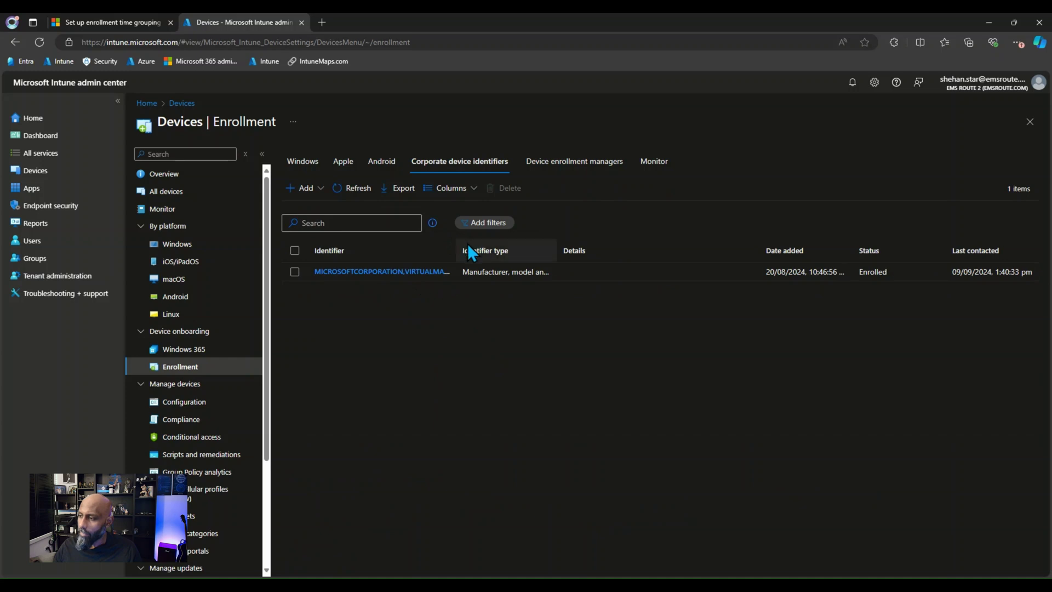
drag(457, 250, 465, 250)
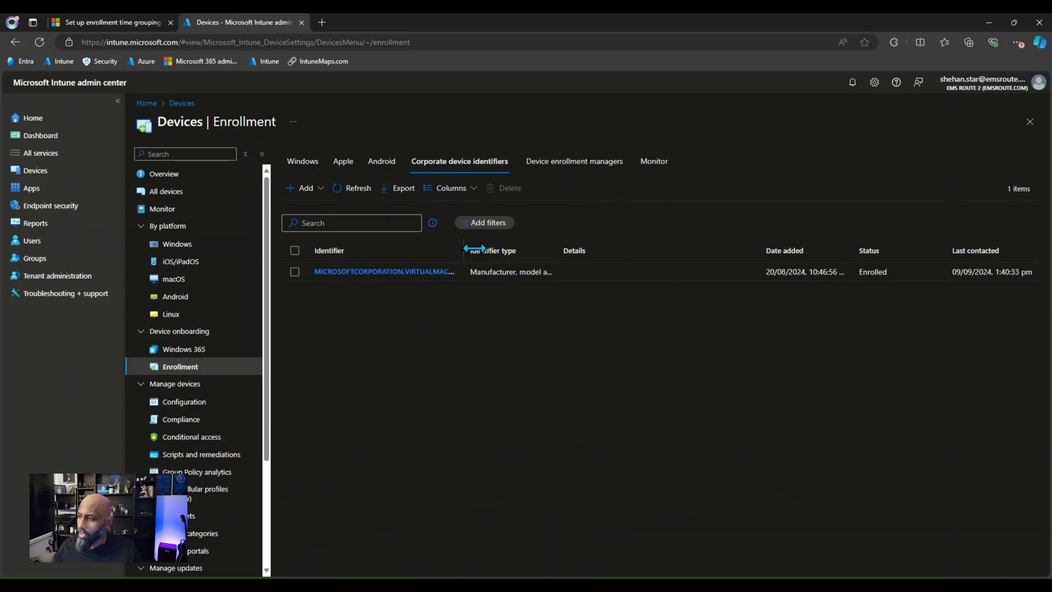
click(390, 272)
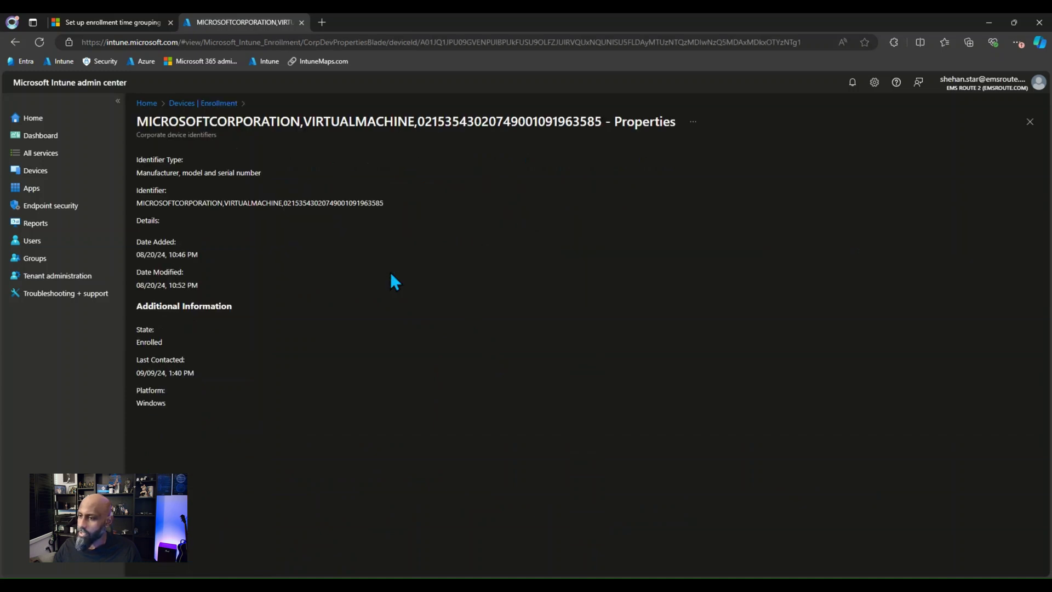
Step: Highlight the manufacturer and model parts of the identifier, then go back to the identifiers list
drag(142, 201, 221, 202)
click(196, 215)
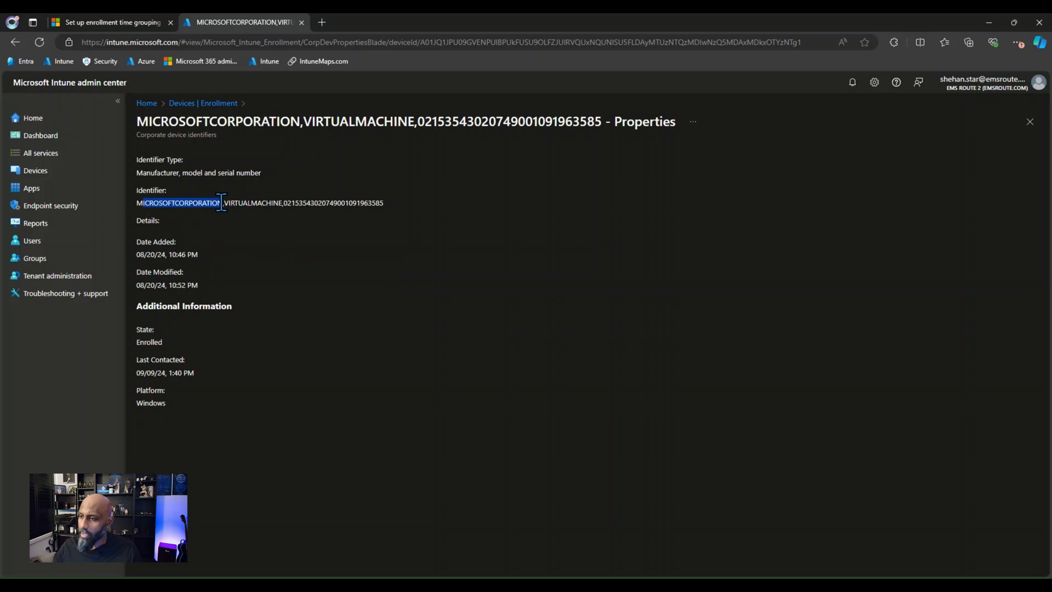
click(236, 219)
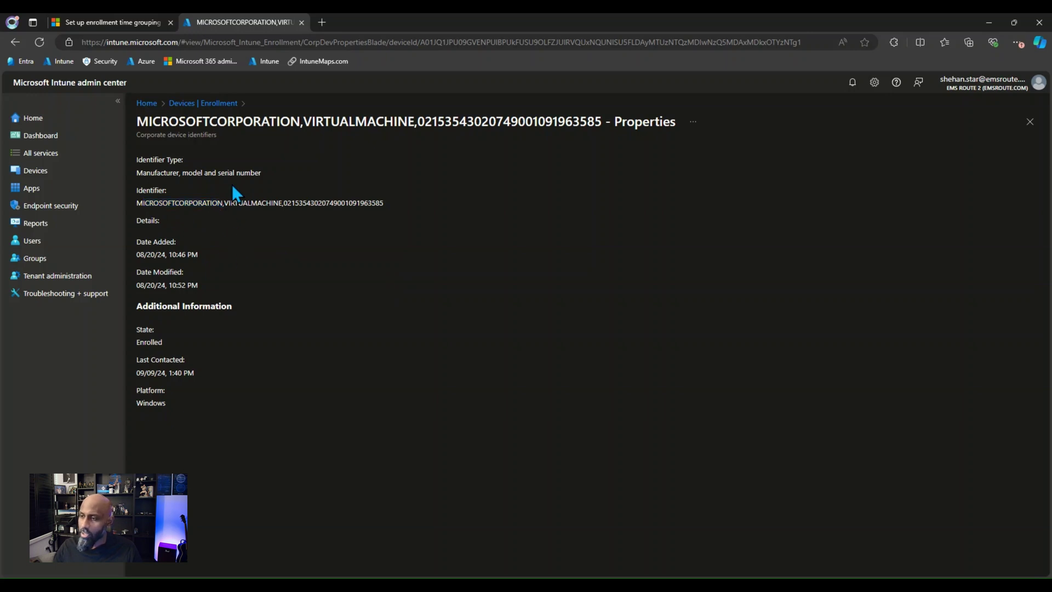
drag(226, 197, 378, 202)
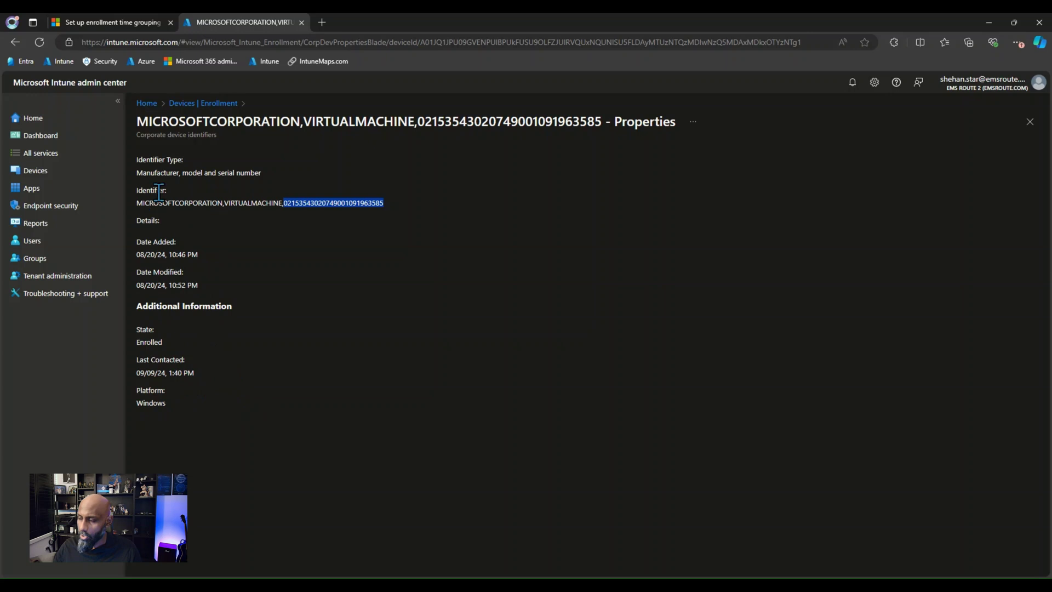
click(196, 104)
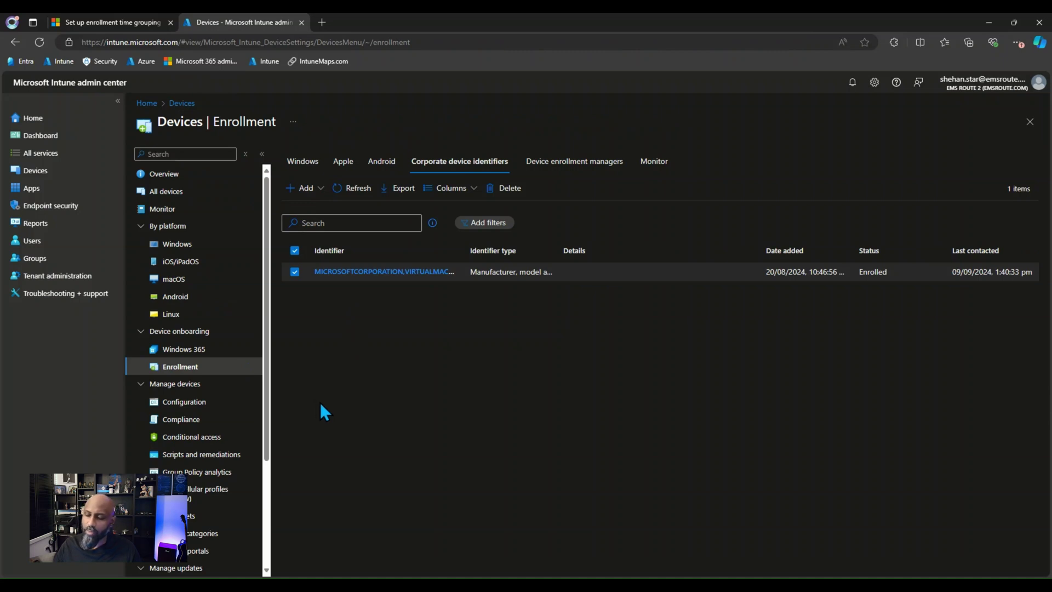
Step: Start an Upload CSV file import with type 'Manufacturer, model and serial number (Windows only)'
click(303, 188)
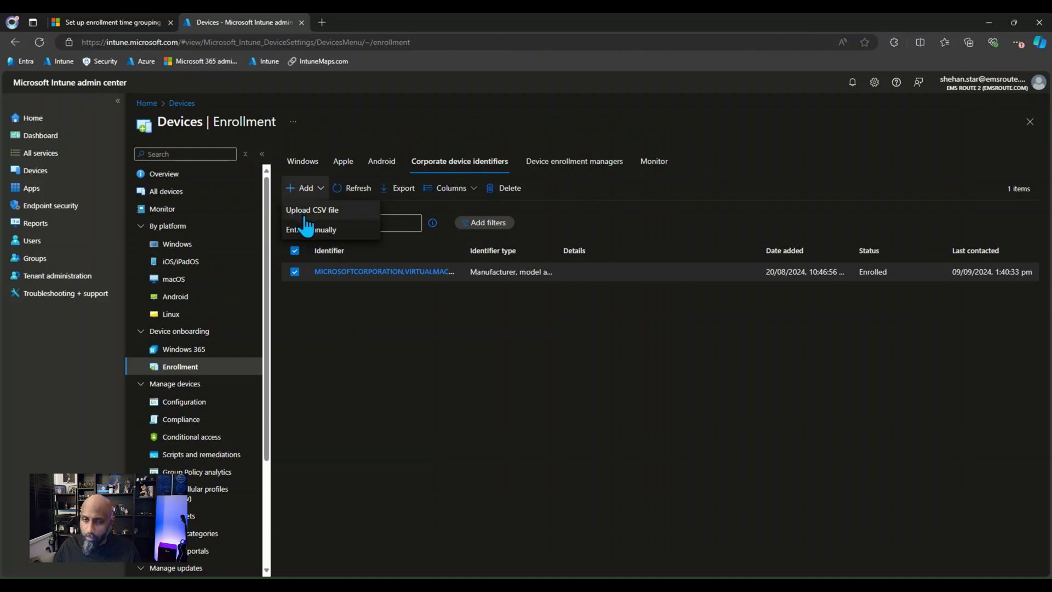
click(330, 214)
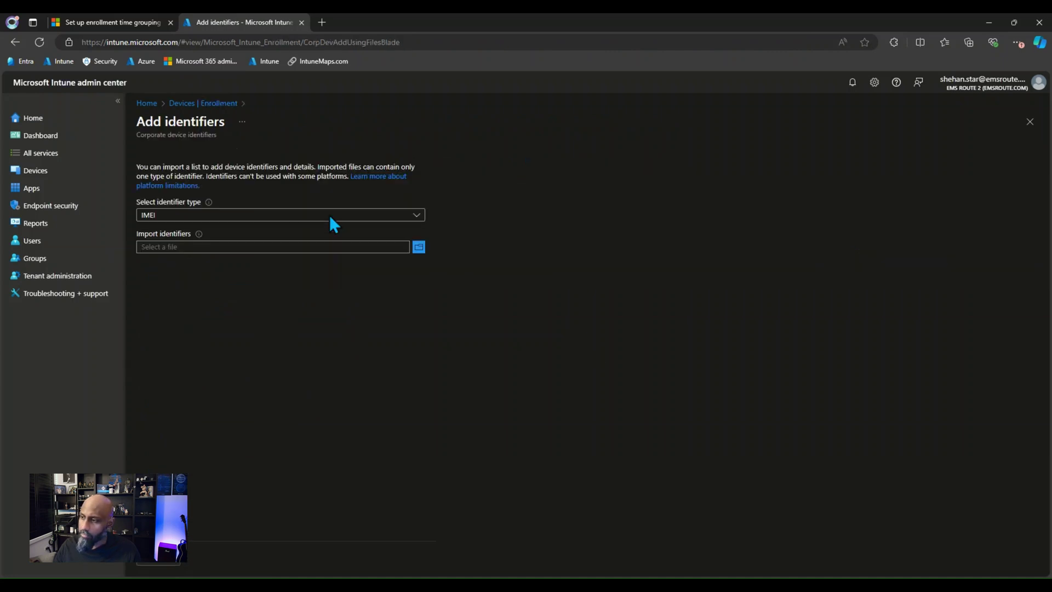
click(417, 215)
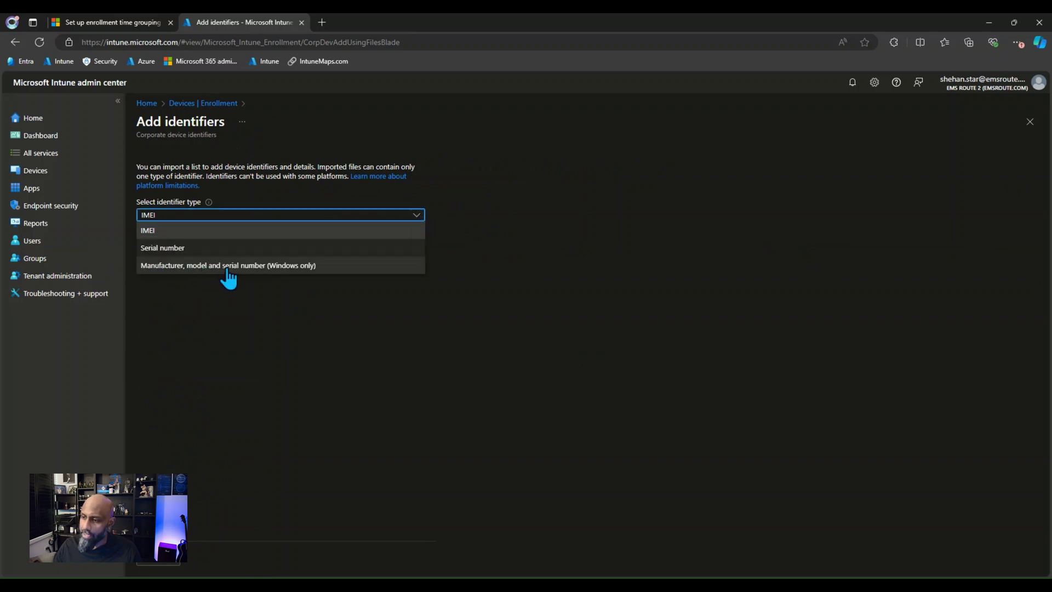
click(280, 266)
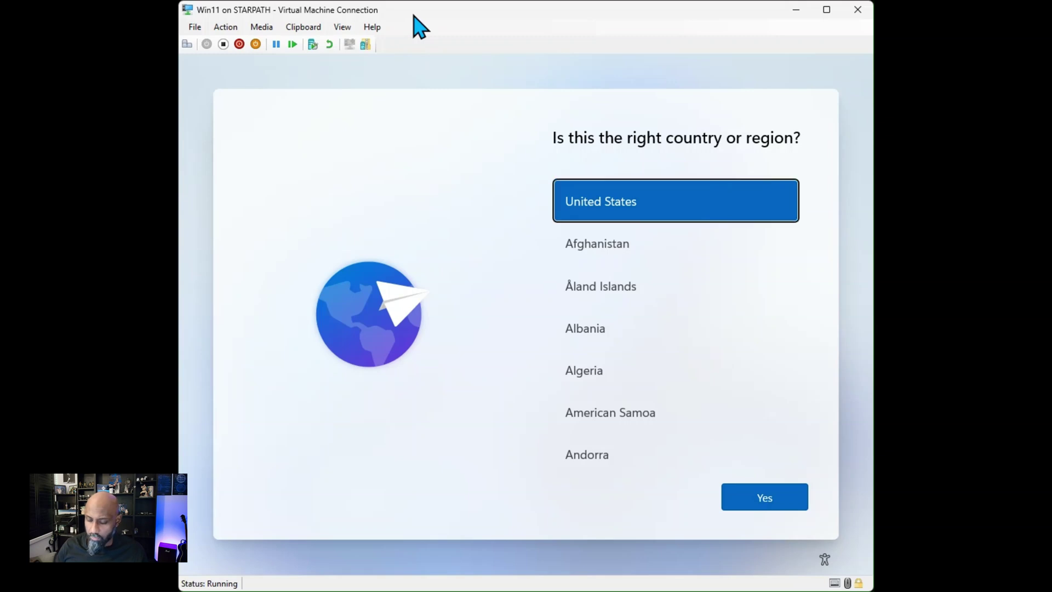
Step: Open a command prompt over Windows setup with Shift+F10 and start PowerShell
key(shift+F10)
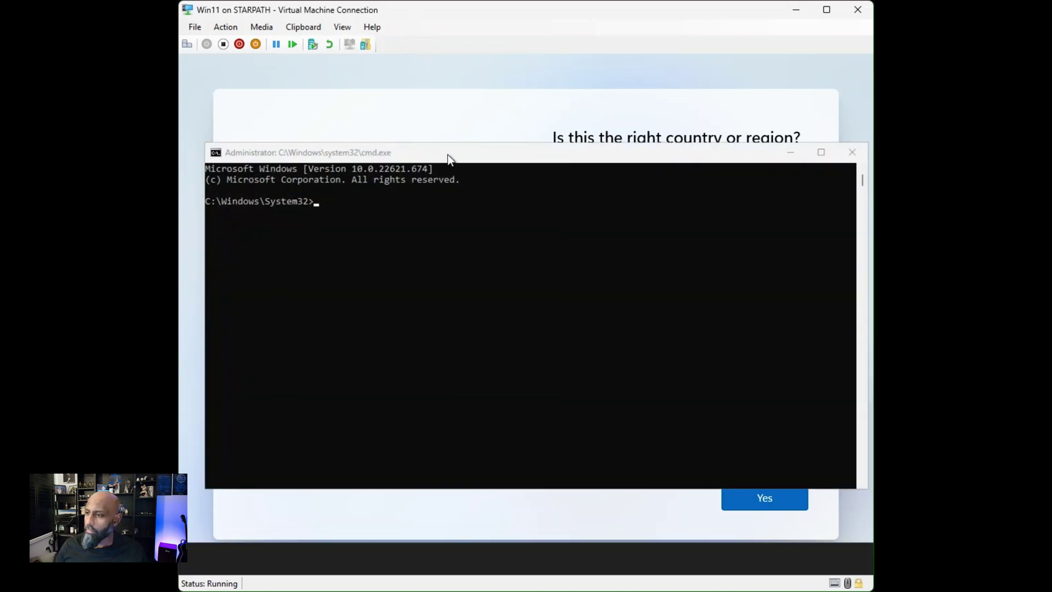
drag(448, 157, 450, 164)
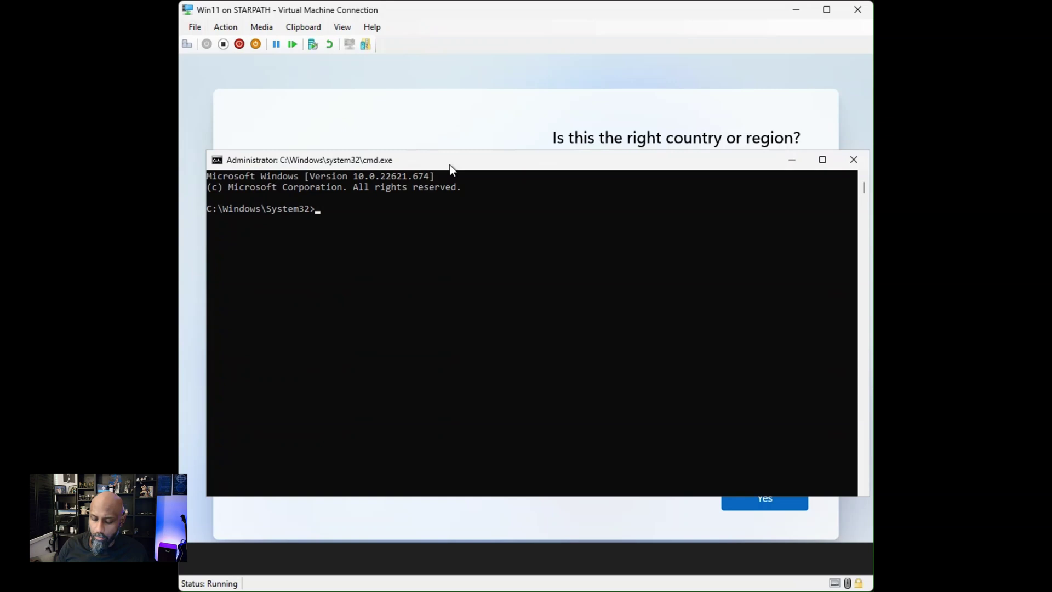
text(powershell)
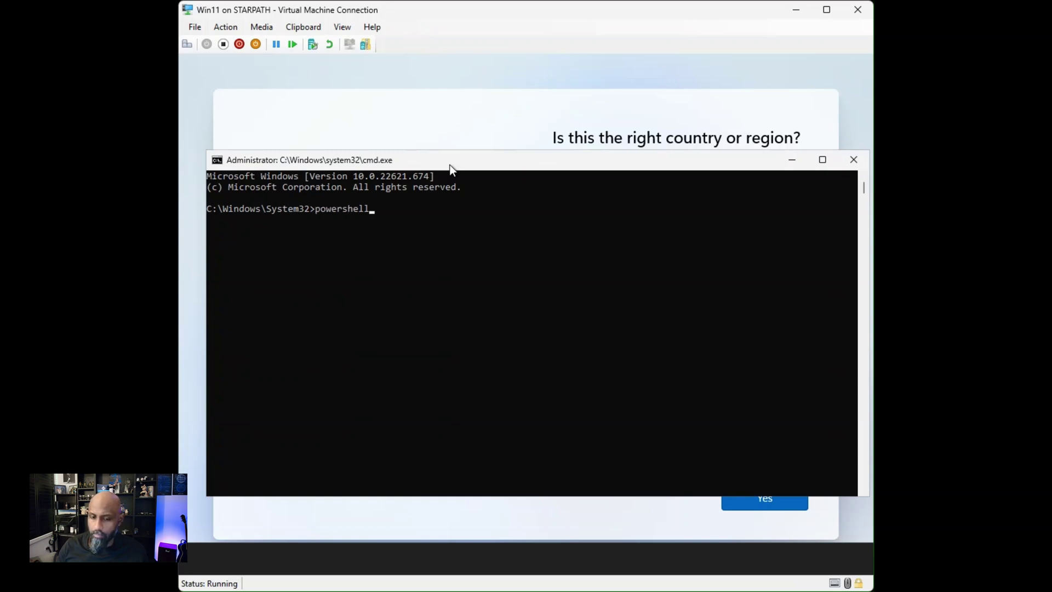
key(Return)
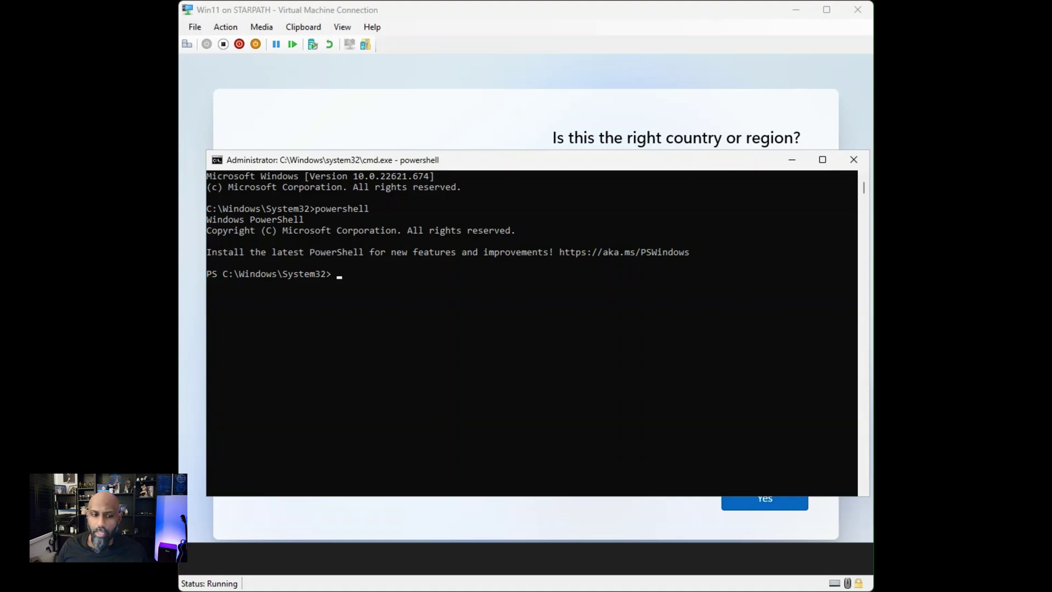
Step: Run 'wmic bios get serialnumber' to display the VM's BIOS serial number
click(426, 171)
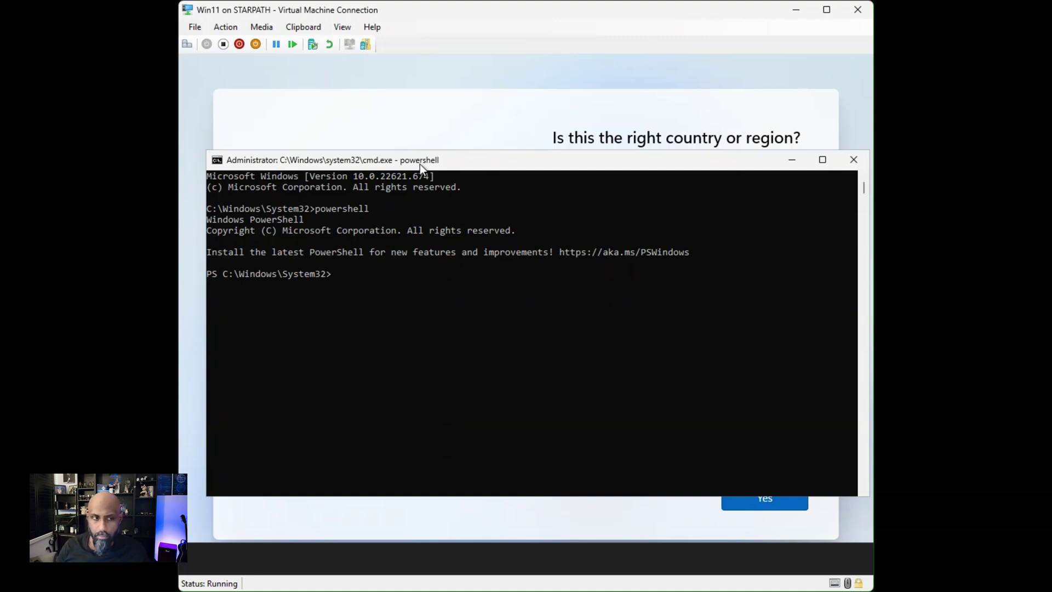
text(wmic)
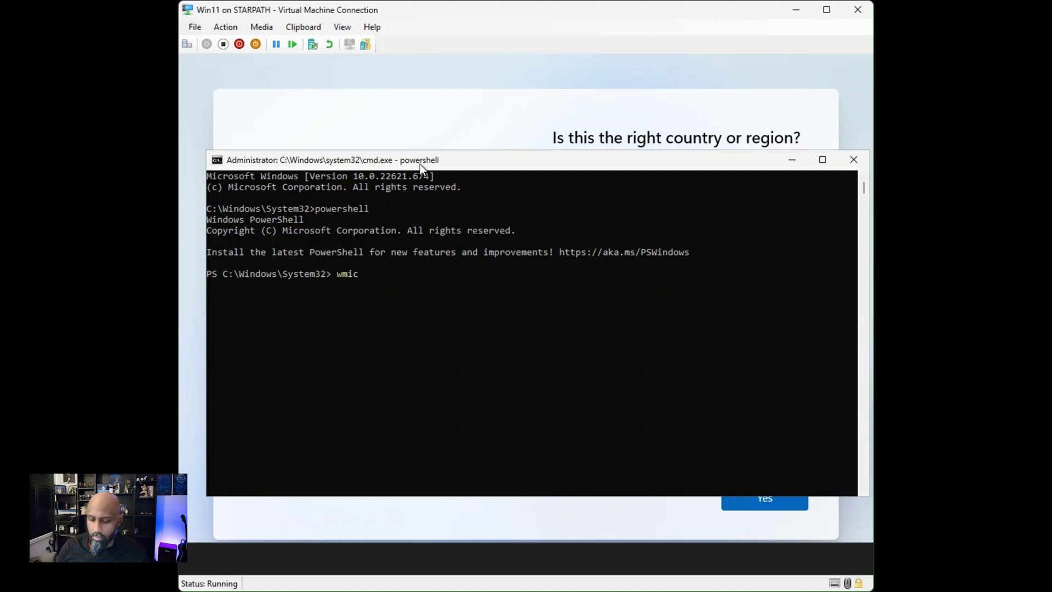
text( bios get )
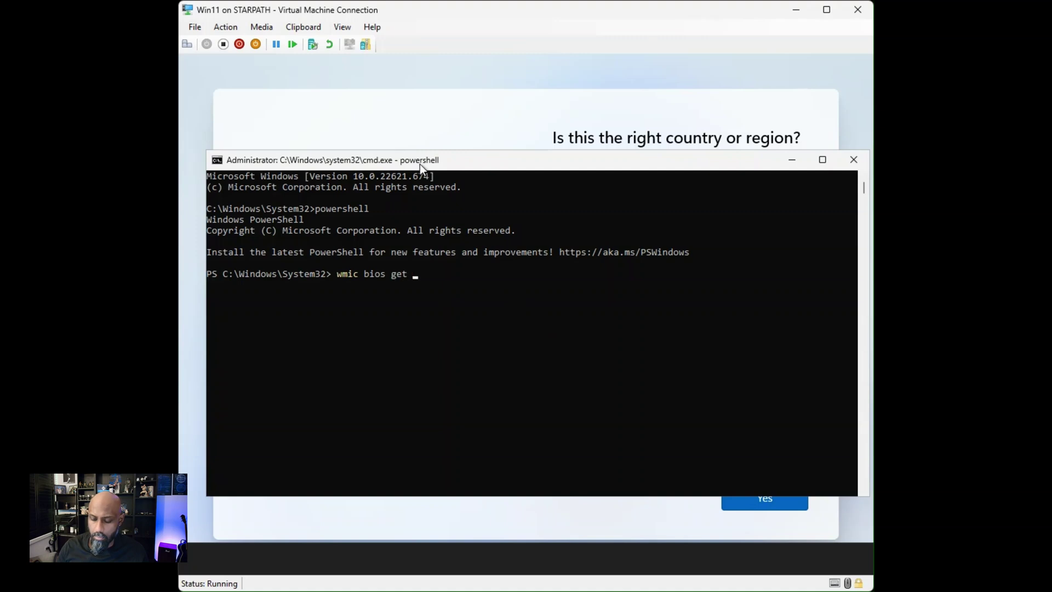
text(serialnum)
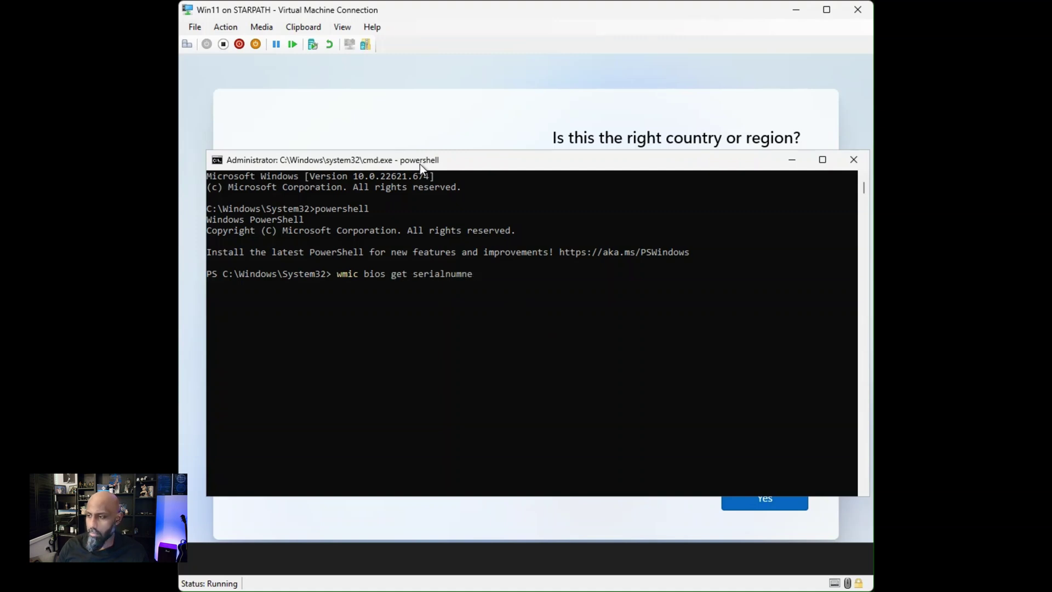
text(ber)
key(Return)
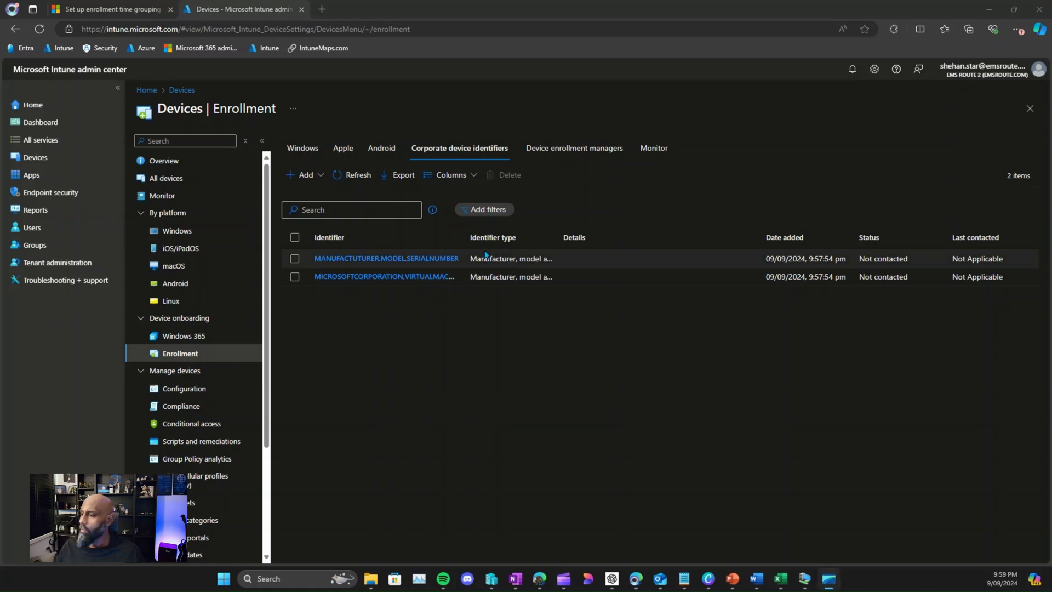
Step: Inspect the MANUFACTUTURER,MODEL,SERIALNUMBER identifier's properties and return to the list
click(482, 234)
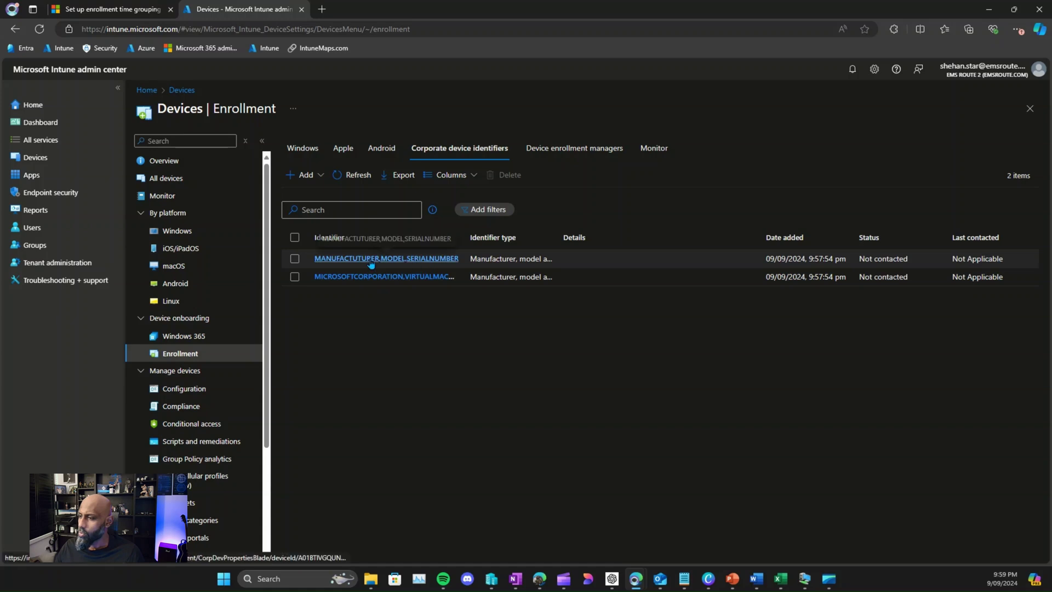
click(332, 258)
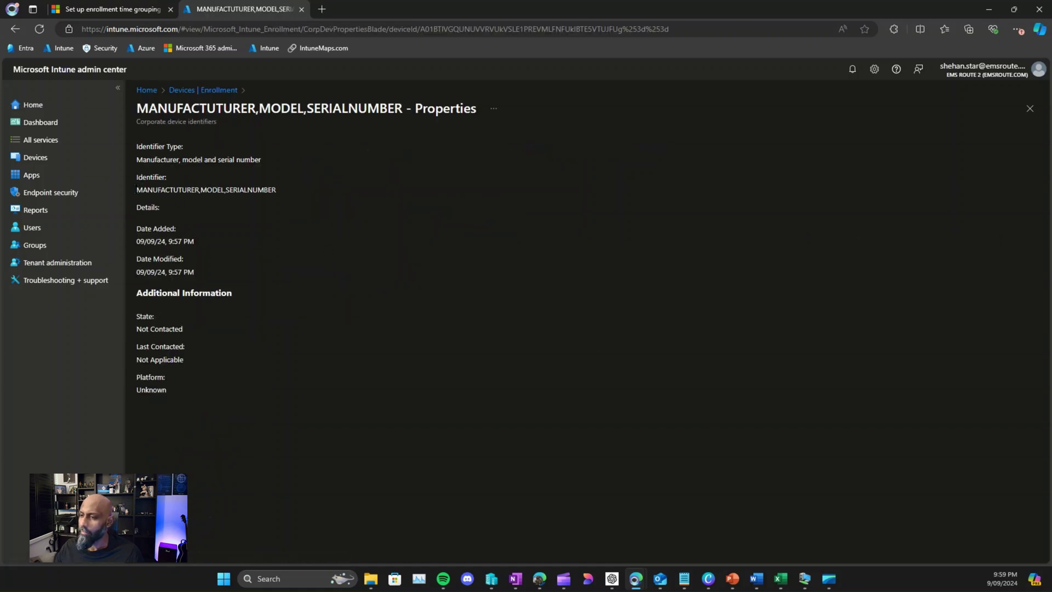
drag(138, 190, 275, 198)
click(281, 225)
click(187, 90)
Step: Open the virtual machine identifier and review its serial number and Not Contacted state details
click(336, 277)
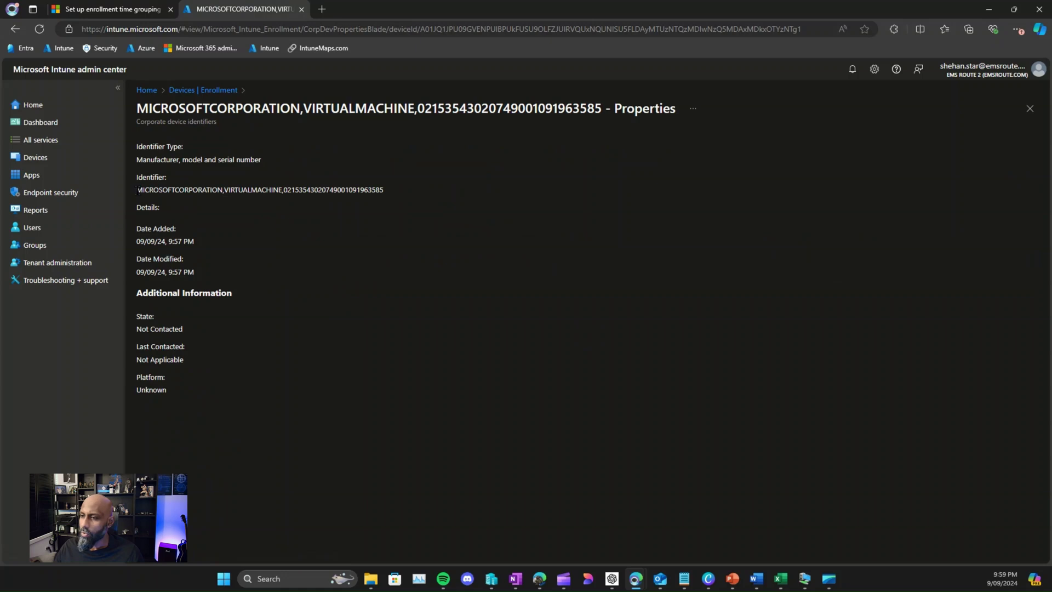
drag(139, 191, 383, 189)
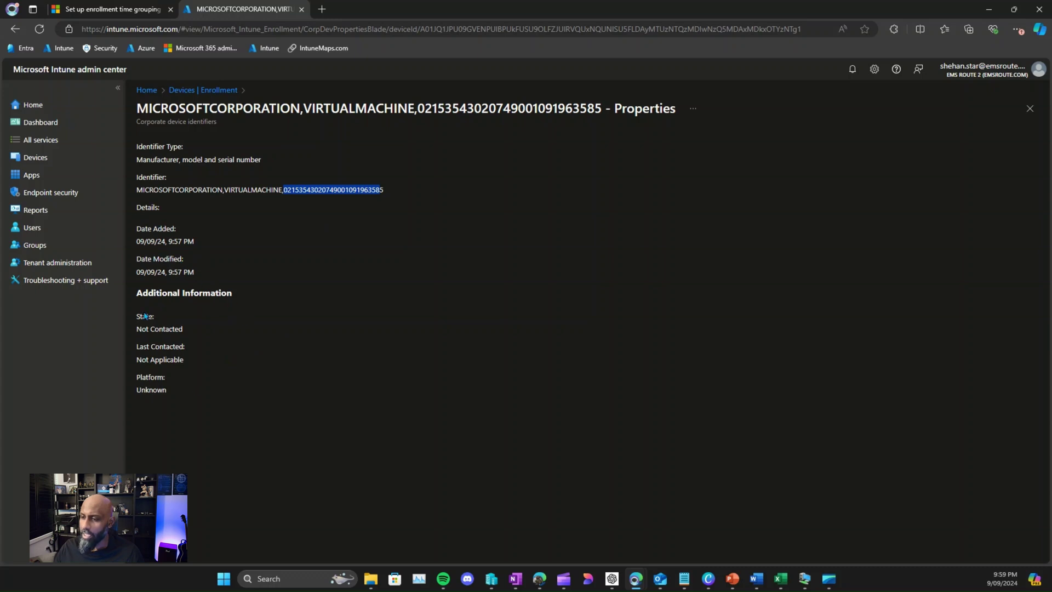
drag(145, 316, 231, 430)
click(230, 430)
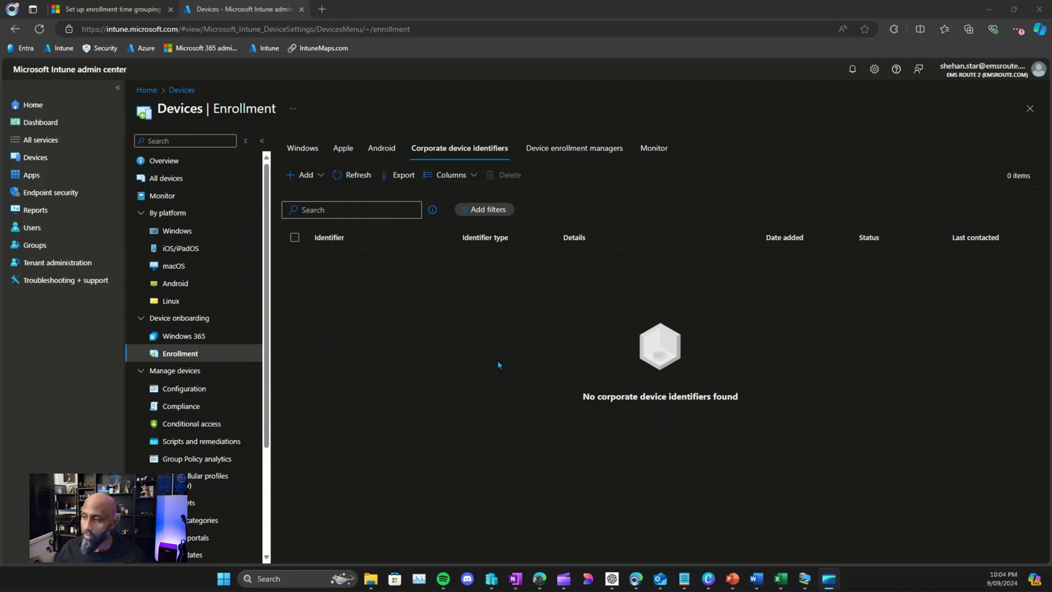
Step: Open the Add dropdown on the empty Corporate device identifiers list
click(497, 357)
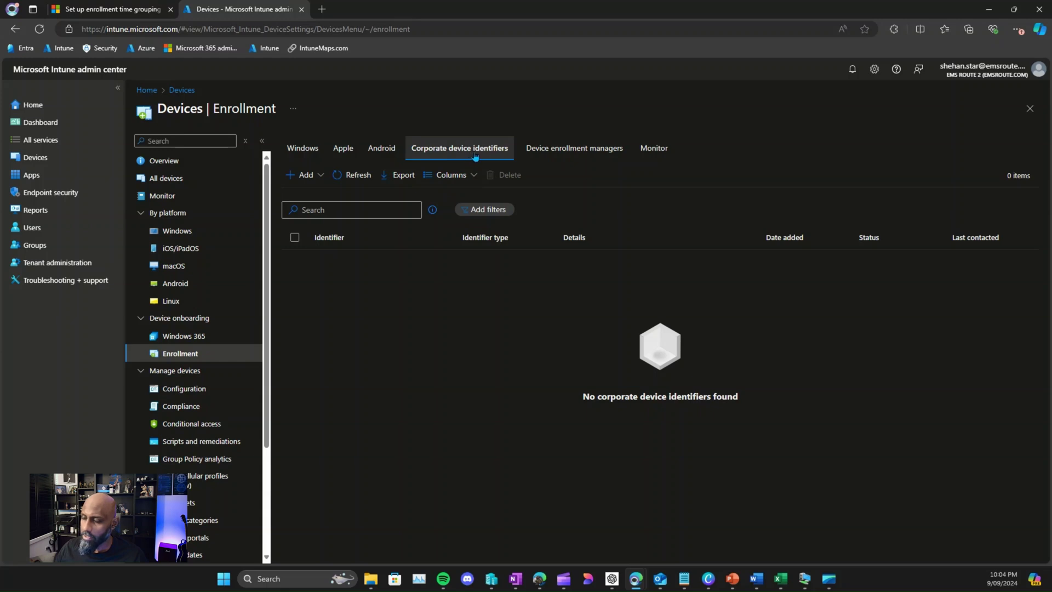
click(304, 175)
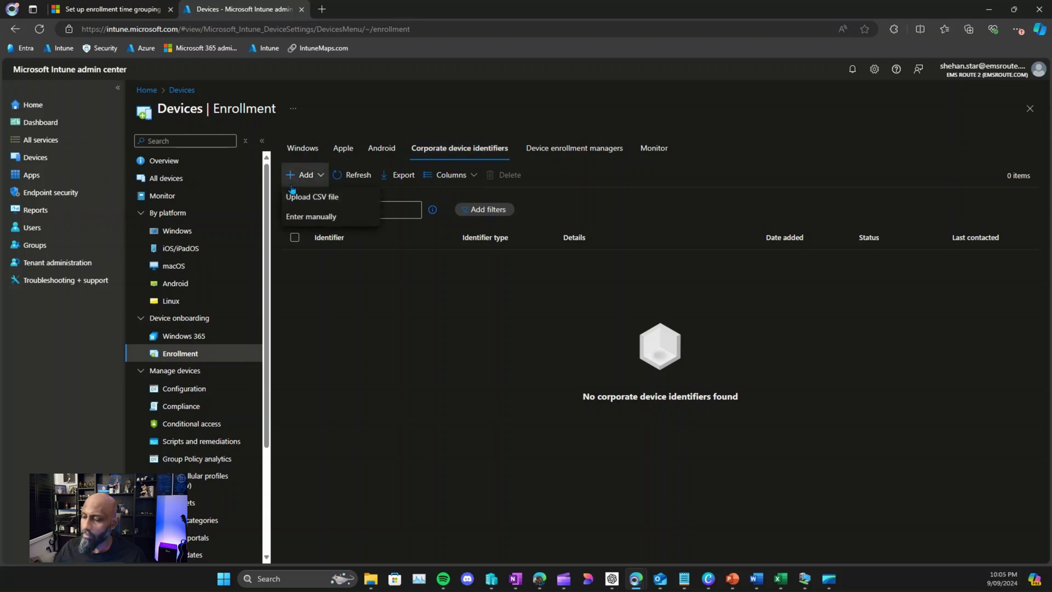
Step: Set a CSV upload of 'Manufacturer, model and serial number (Windows only)' identifiers and open its documentation link
click(316, 198)
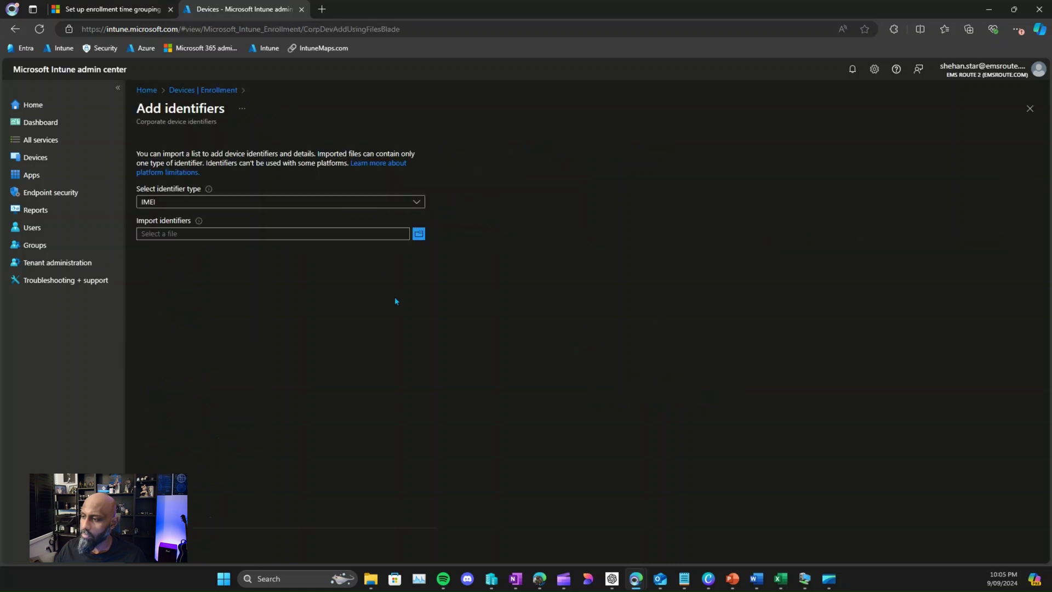
click(412, 203)
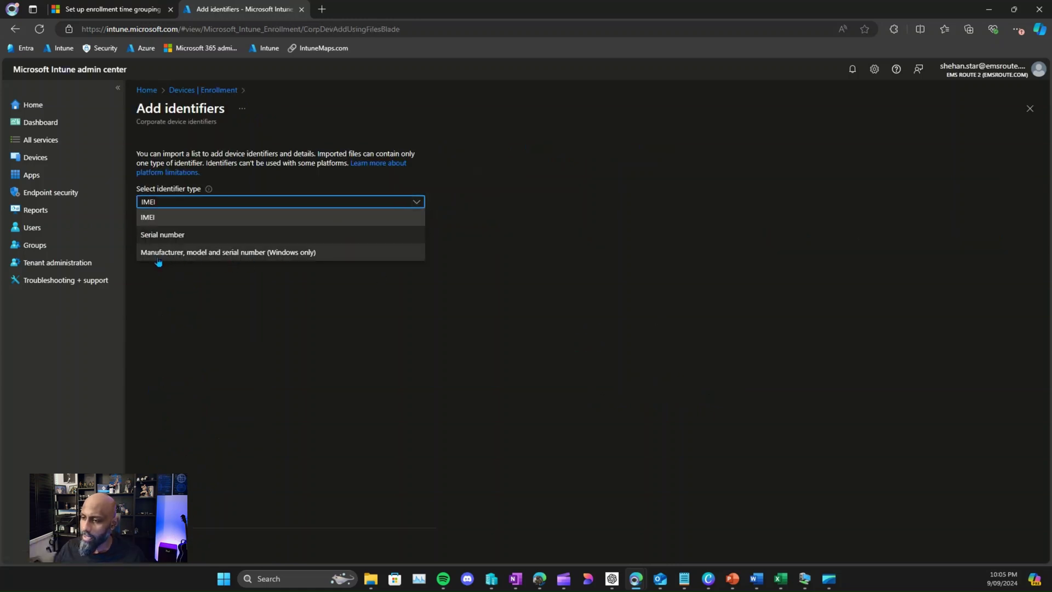
click(243, 255)
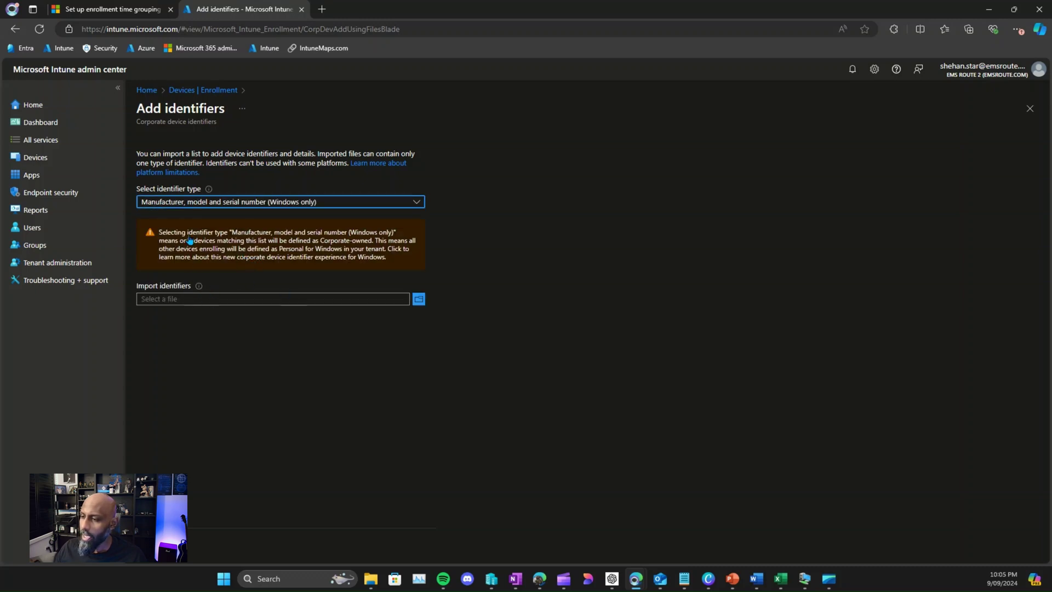
click(344, 252)
Step: Scroll to the Windows corporate identifier CSV format, highlight its example lines, then switch to the IntuneEnrollment workbook
scroll(426, 327, down, 15)
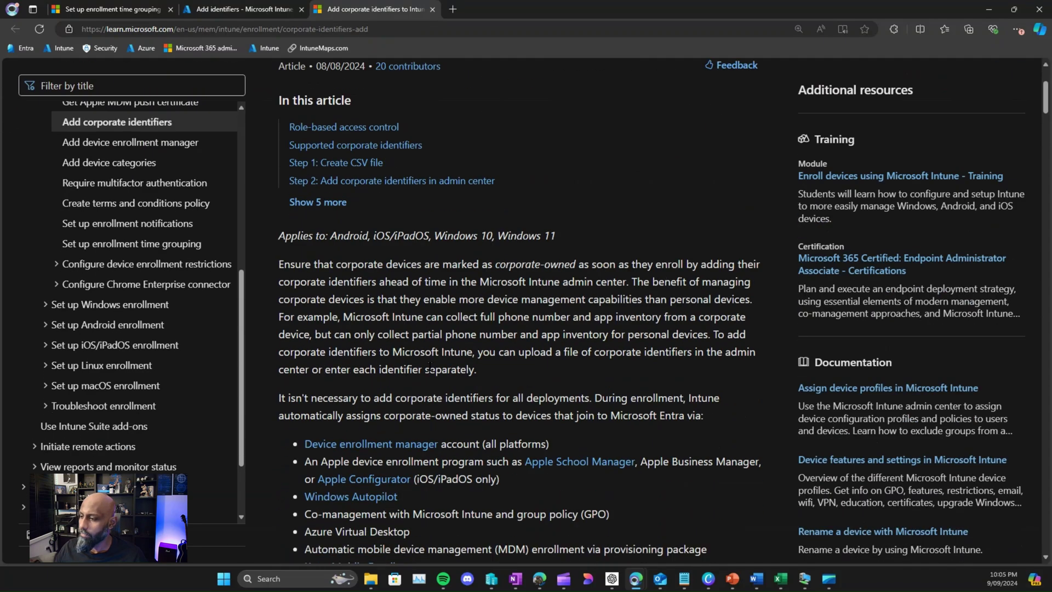
scroll(431, 369, down, 15)
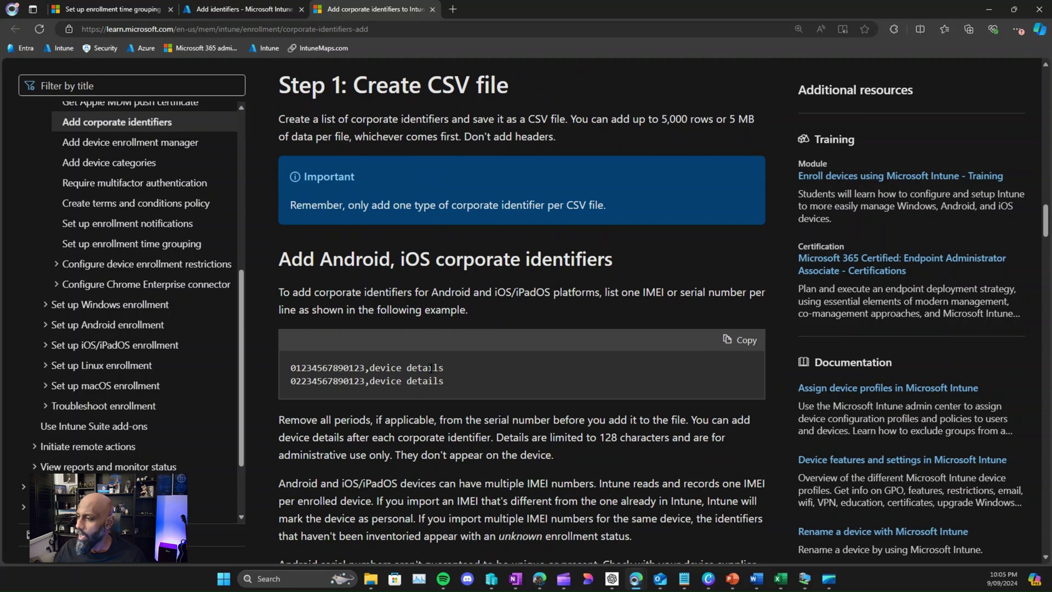
drag(291, 259, 520, 260)
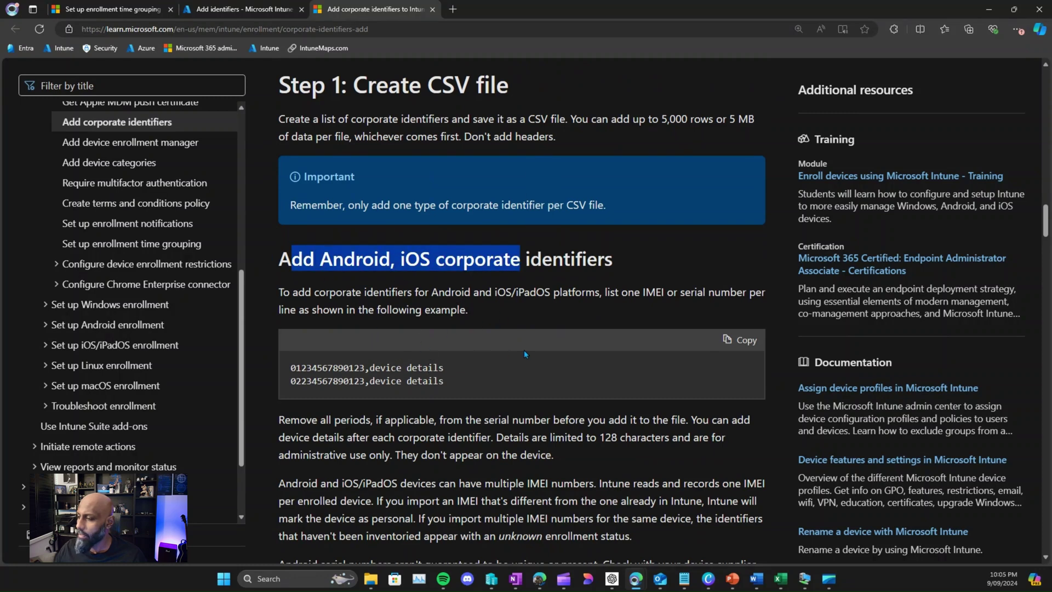
scroll(484, 358, down, 13)
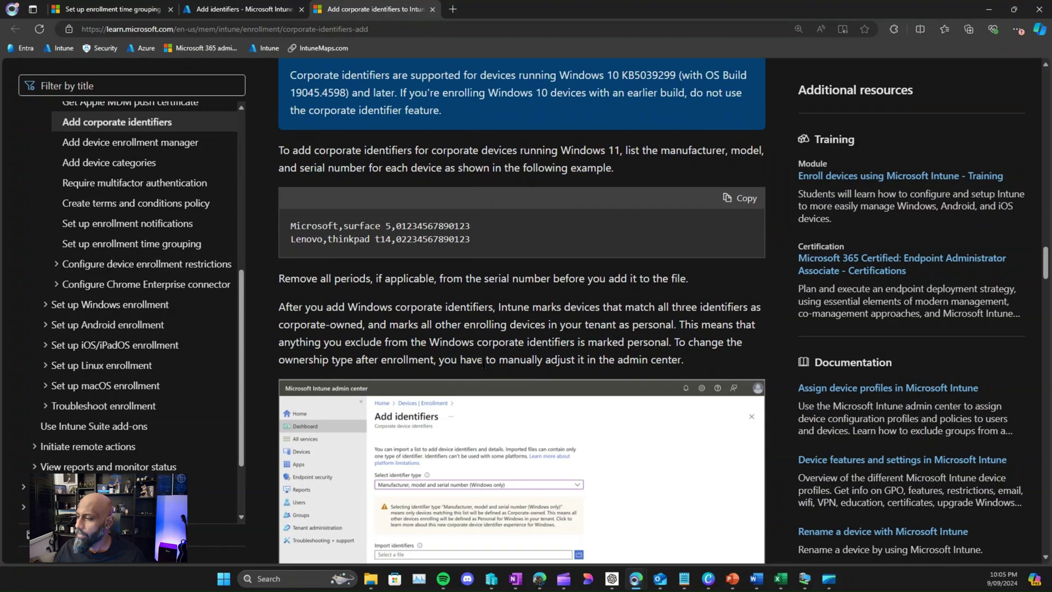
scroll(485, 364, down, 5)
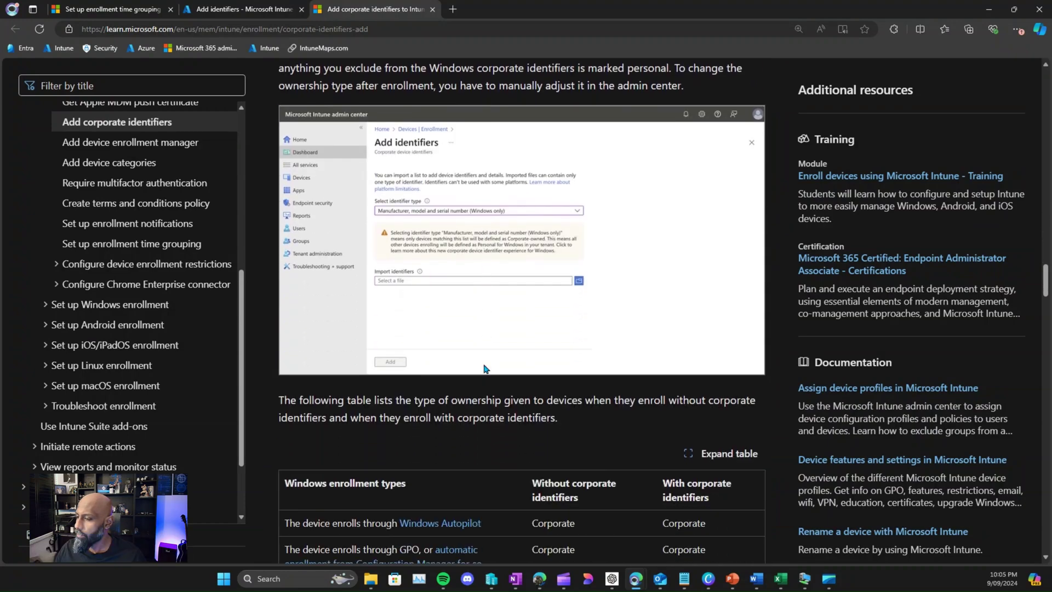
scroll(484, 368, up, 7)
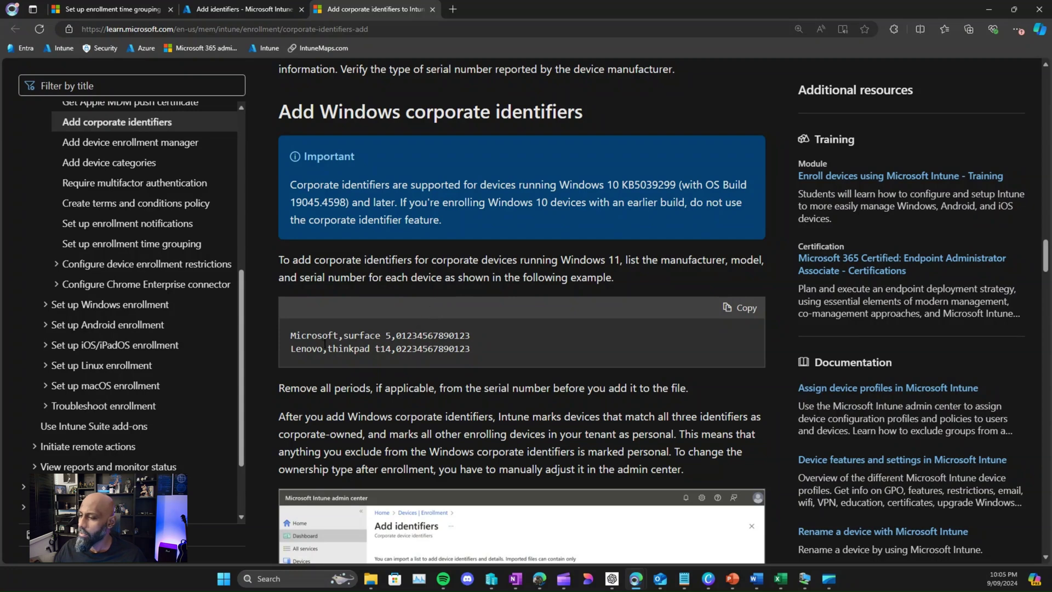
drag(293, 335, 491, 354)
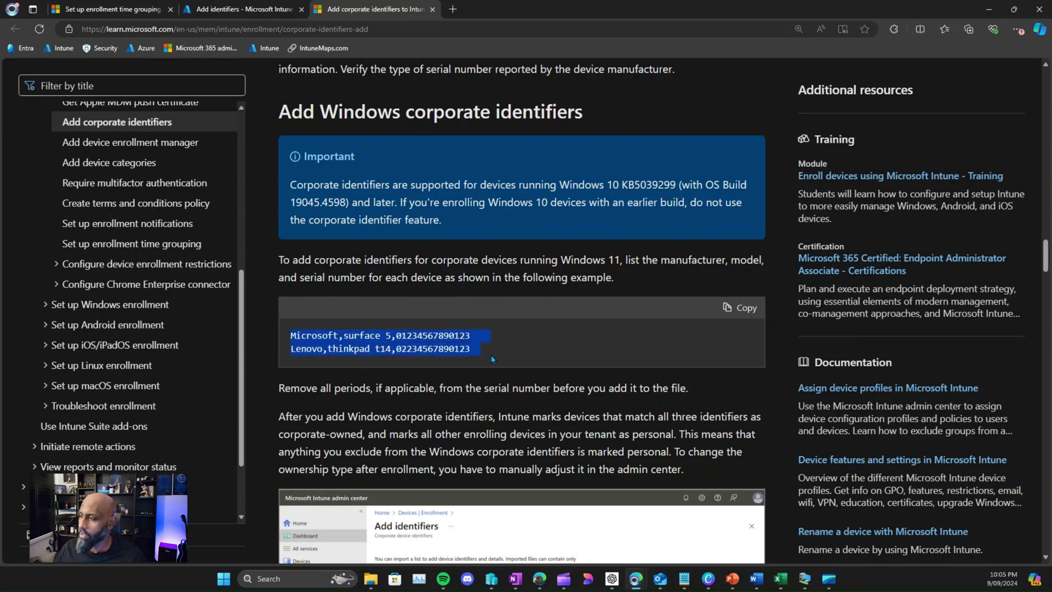
click(449, 354)
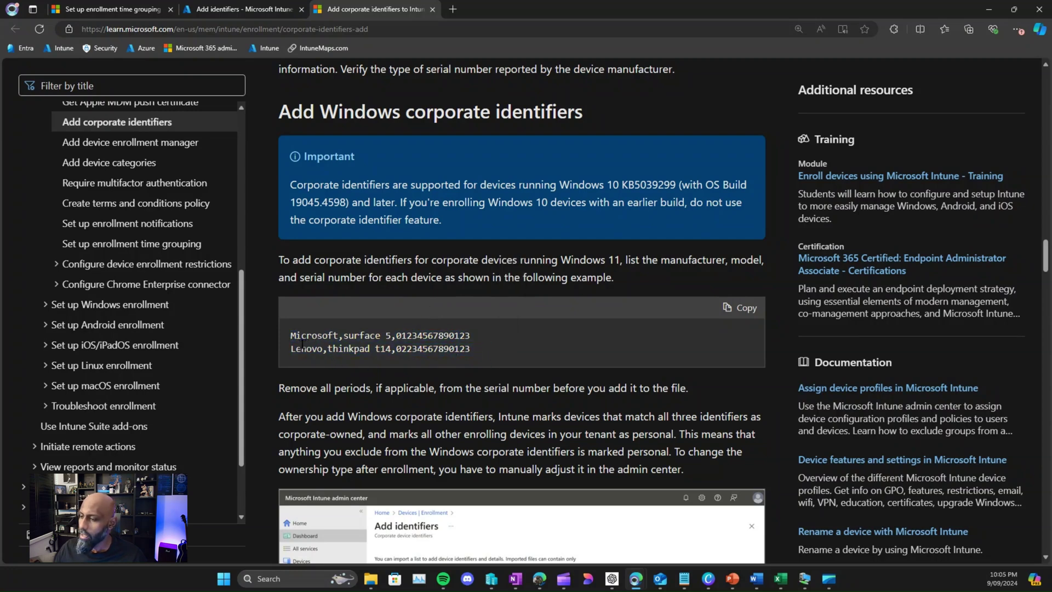
drag(292, 336, 482, 342)
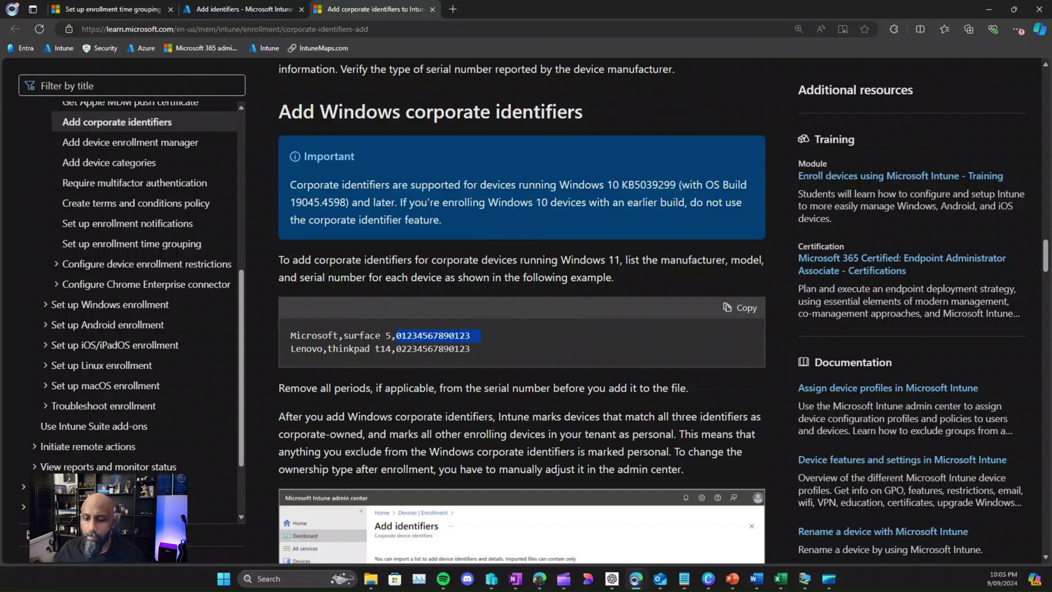
key(alt+Tab)
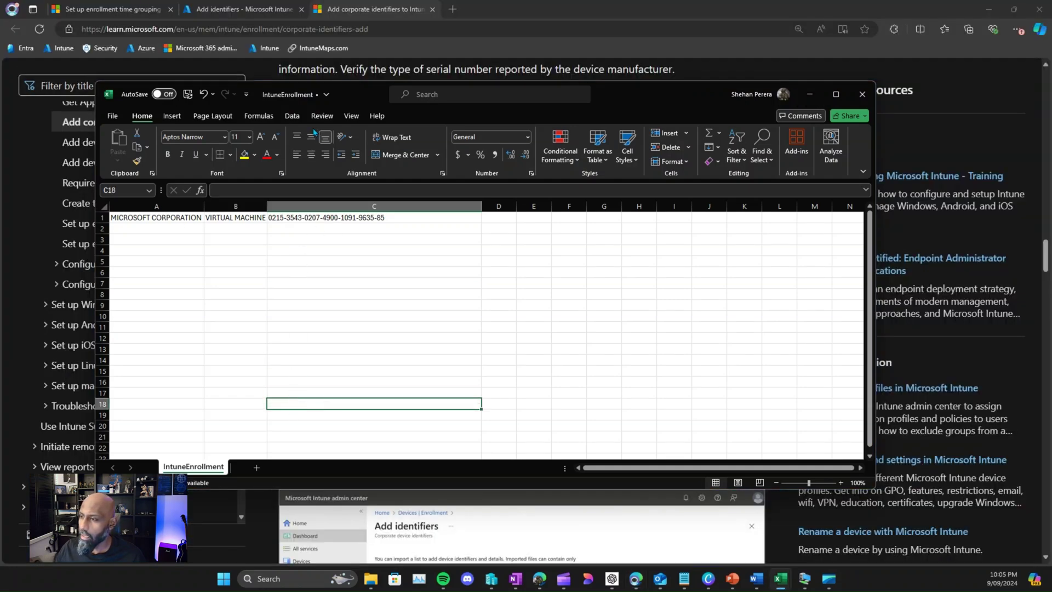
Step: Autofit column C of the IntuneEnrollment sheet so the serial number in C1 shows fully
drag(377, 98, 531, 108)
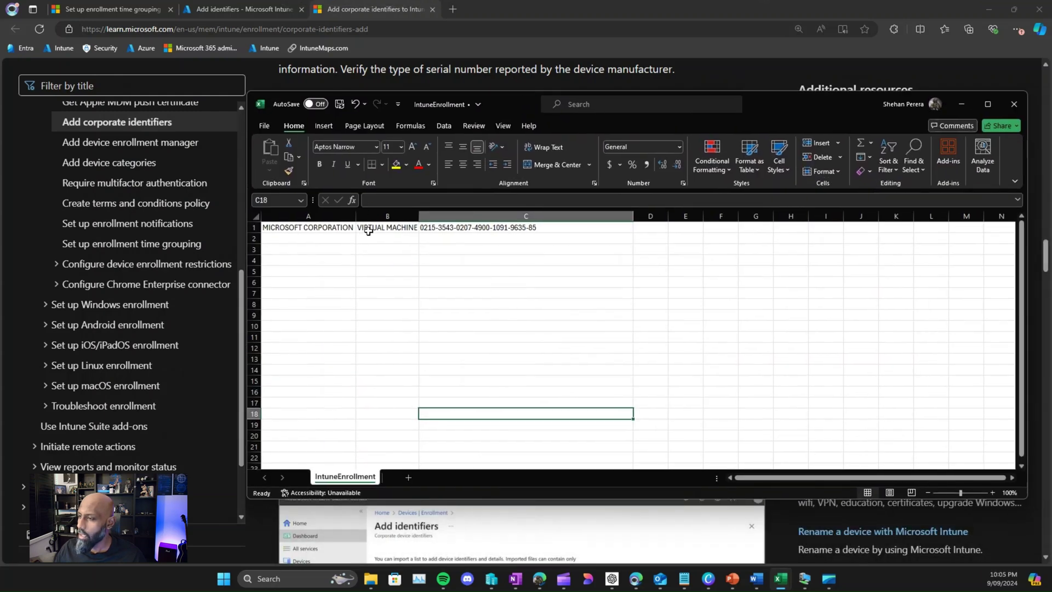
drag(368, 231, 442, 231)
click(442, 231)
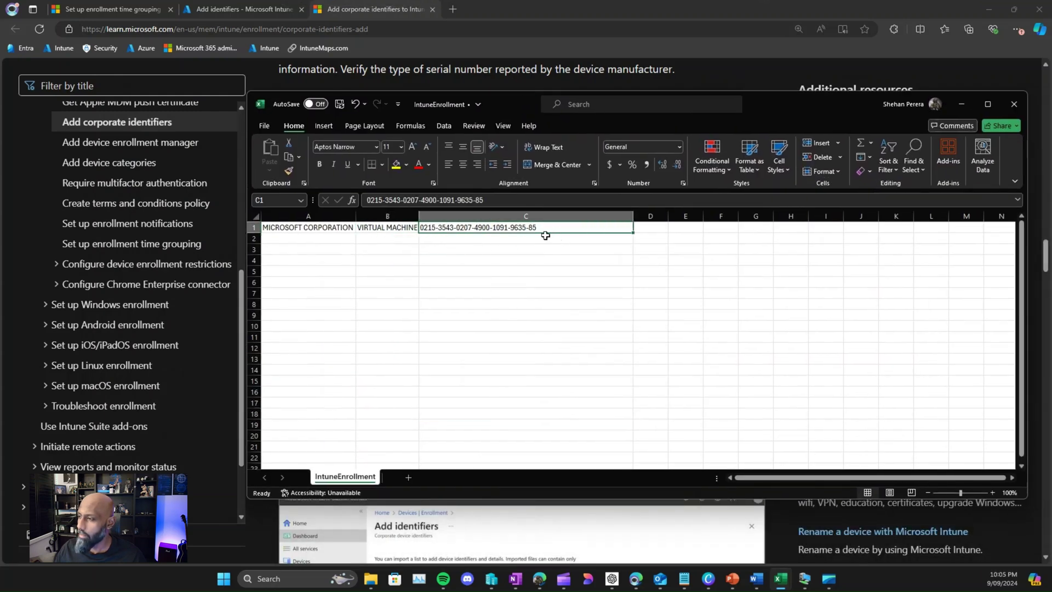
drag(531, 104, 440, 141)
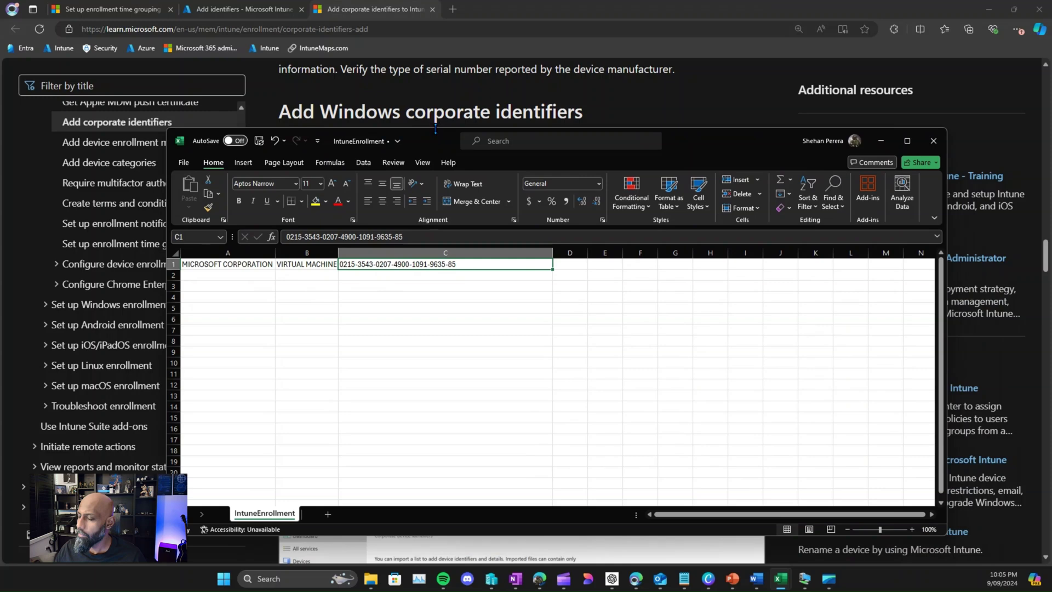
drag(441, 137, 488, 353)
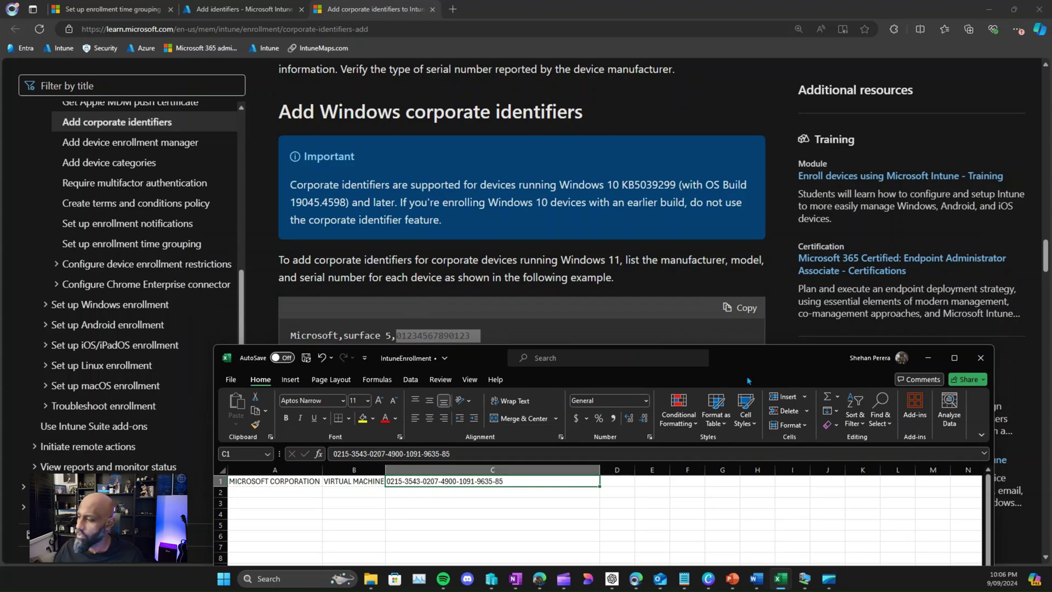
drag(743, 372, 718, 154)
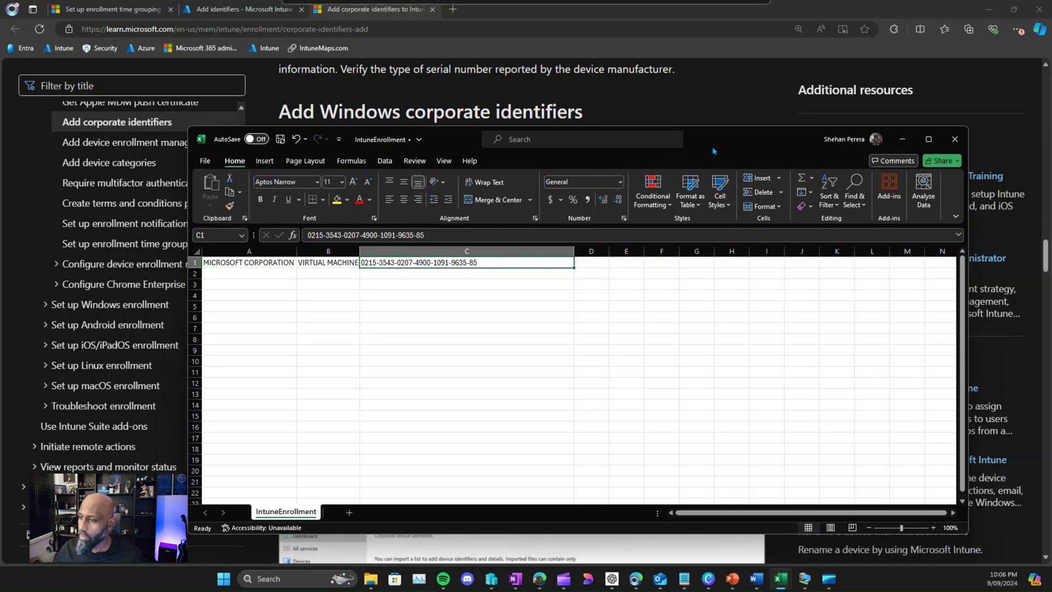
double_click(571, 251)
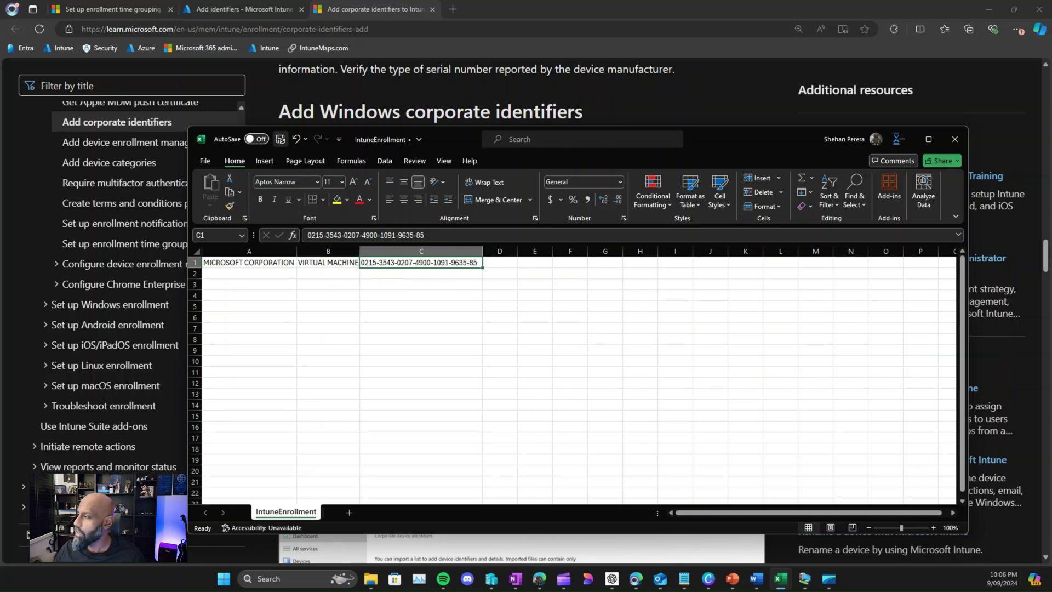
Step: Import IntuneEnrollment.csv on the Add identifiers page, adding two corporate device identifiers
click(255, 31)
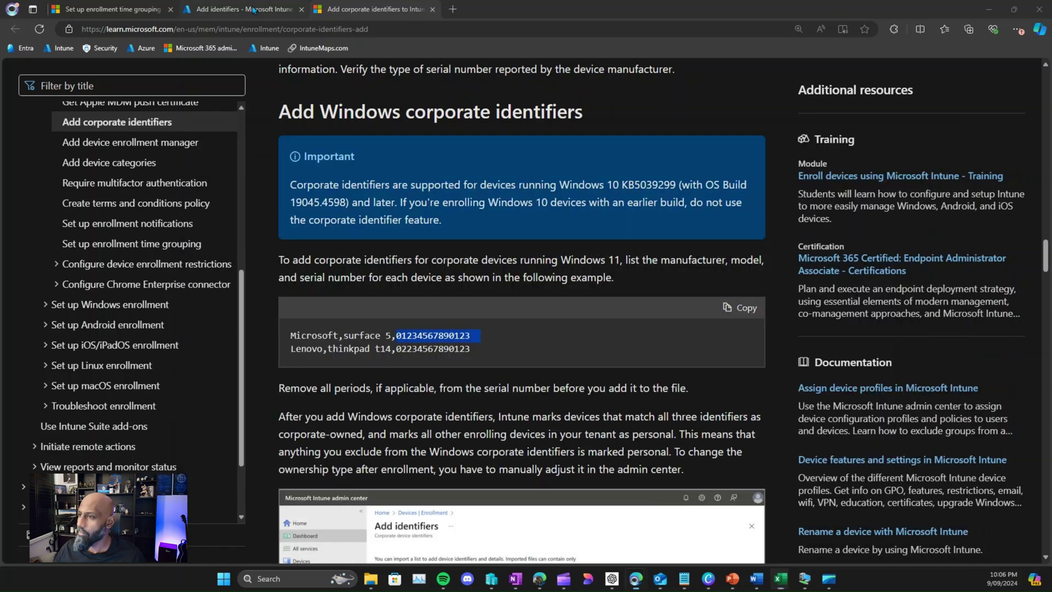
click(250, 10)
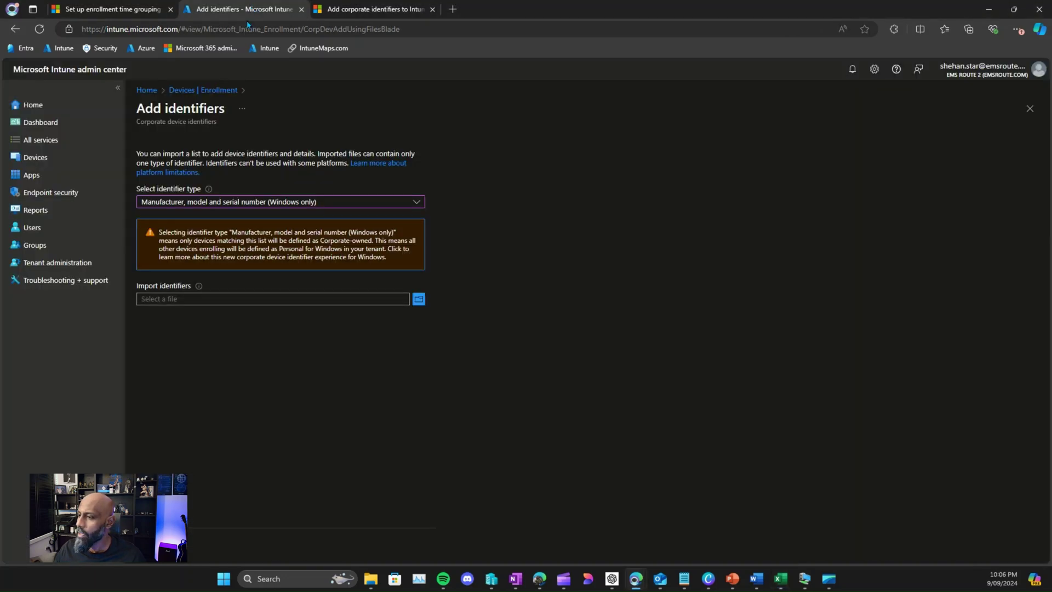
click(417, 300)
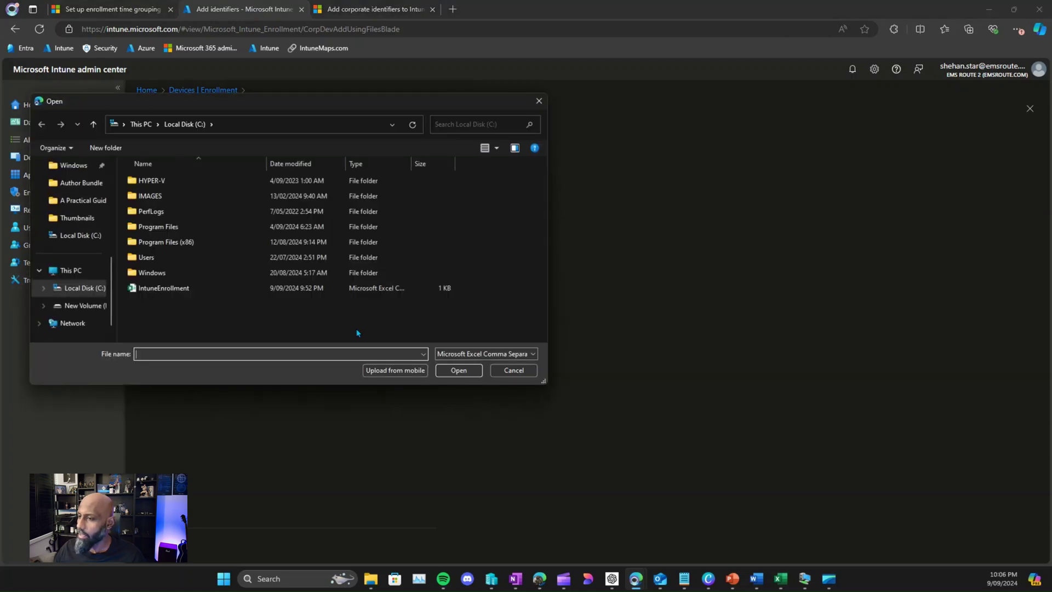
click(159, 288)
click(458, 373)
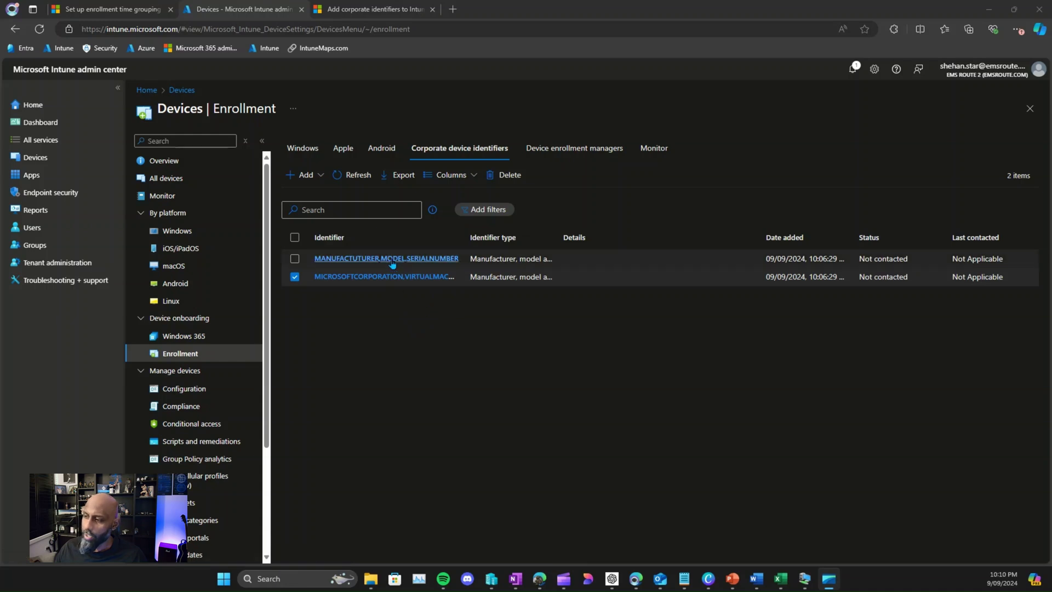
Step: Inspect the first MANUFACTURER,MODEL,SERIALNUMBER identifier's value, then return to the identifiers list
click(335, 260)
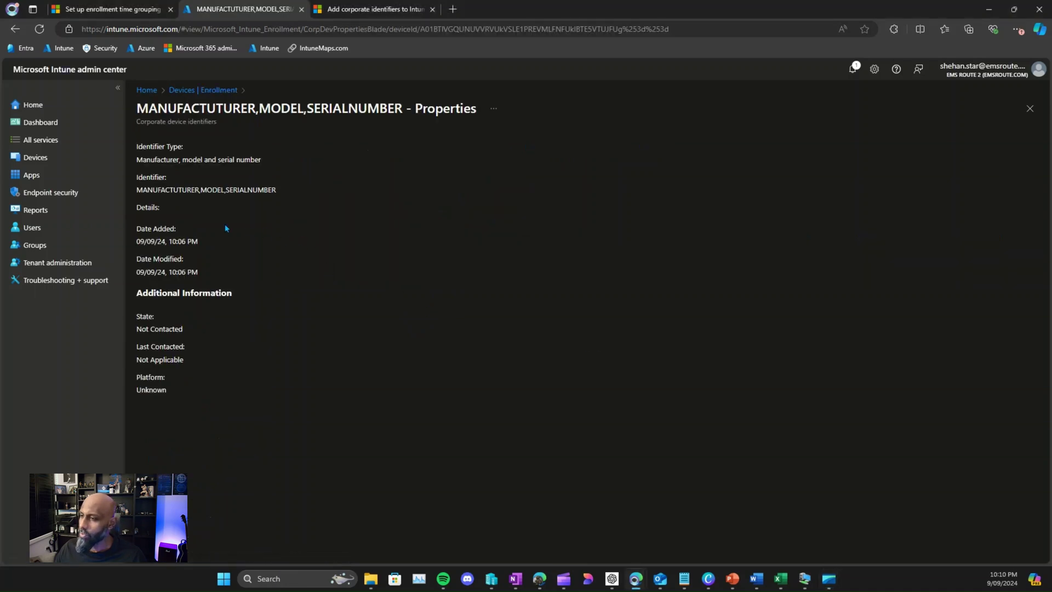
drag(138, 189, 280, 192)
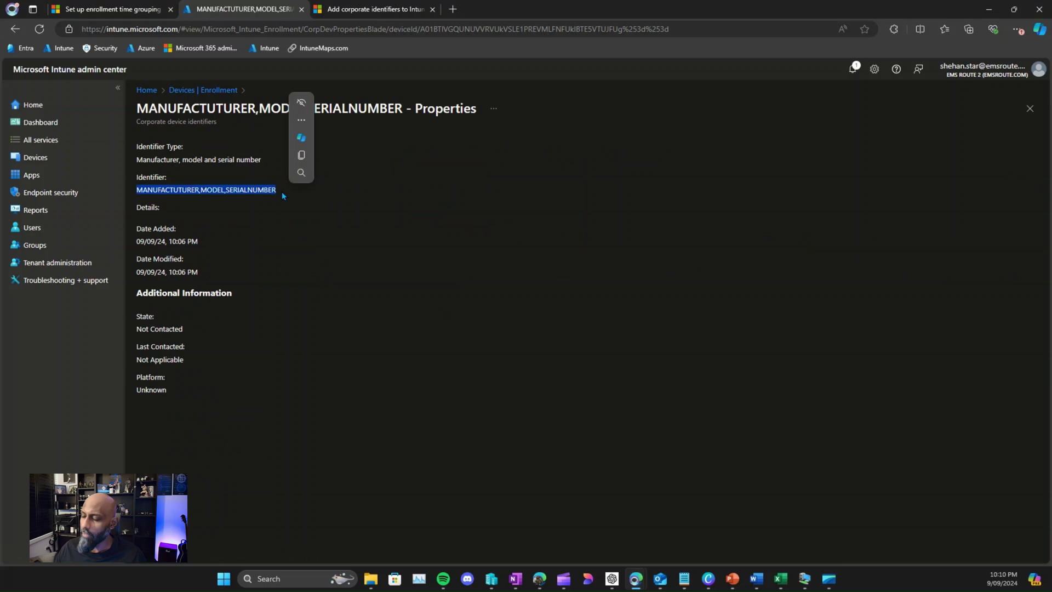
click(242, 263)
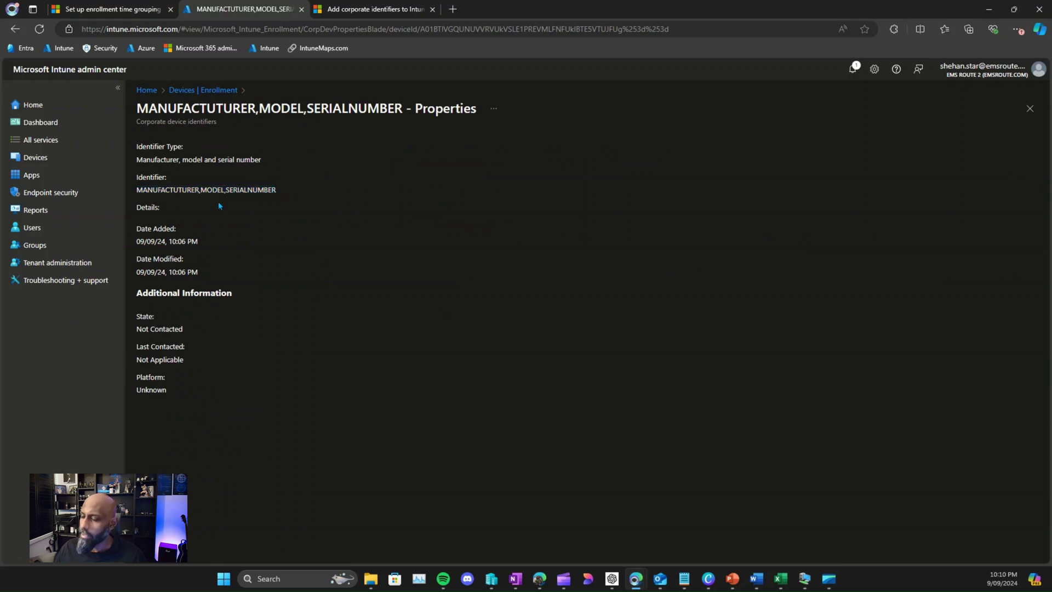
click(217, 91)
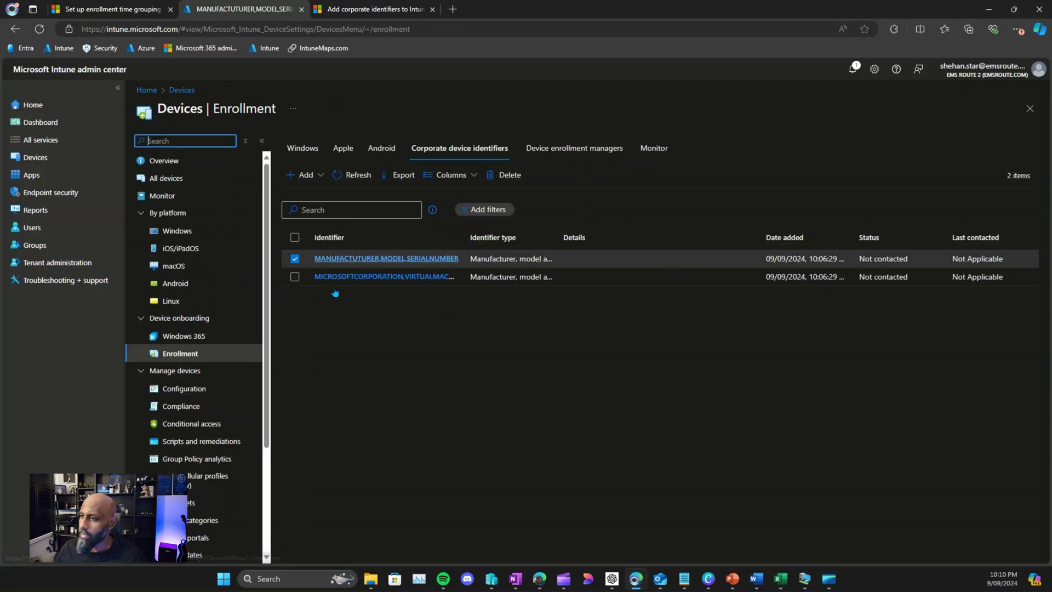
Step: Inspect the virtual machine identifier's details and highlight its serial number
click(349, 276)
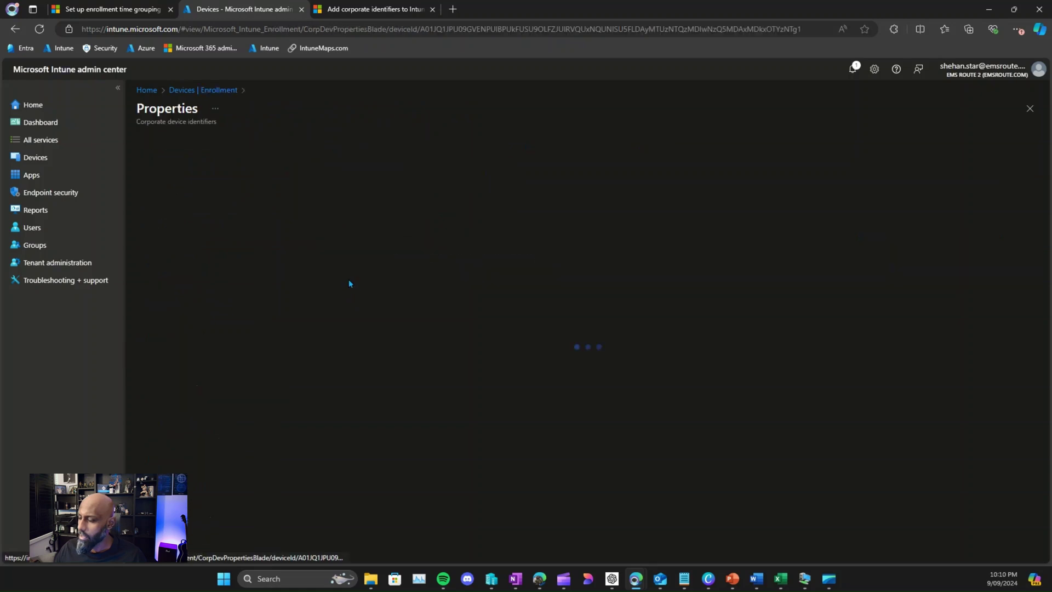
drag(147, 189, 365, 190)
click(319, 191)
drag(285, 190, 387, 189)
click(390, 188)
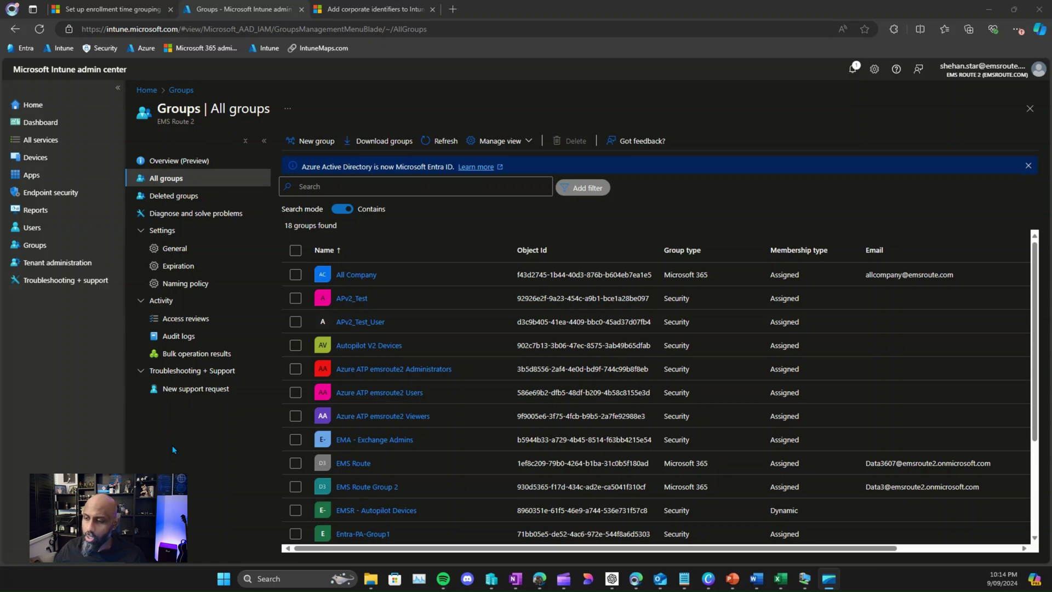
Step: Move the enrollment time grouping article beside Groups and follow its 'Windows Autopilot - Create a device group' link
click(172, 448)
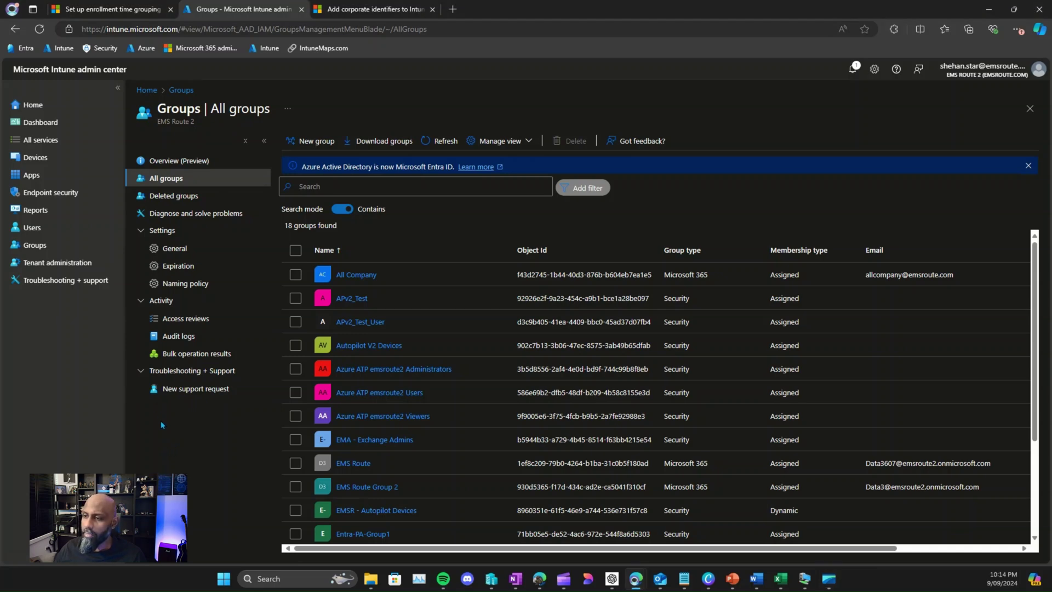
drag(152, 5, 273, 9)
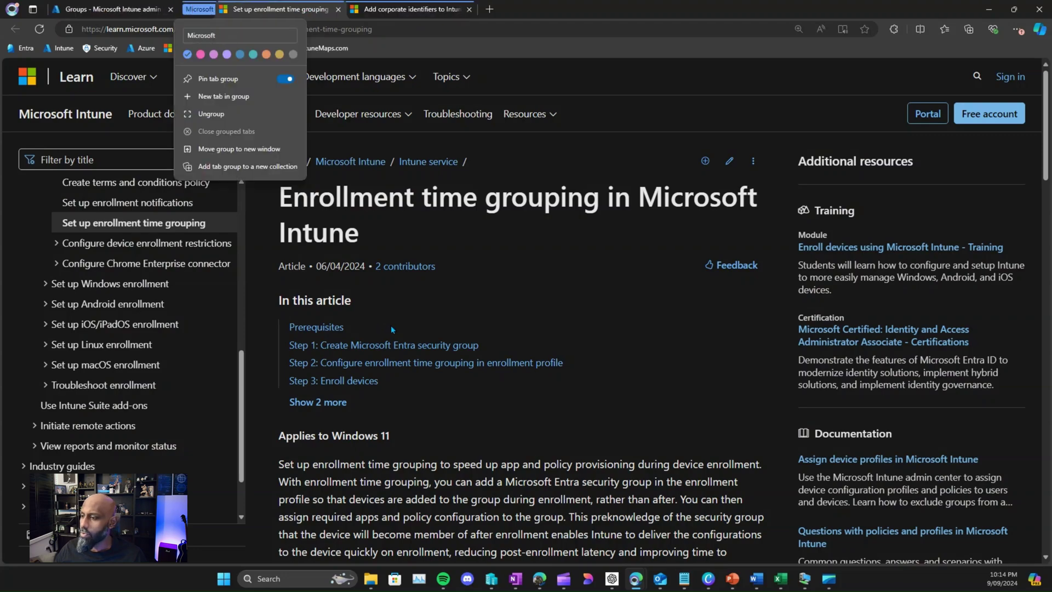
click(531, 300)
scroll(534, 344, down, 10)
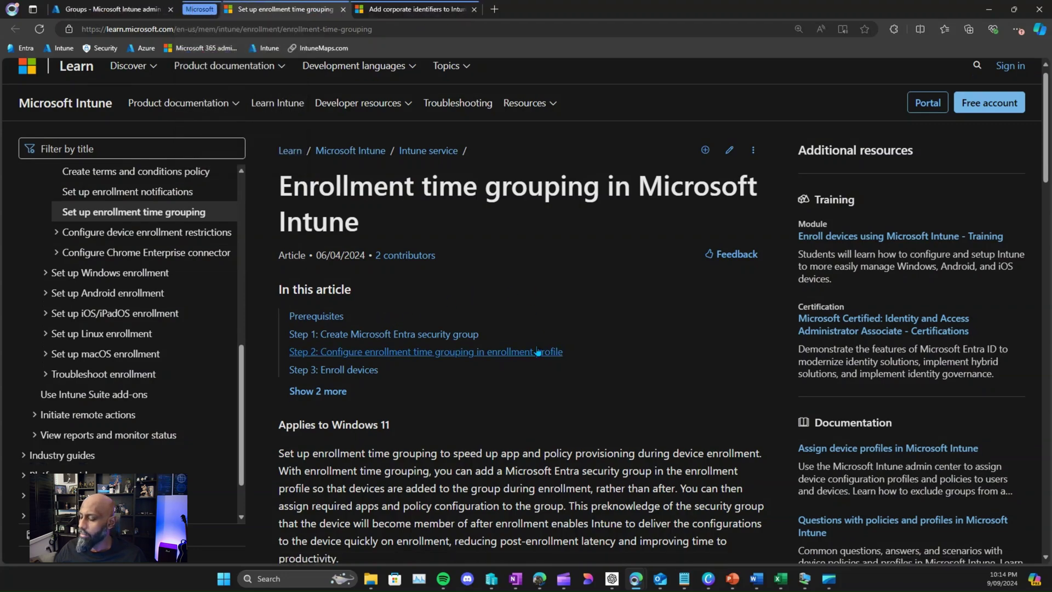
scroll(539, 352, down, 10)
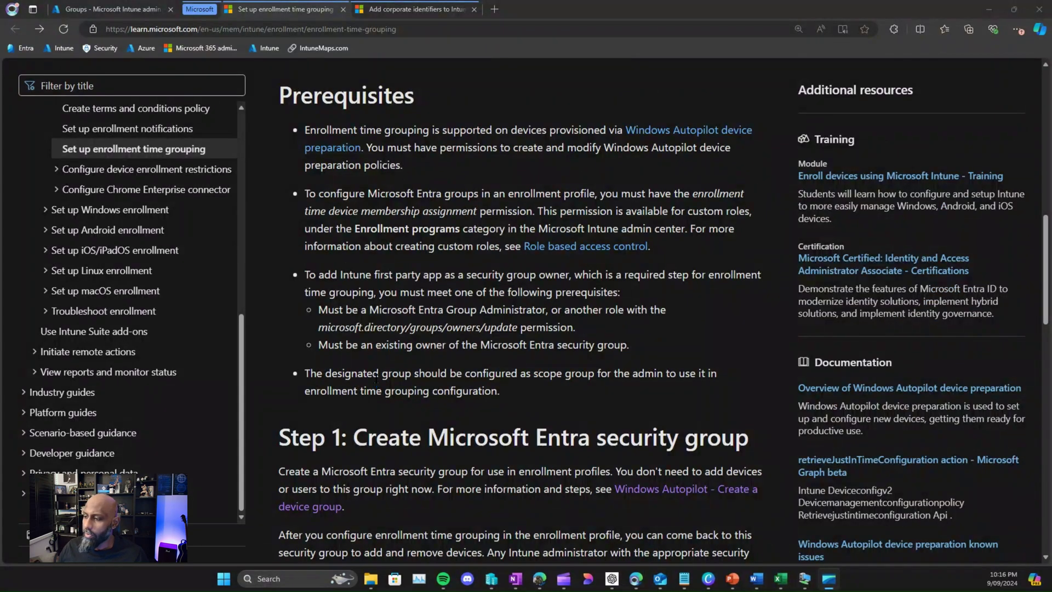
scroll(433, 362, down, 2)
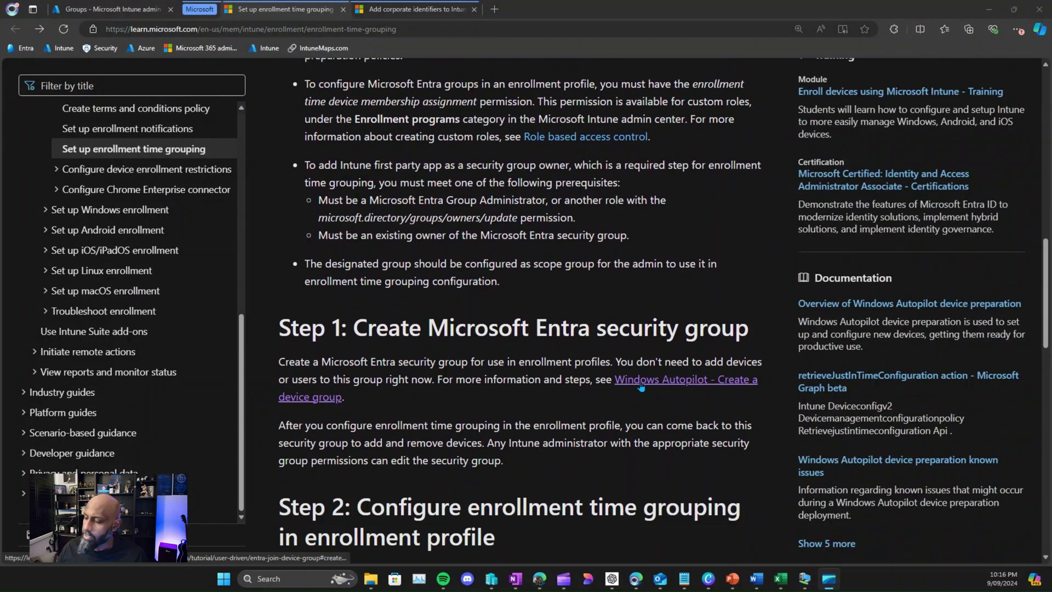
click(322, 397)
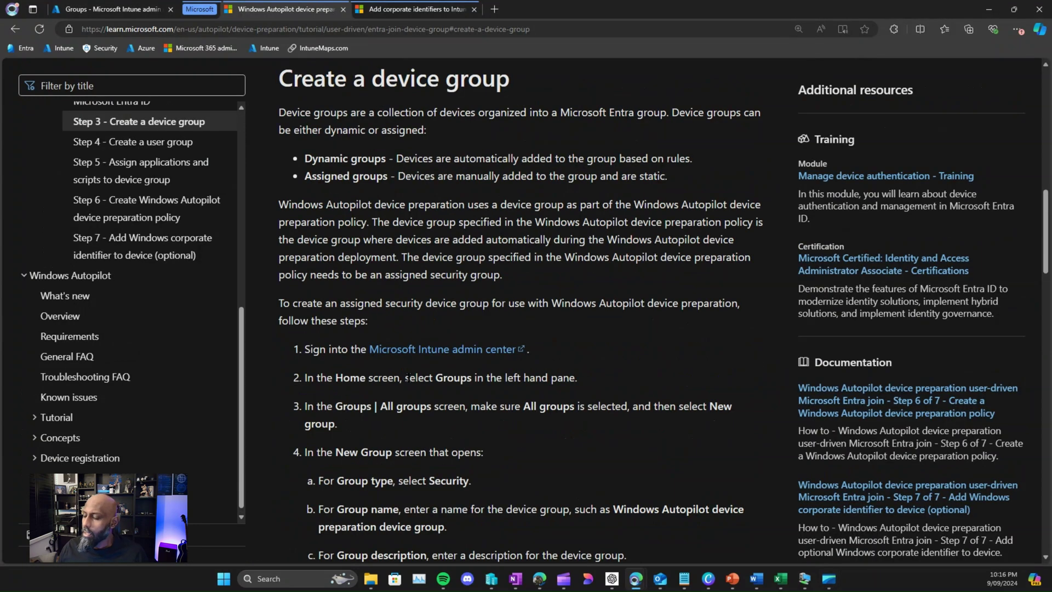
Step: Read the device group steps, highlighting Owners, Intune Provisioning Client and AppId f1346770-5b25-470b-88bd-d5744ab7952c
scroll(410, 383, down, 1)
scroll(409, 378, down, 1)
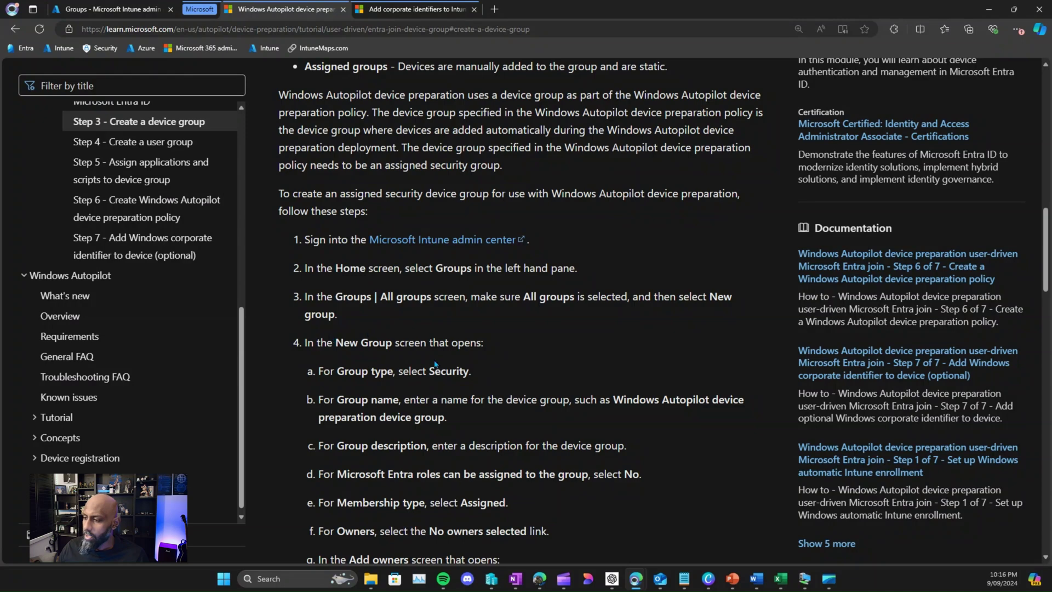
scroll(445, 388, down, 2)
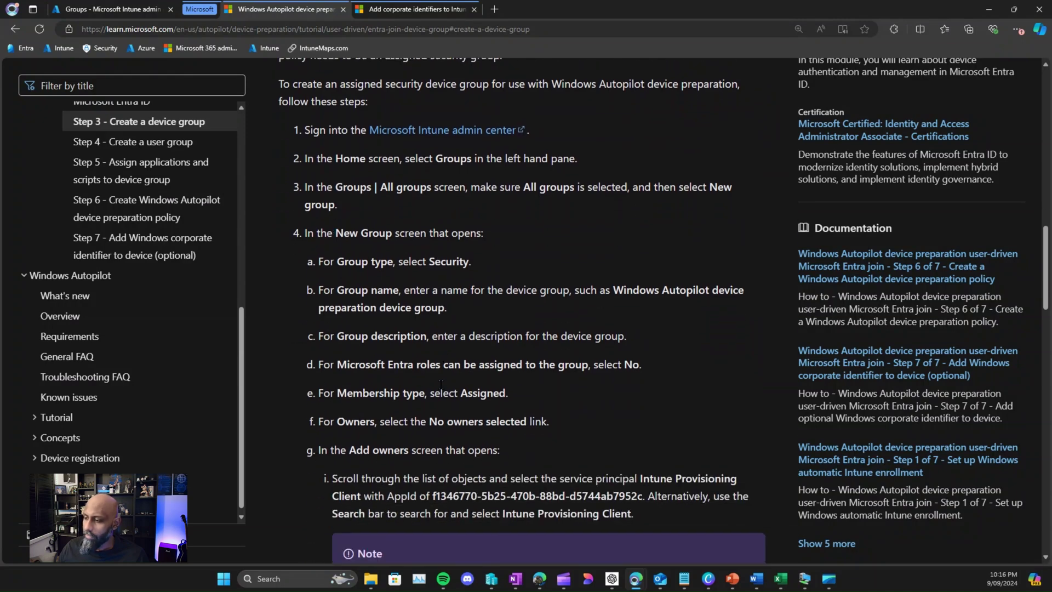
scroll(441, 383, down, 1)
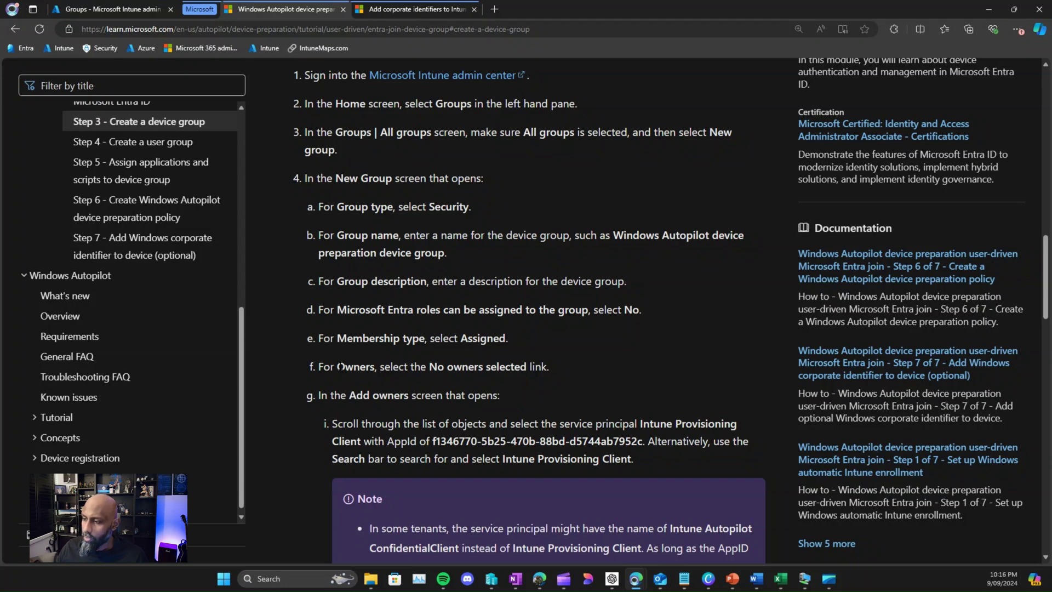
drag(340, 366, 377, 371)
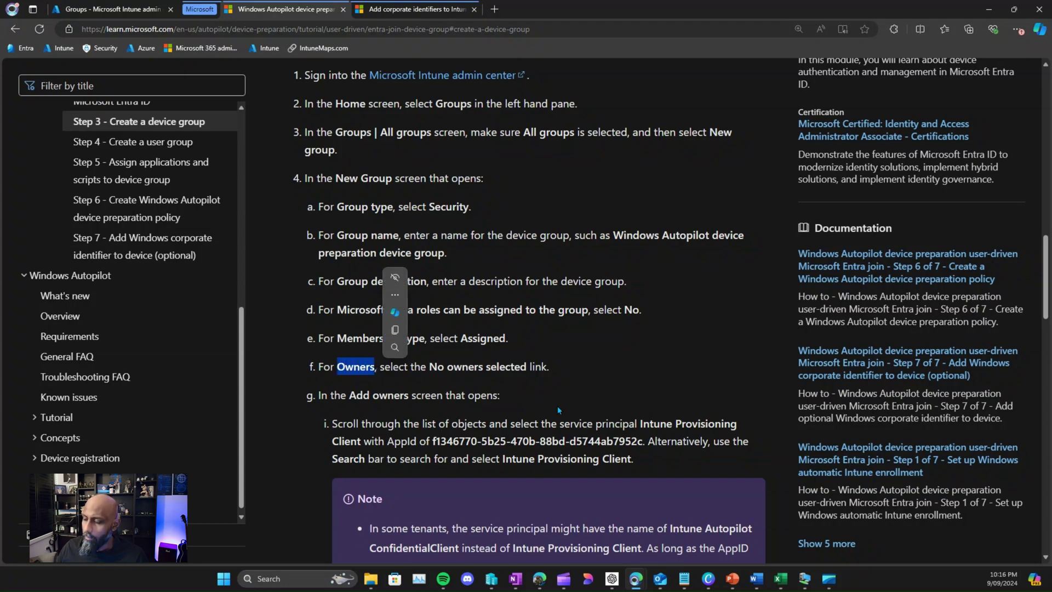
drag(635, 423, 366, 444)
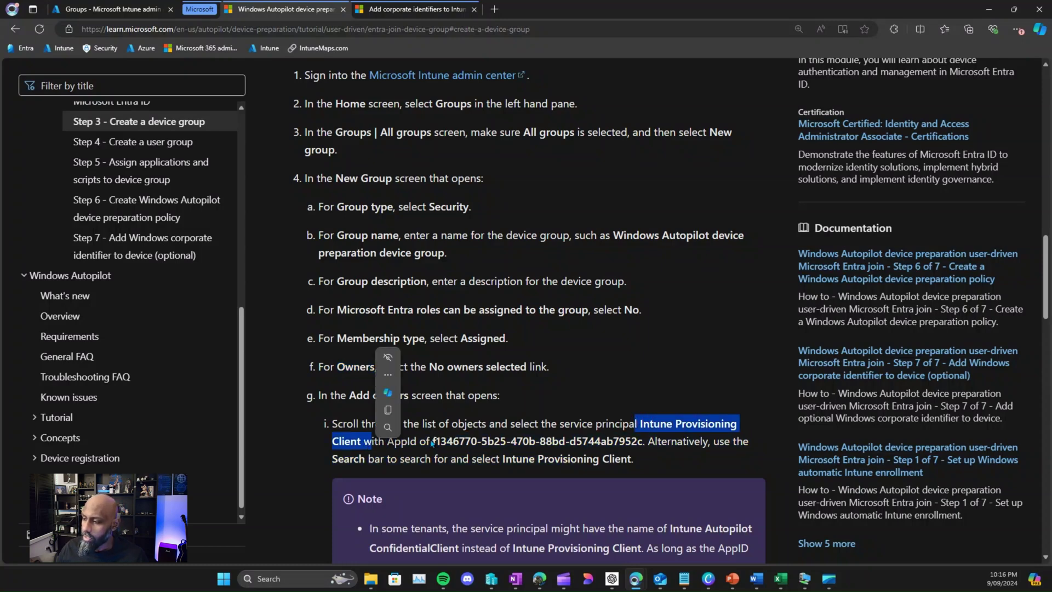
drag(431, 444, 637, 445)
scroll(528, 416, down, 2)
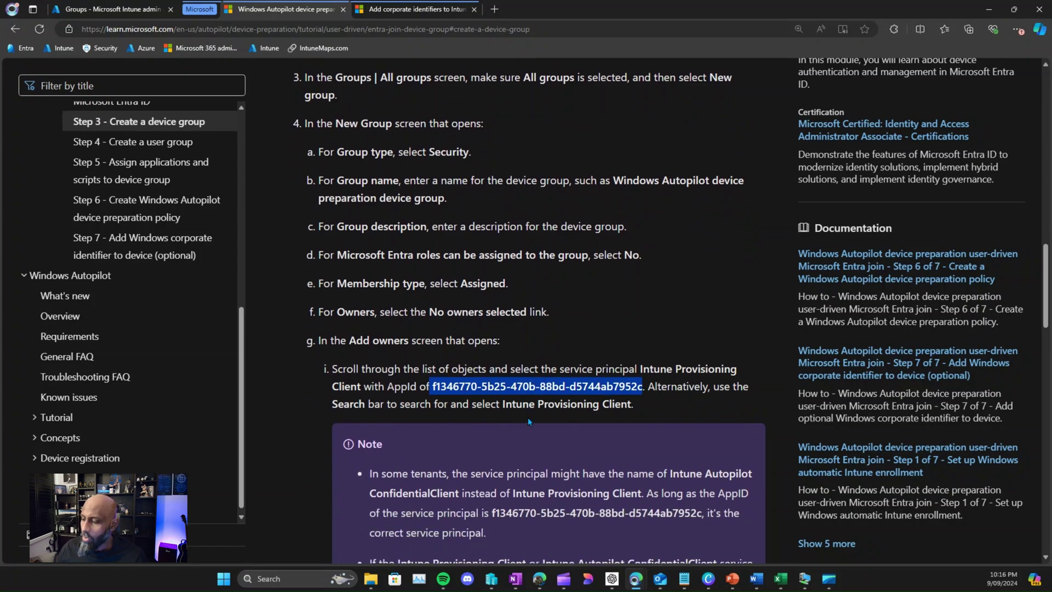
scroll(527, 416, down, 1)
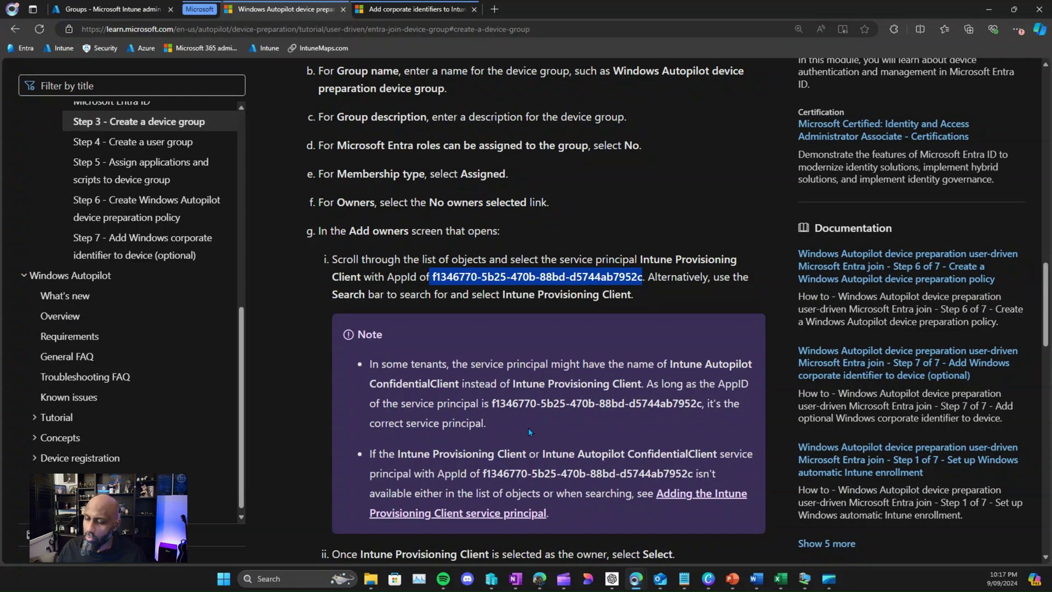
click(430, 285)
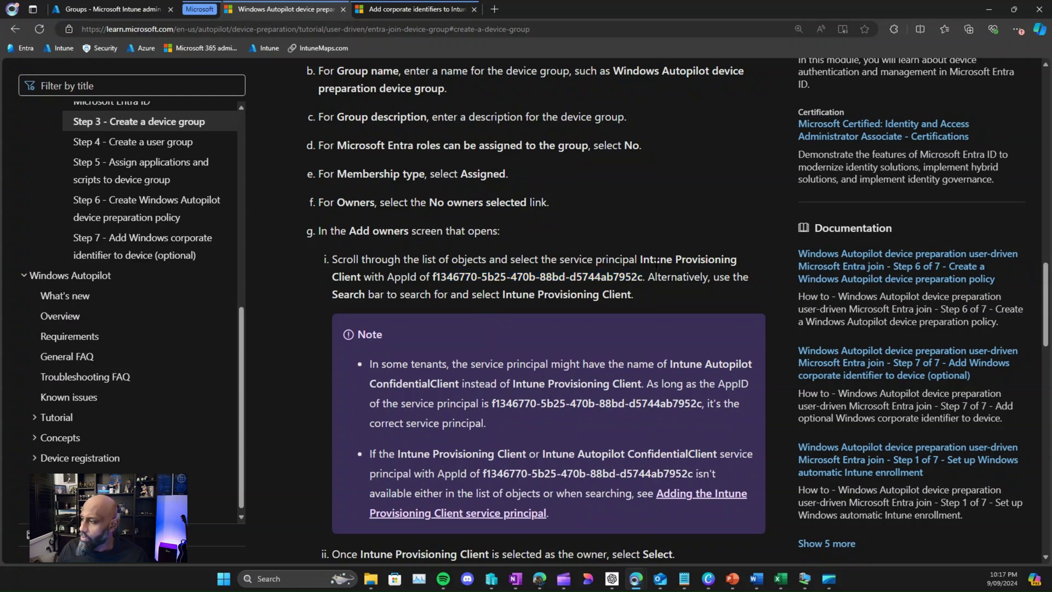
drag(640, 257, 362, 277)
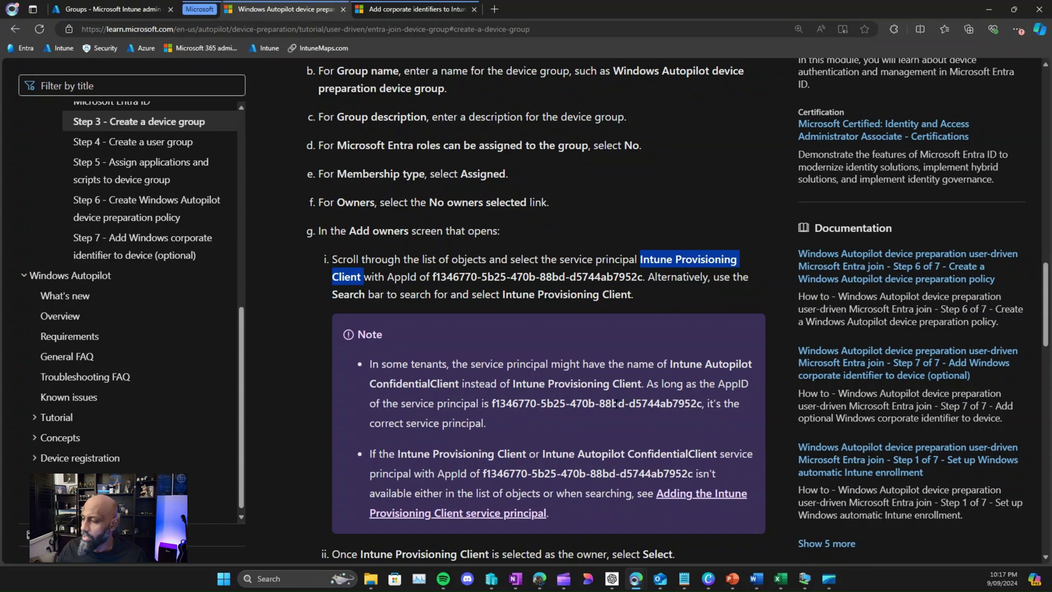
Step: Start a new group named AutopilotV2Devices and search owners for Intune Provisioning Client
click(127, 10)
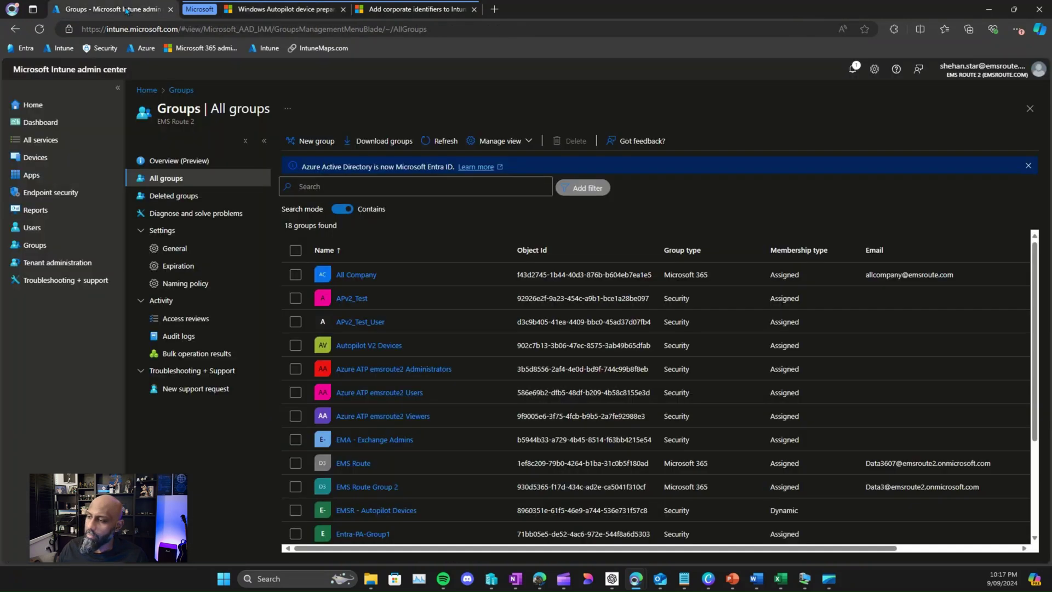
click(305, 142)
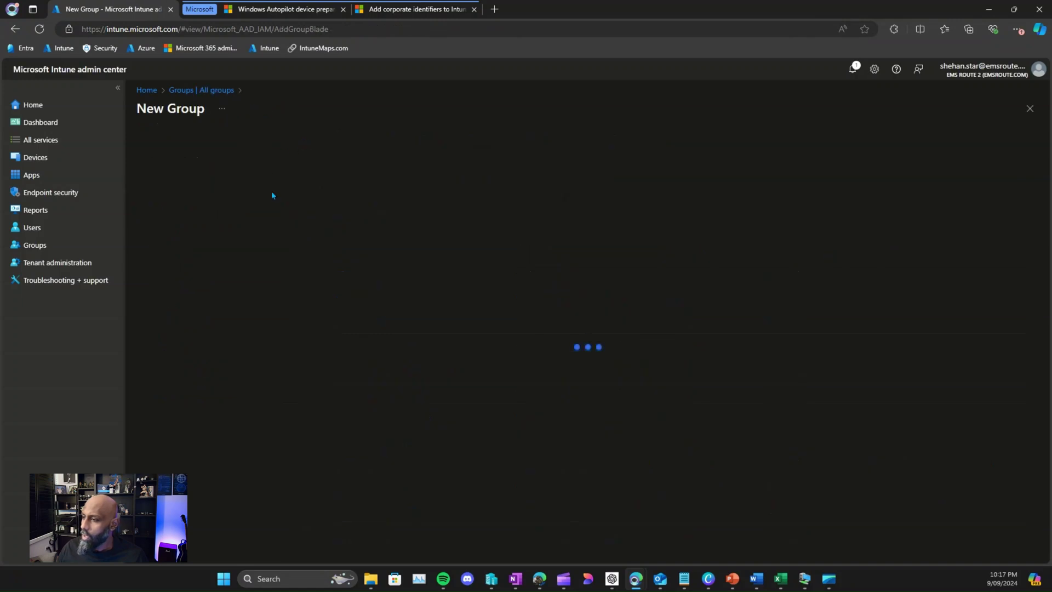
click(207, 215)
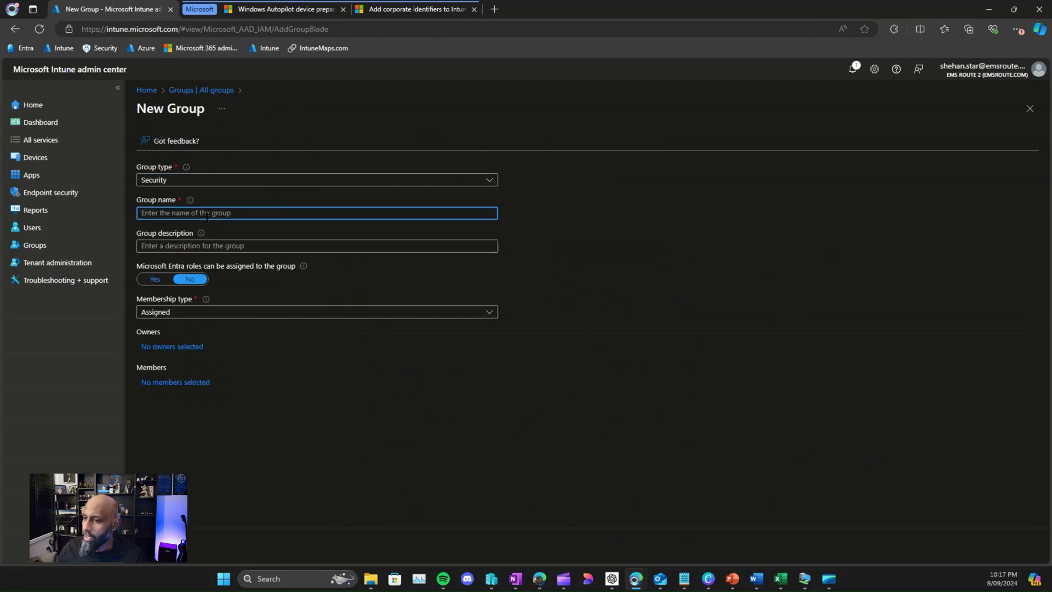
text(Au)
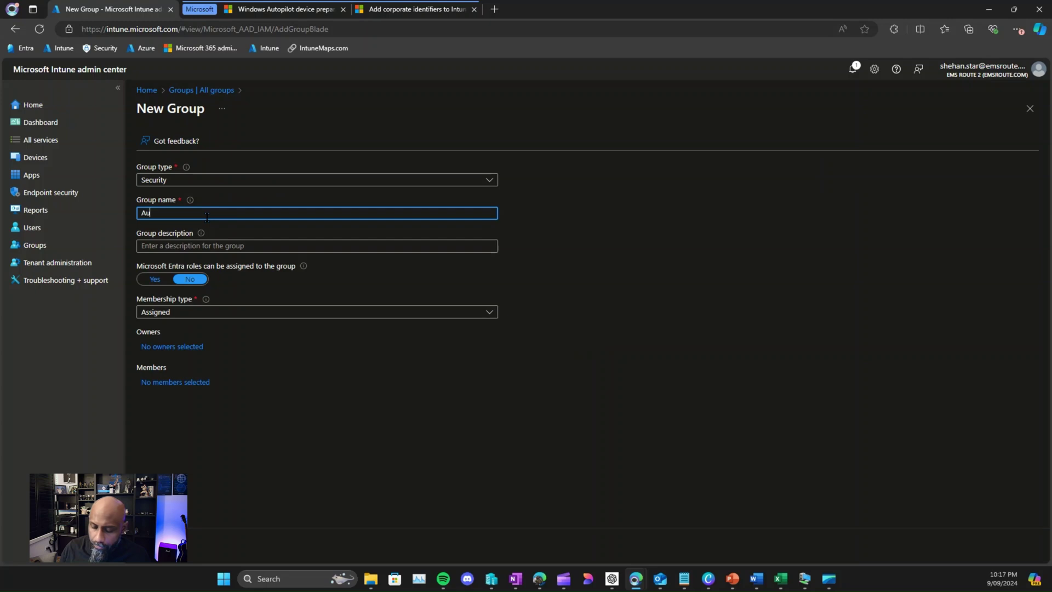
text(topi)
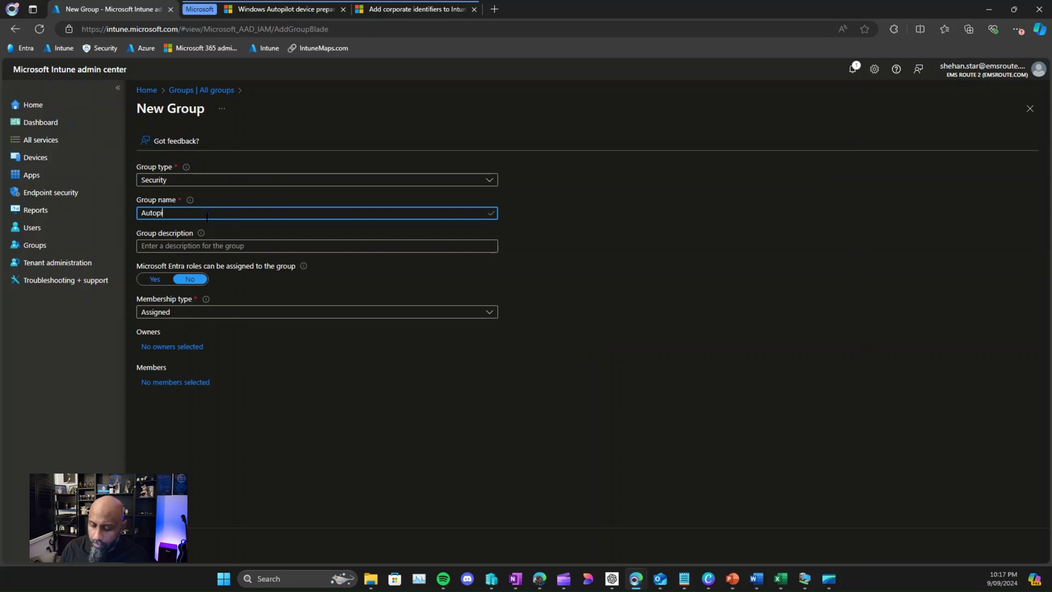
text(lotV2)
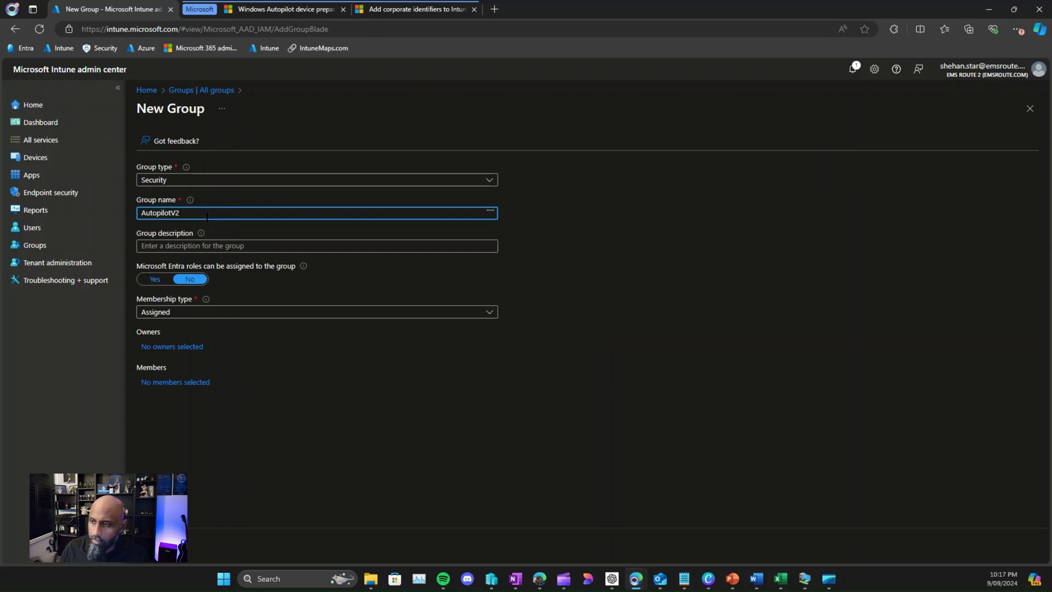
text(Devic)
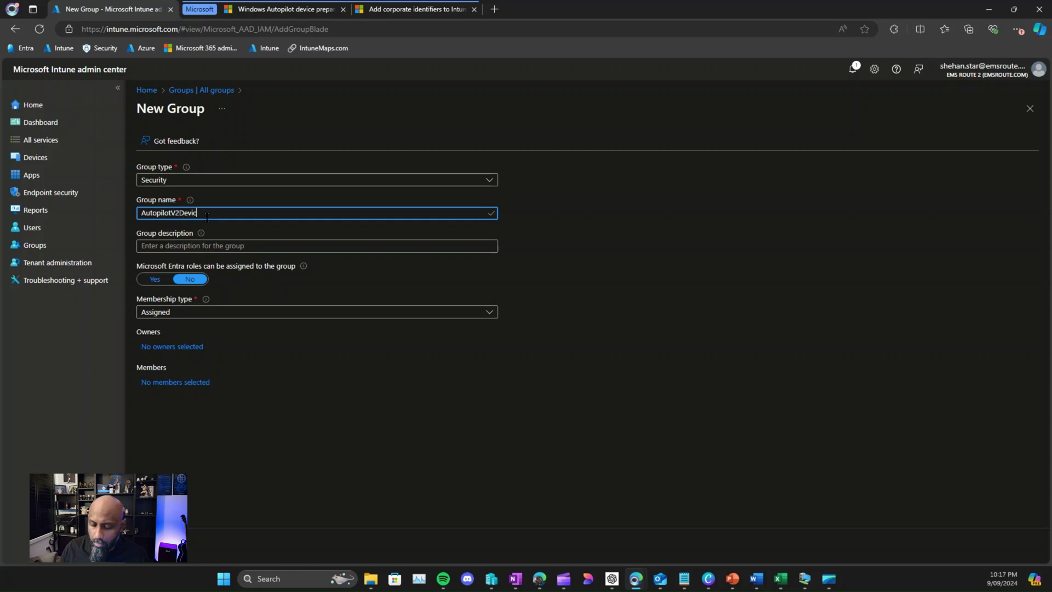
text(es)
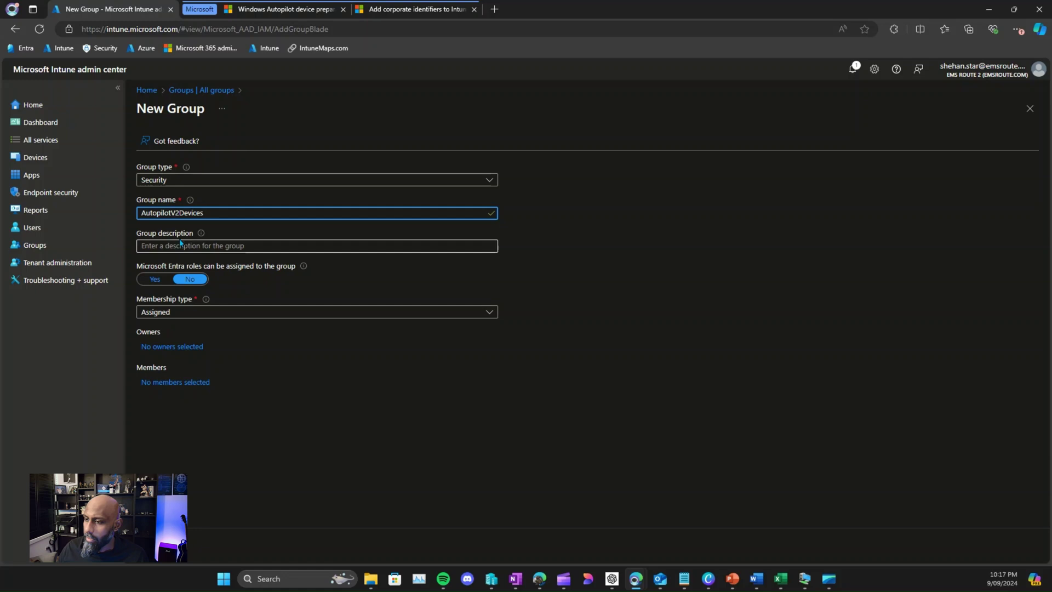
click(169, 347)
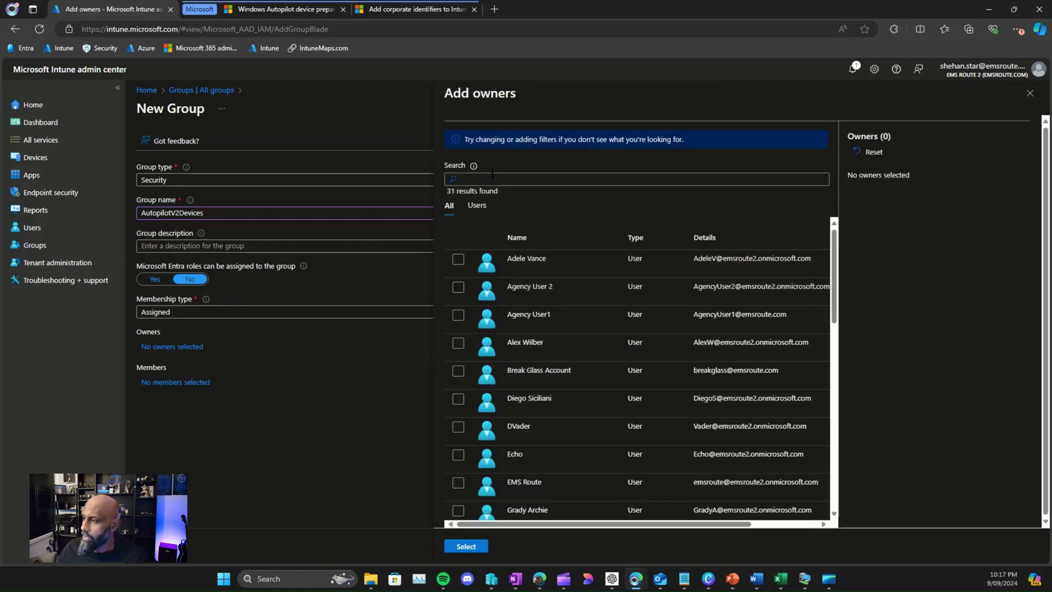
click(492, 176)
click(517, 215)
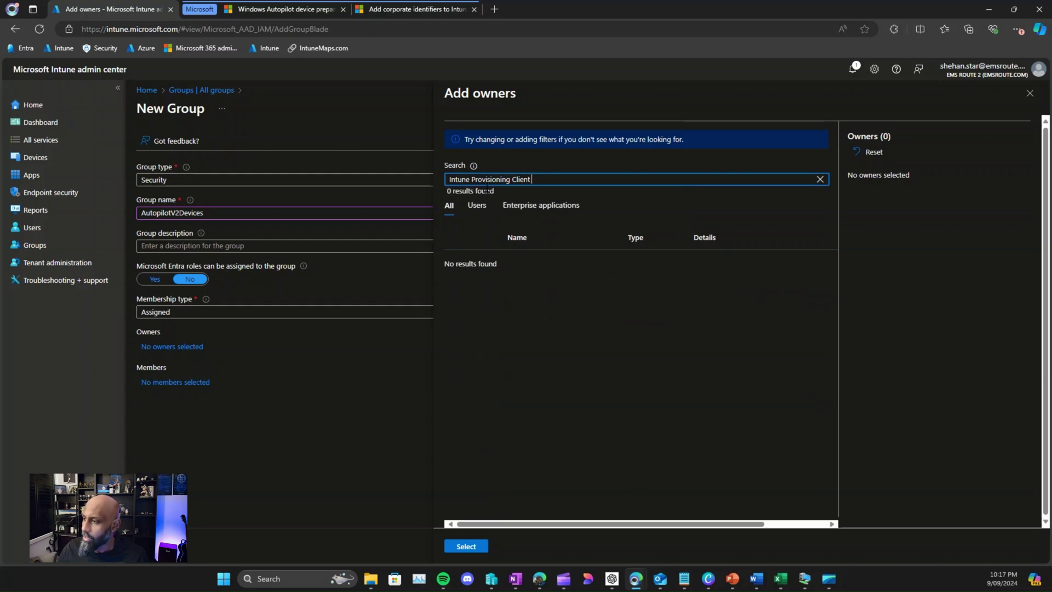
Step: Copy 'Intune Autopilot ConfidentialClient' from the guide, search it, and select it as owner
click(285, 10)
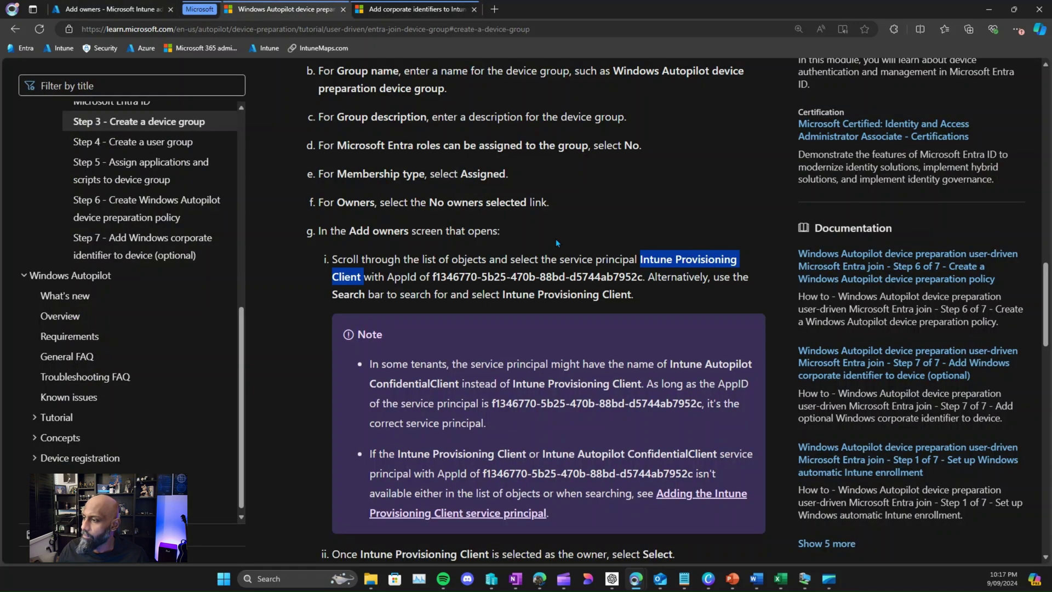
drag(671, 363, 459, 384)
key(ctrl+c)
click(109, 10)
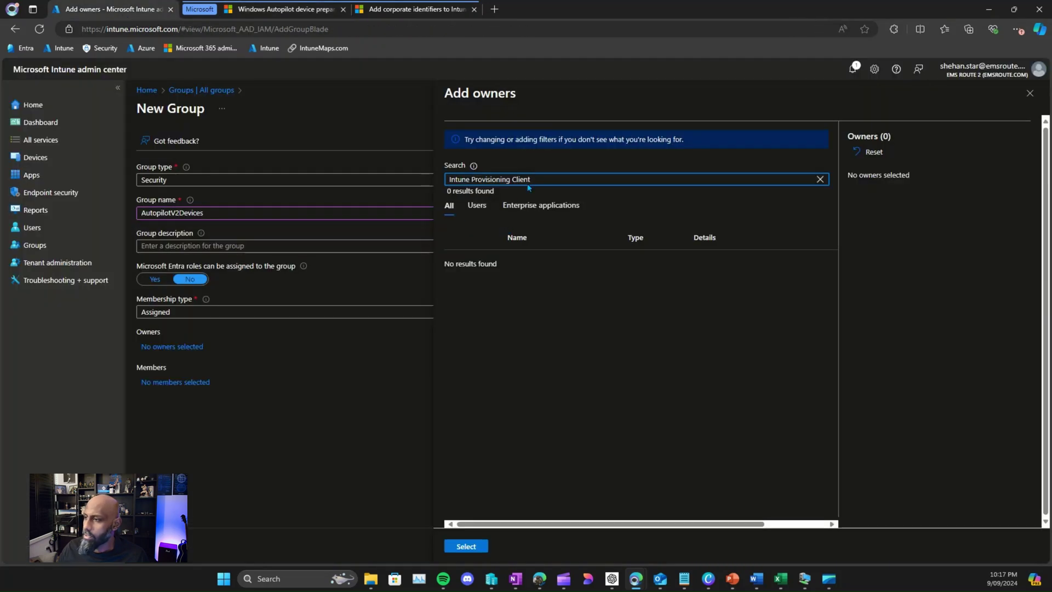
key(ctrl+a)
key(ctrl+v)
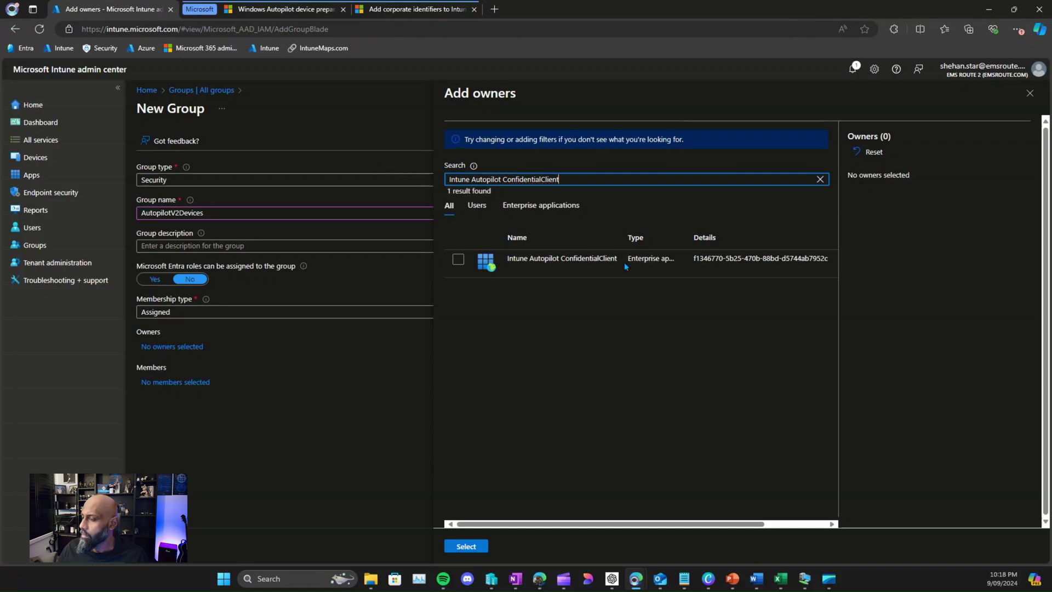
drag(622, 243, 675, 244)
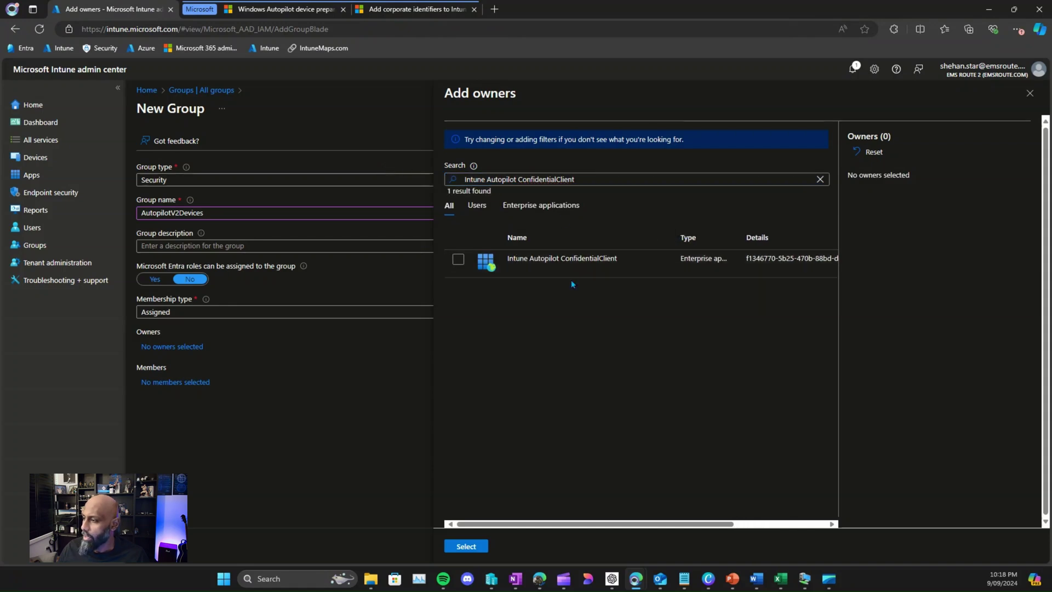
click(458, 258)
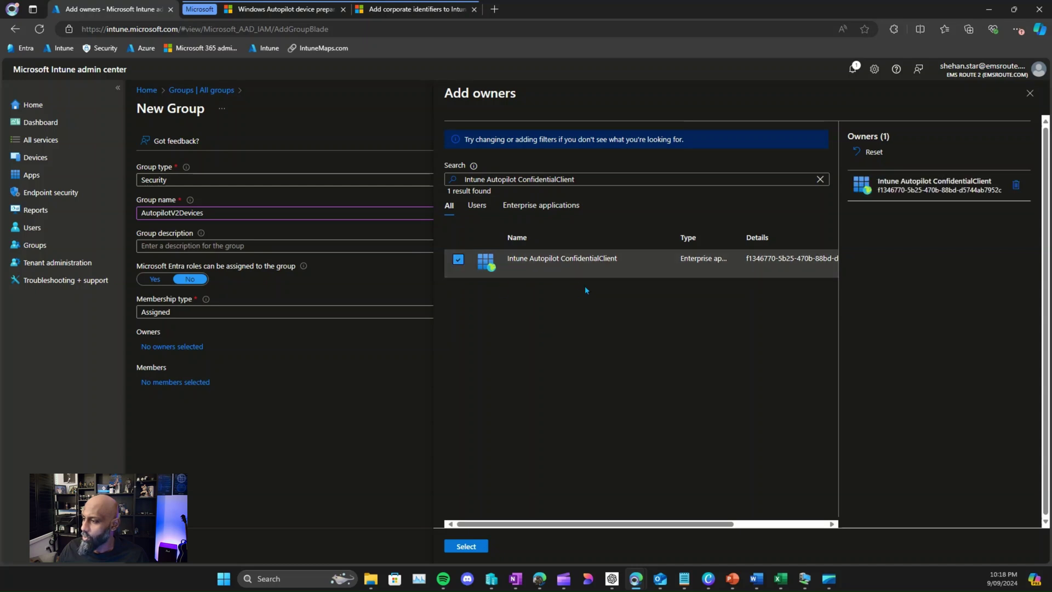
click(460, 544)
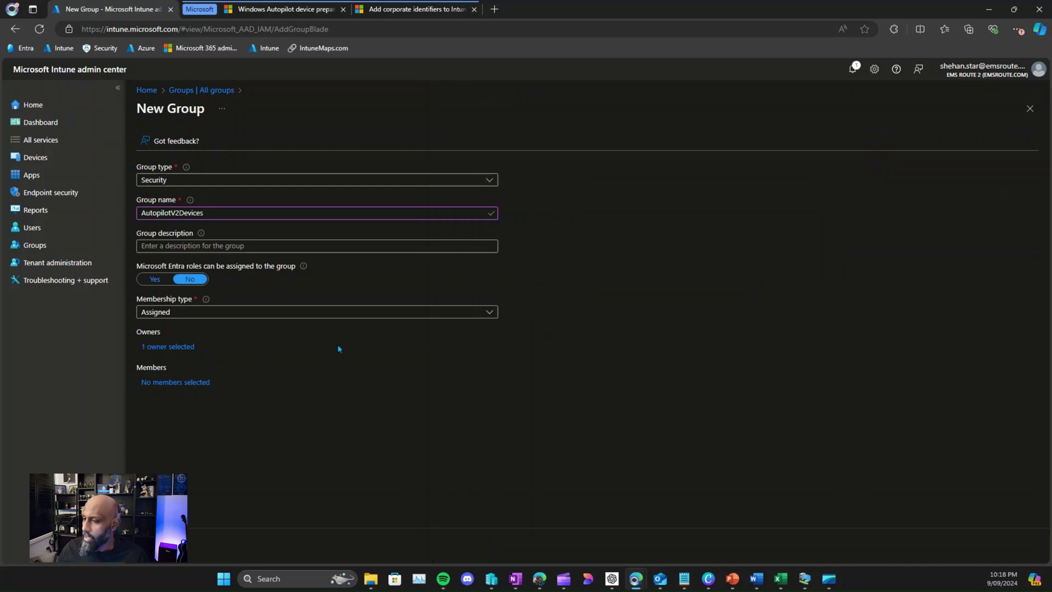
Step: Submit the New Group form to create AutopilotV2Devices with its ConfidentialClient owner
click(181, 558)
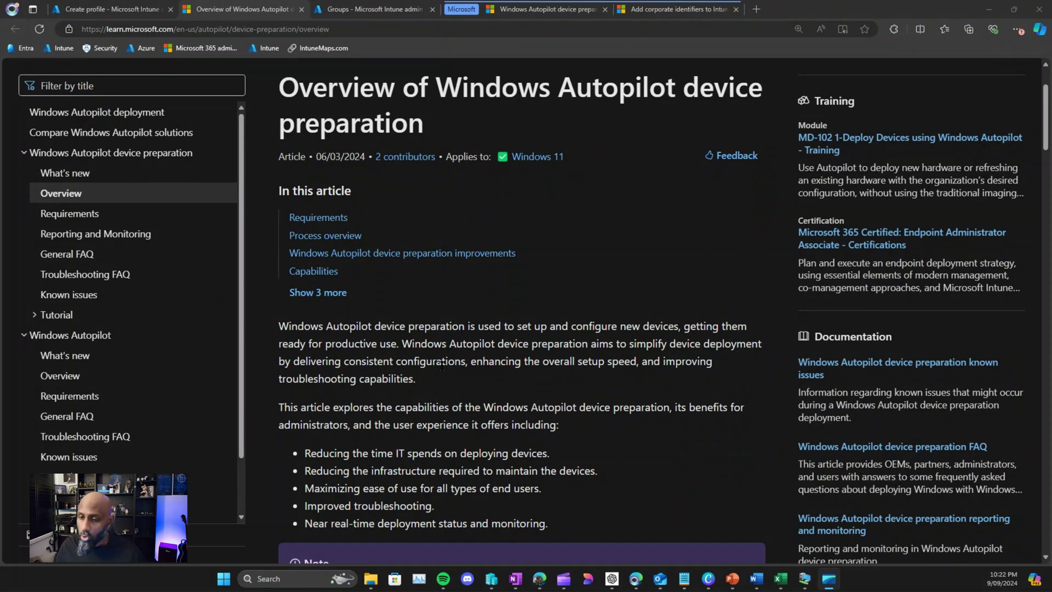
Step: Review the Requirements section, highlighting the Windows 11 version and Microsoft Entra ID lines
scroll(439, 381, down, 8)
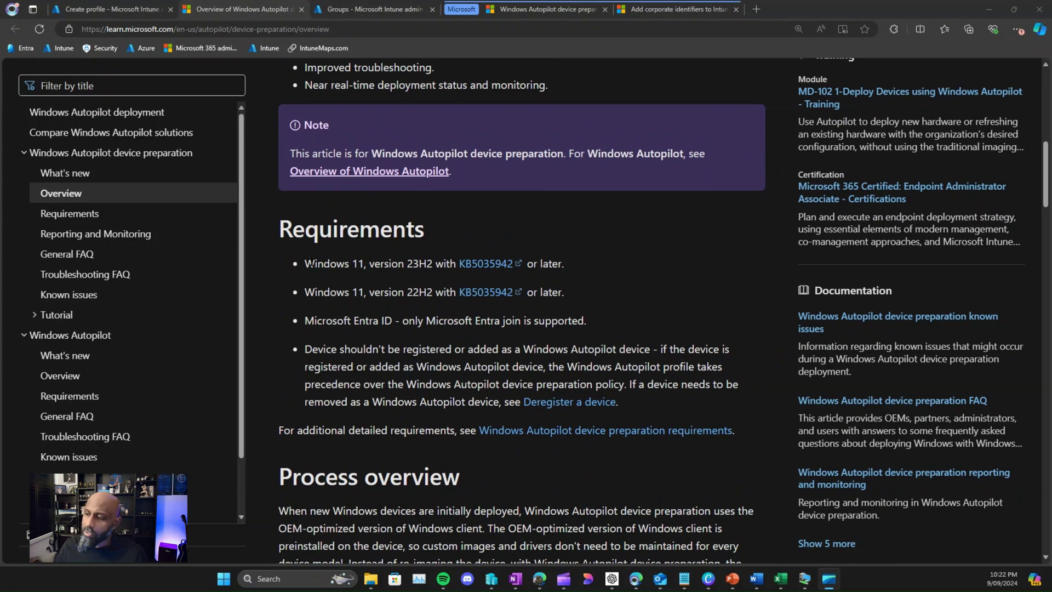
drag(316, 264, 348, 263)
click(353, 275)
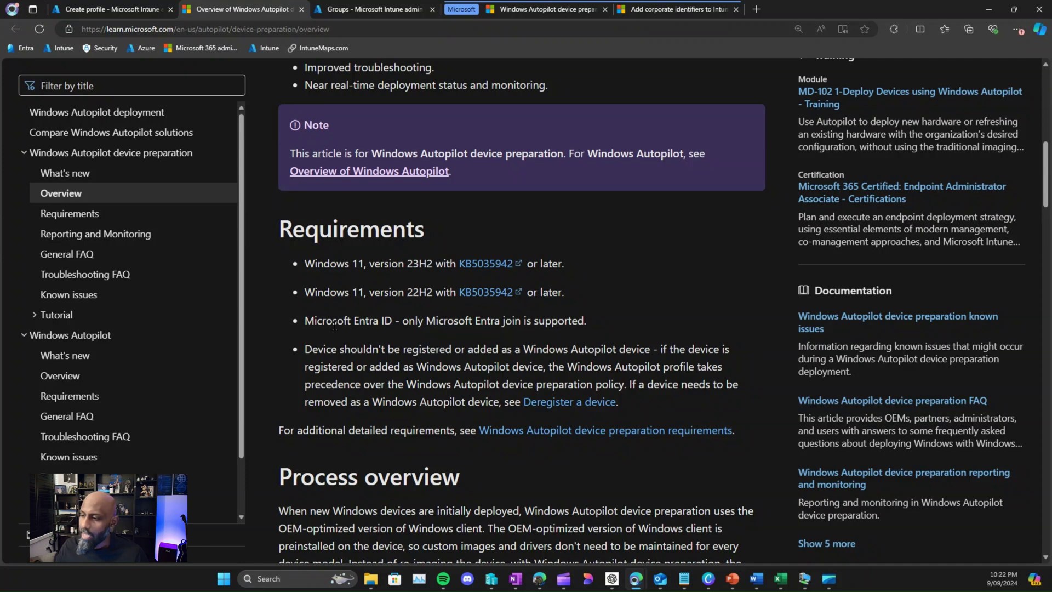
drag(305, 320, 383, 321)
right_click(383, 321)
click(319, 318)
drag(305, 320, 392, 321)
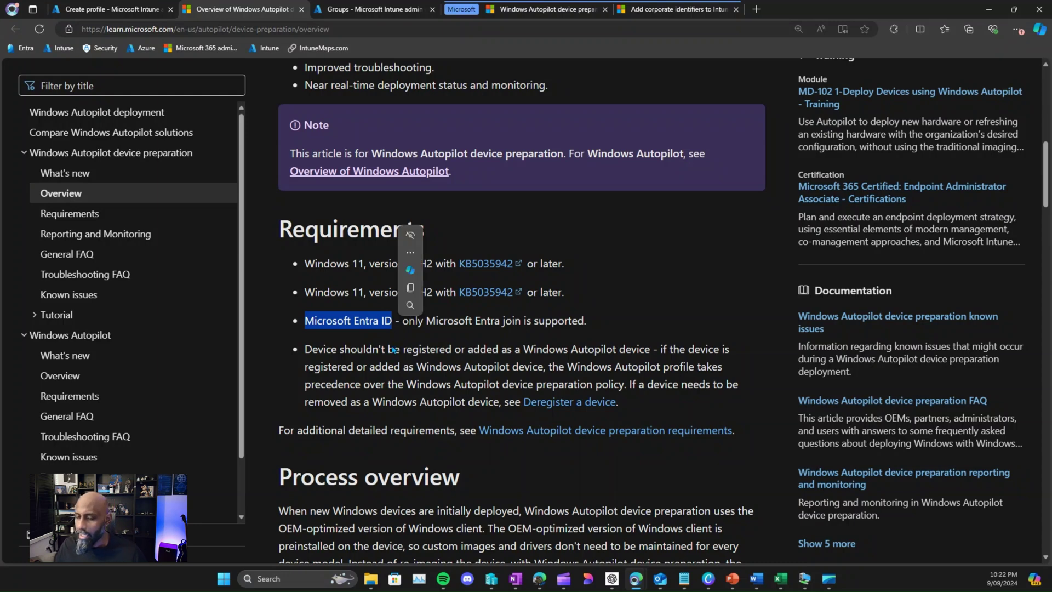
click(387, 338)
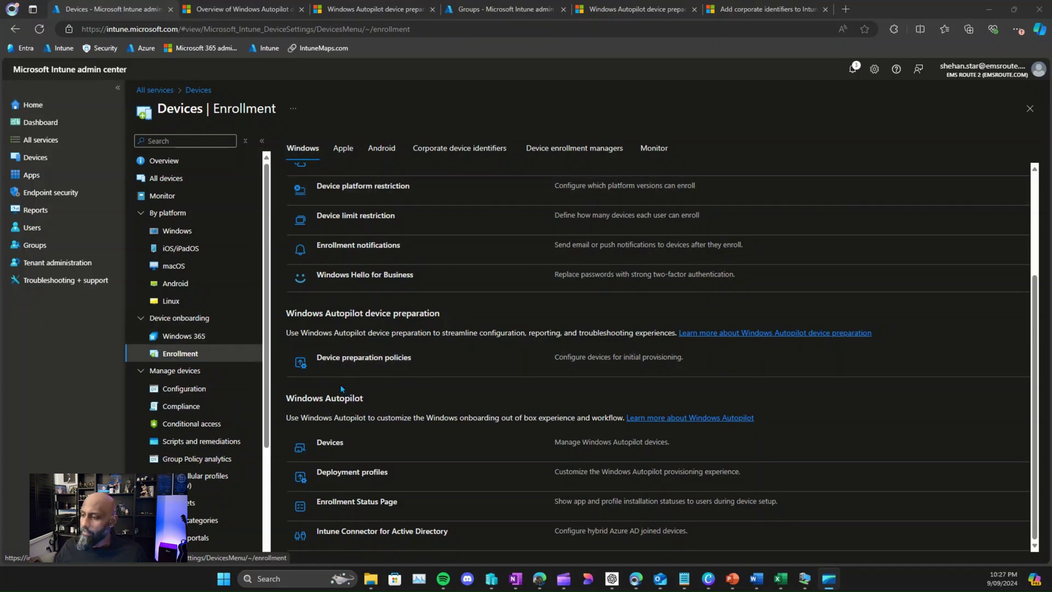
Step: Start a new policy from the Device preparation policies list
click(390, 359)
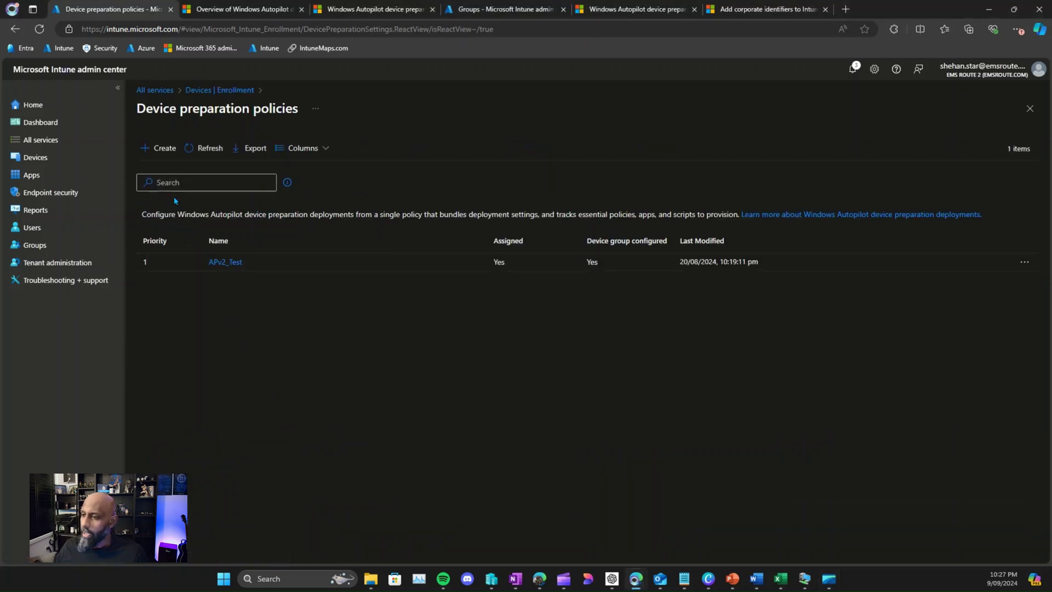
click(159, 148)
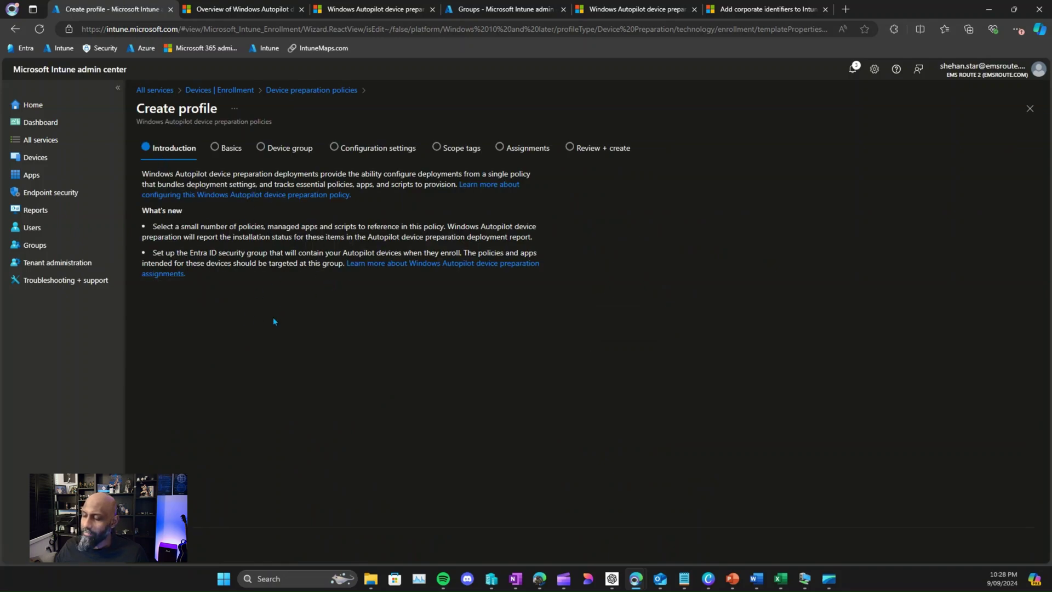
click(226, 148)
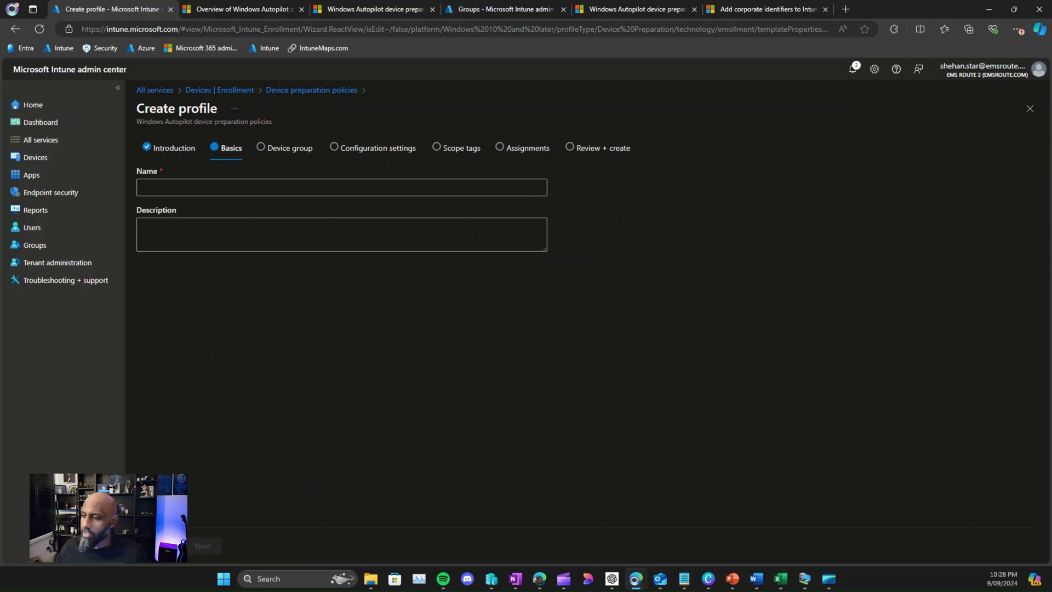
Step: Name the policy 'Autopilot V2 - Demo' and copy that text into Description
click(158, 191)
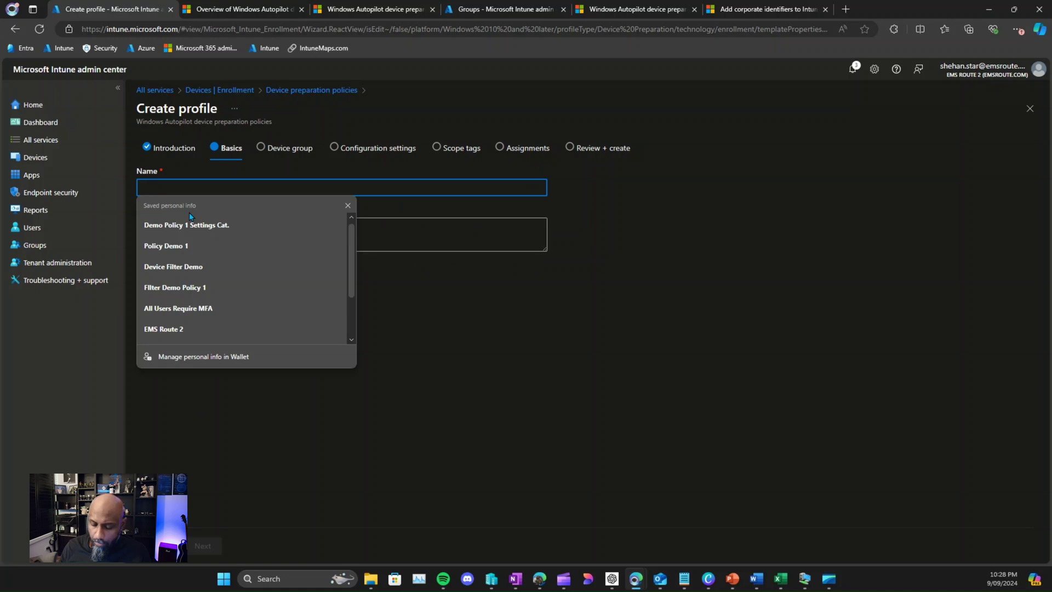
text(AutoPilo)
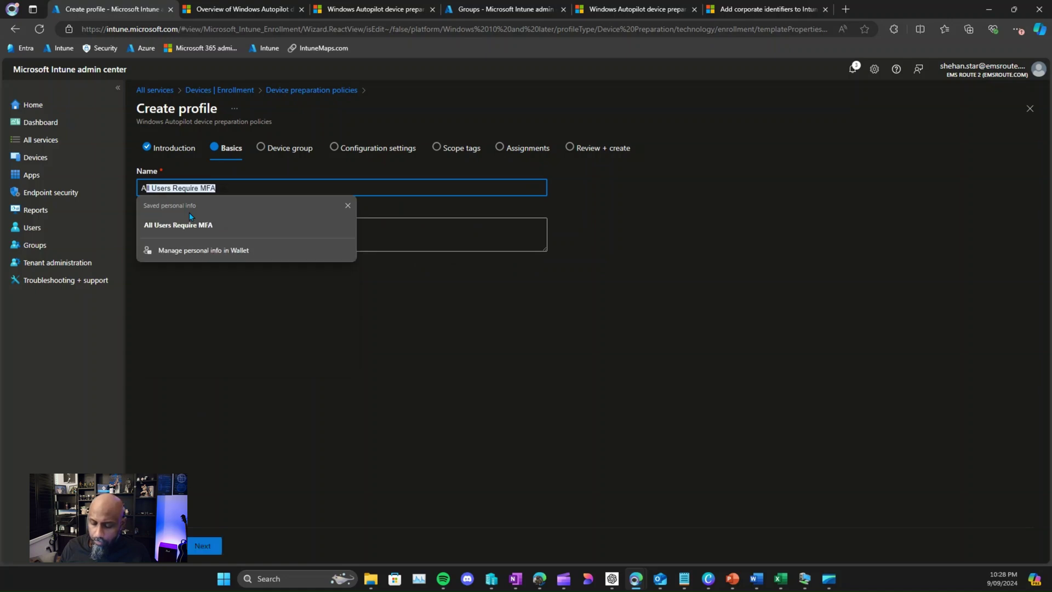
key(BackSpace)
key(BackSpace)
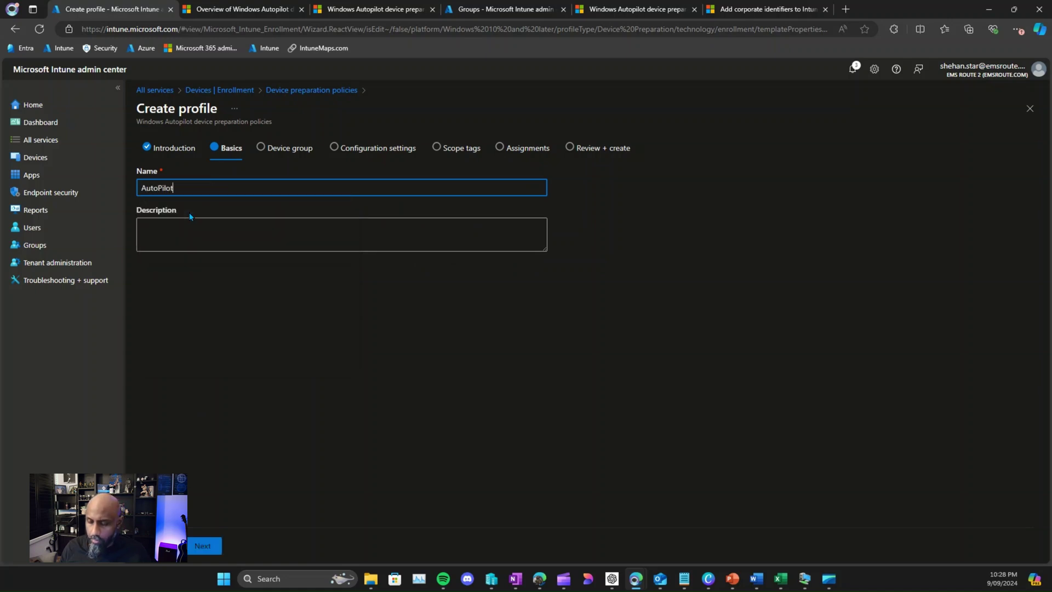
key(BackSpace)
text(p)
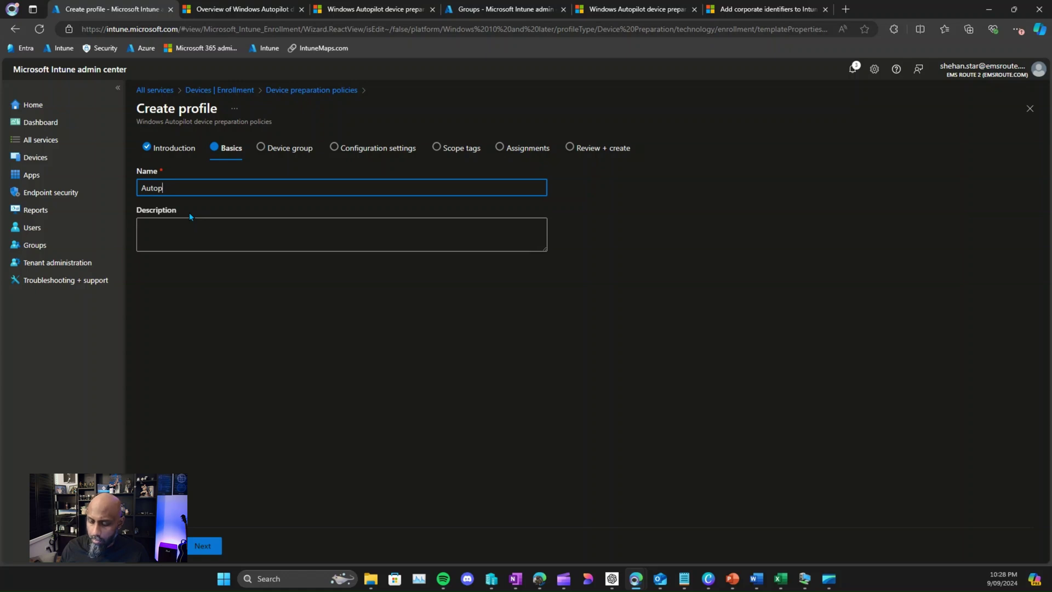
text(ilot V2 )
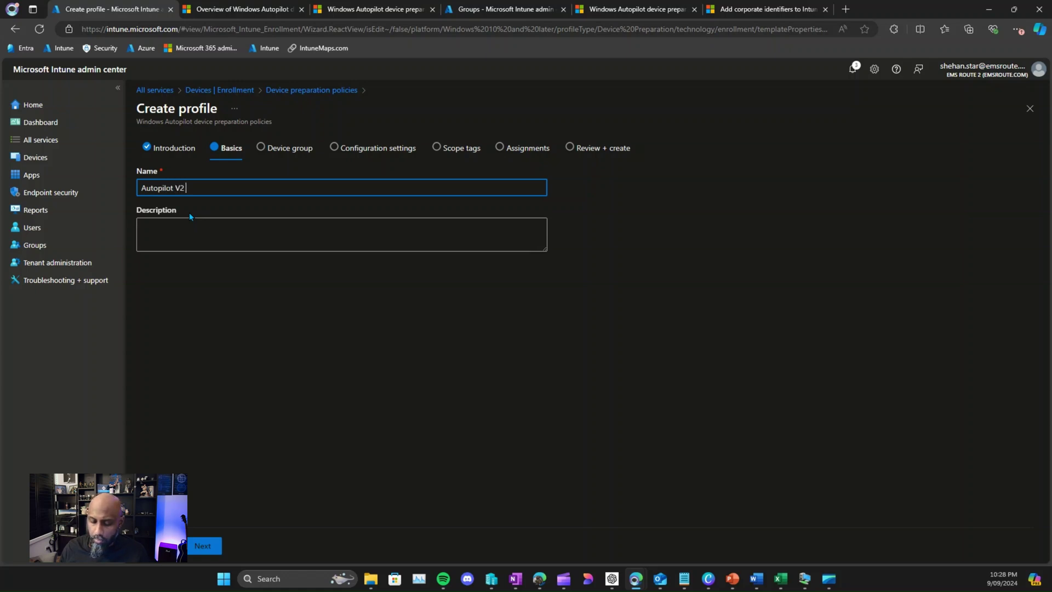
text(- Dem,op)
key(BackSpace)
key(BackSpace)
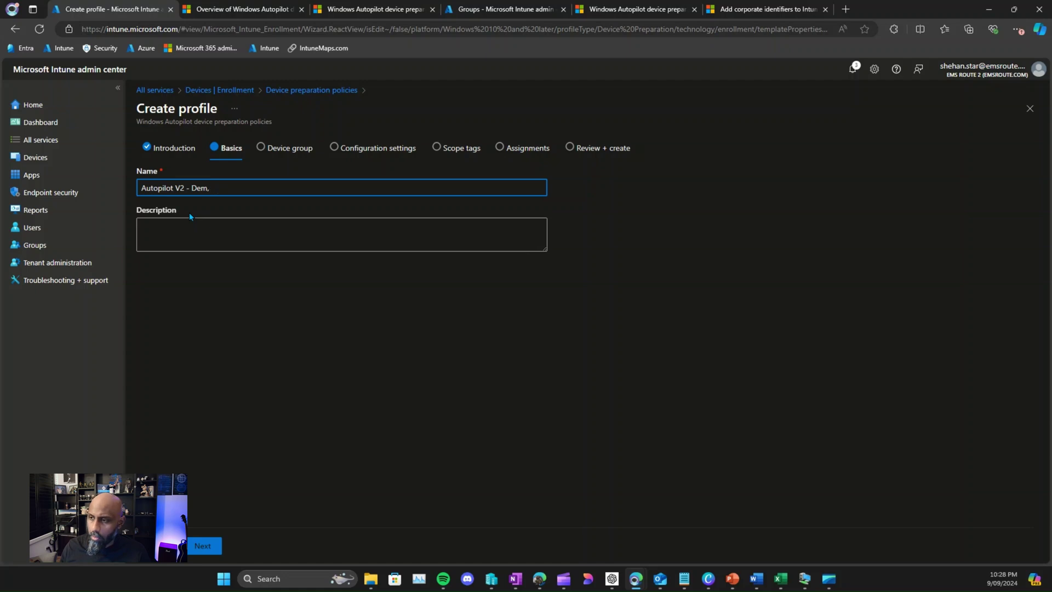
text(0)
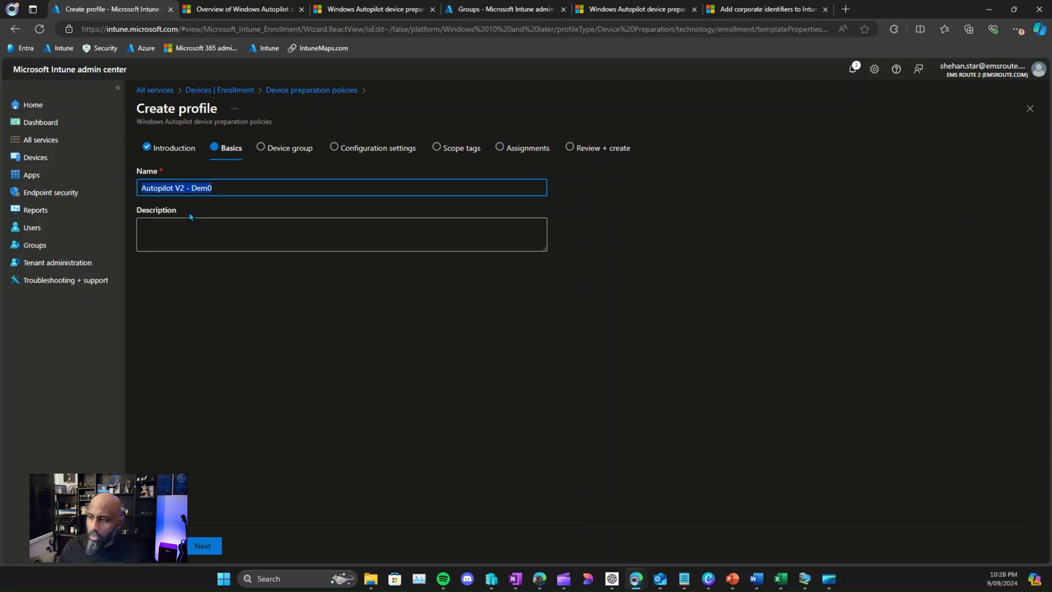
key(Tab)
click(238, 187)
key(BackSpace)
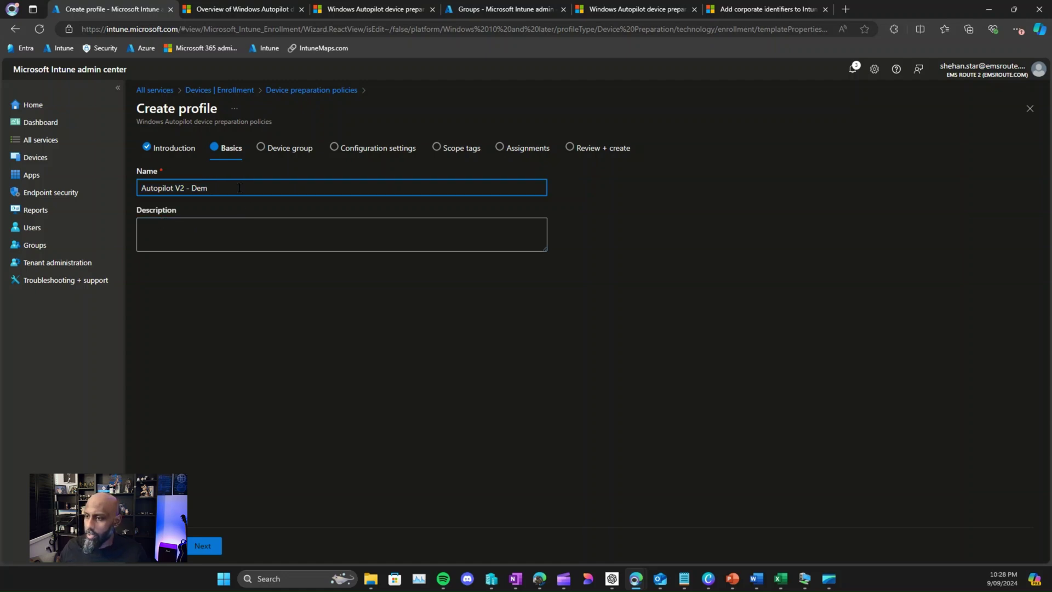
text(o)
key(ctrl+a)
key(ctrl+c)
key(Tab)
key(ctrl+v)
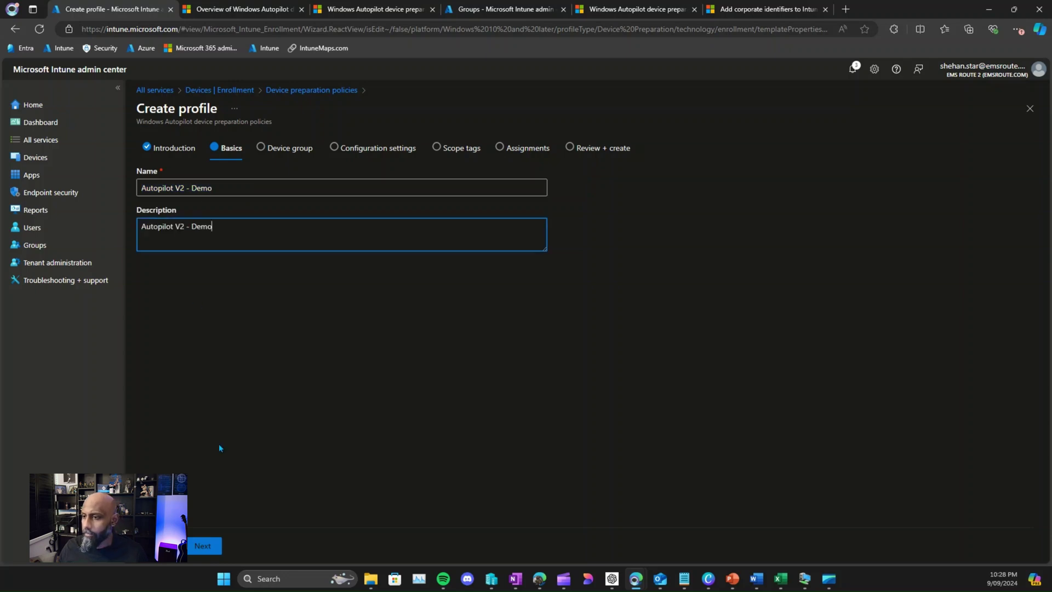
Step: Choose AutopilotV2Devices, found by searching 'au', as the policy's device group
click(209, 551)
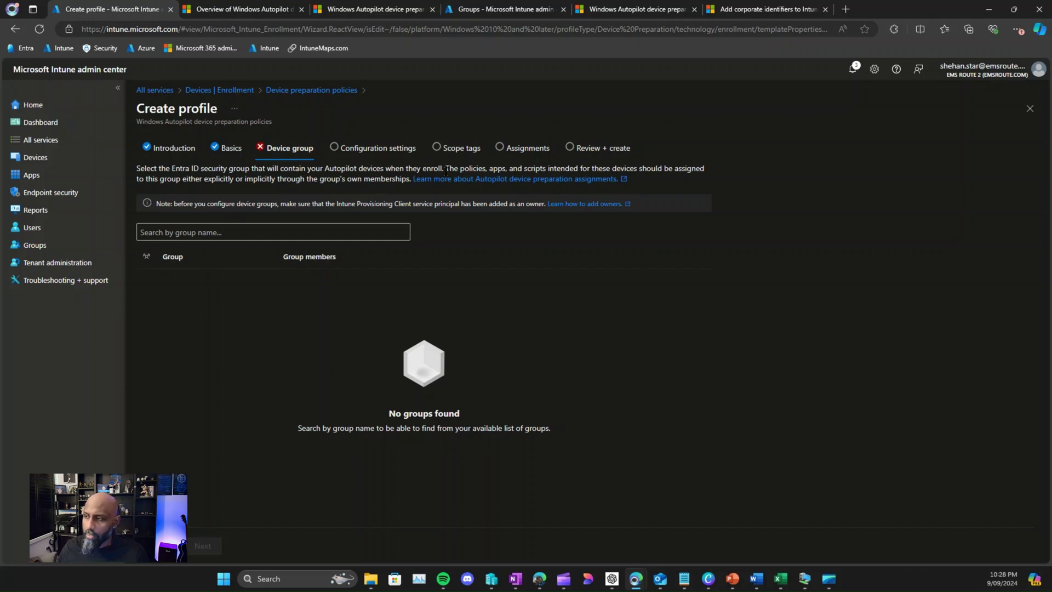
click(206, 230)
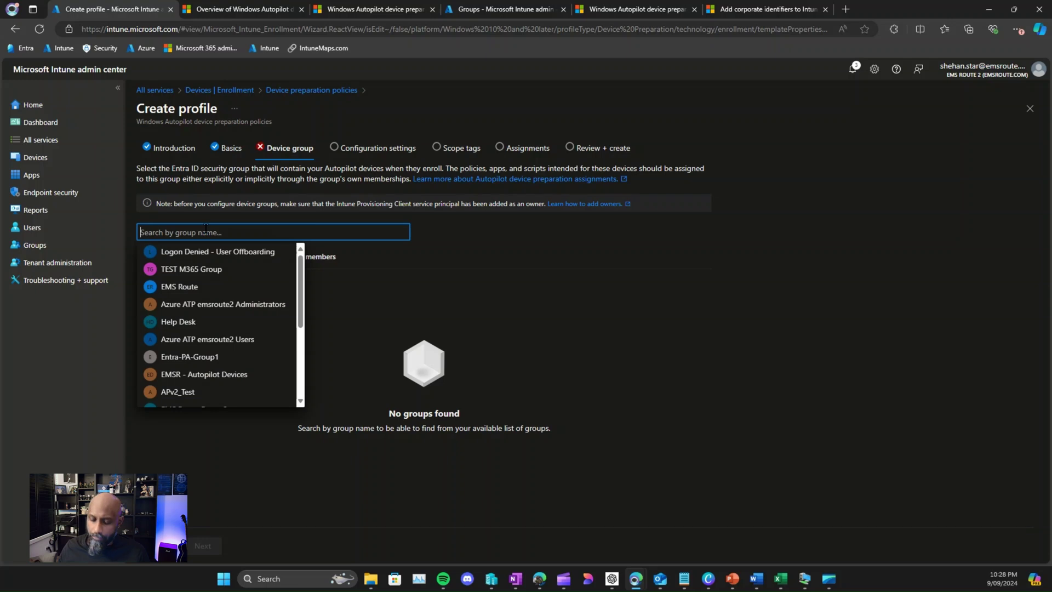
text(au)
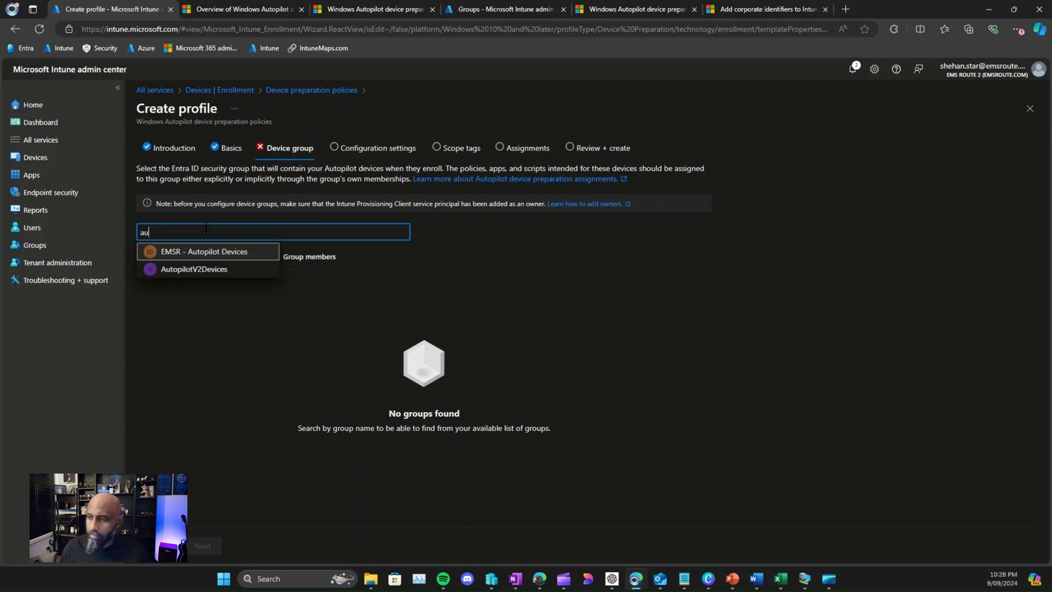
click(174, 275)
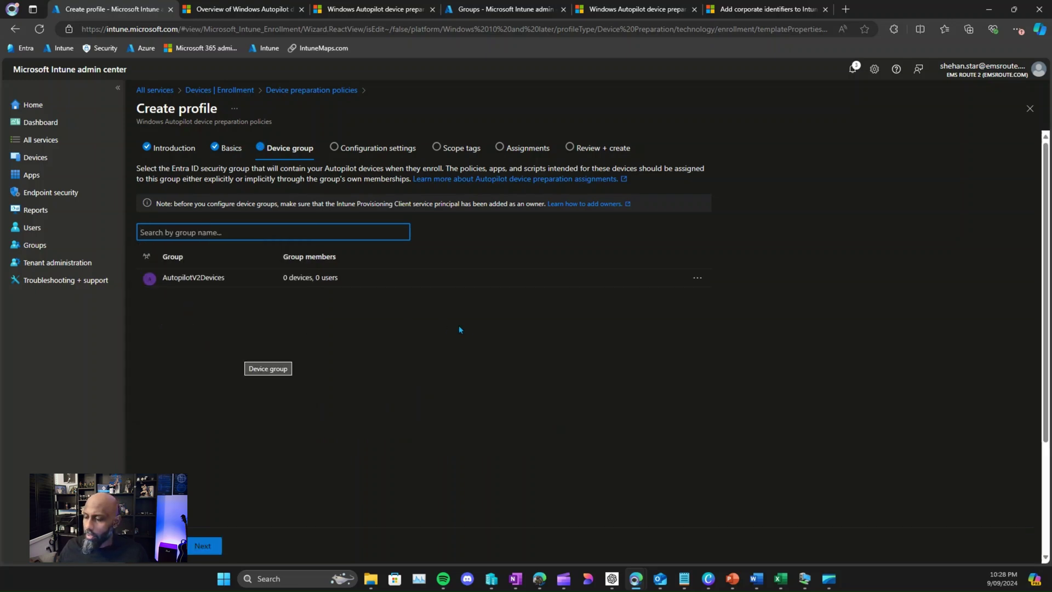
click(205, 546)
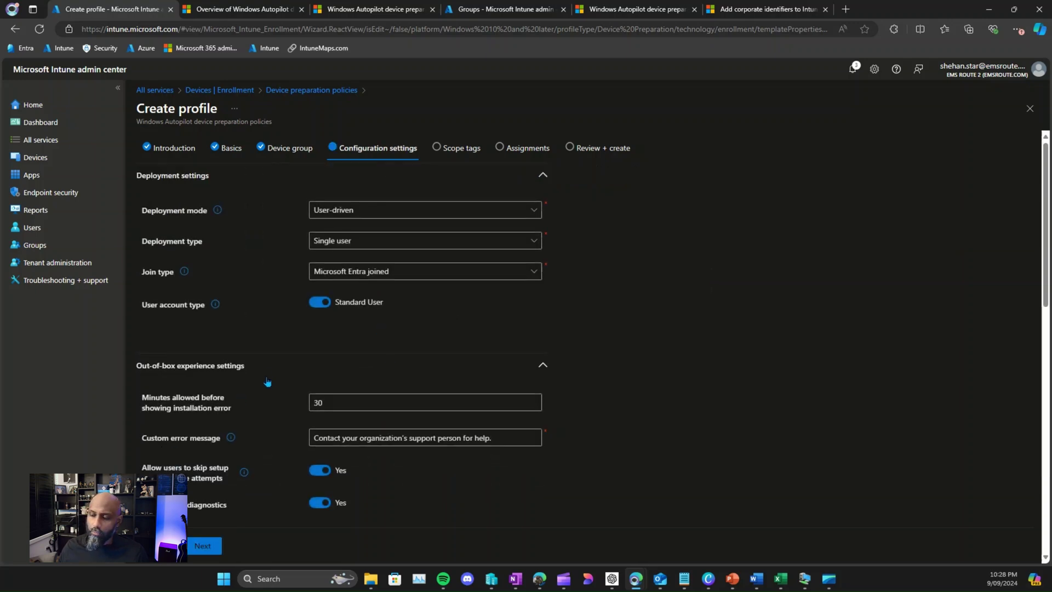
scroll(267, 383, down, 1)
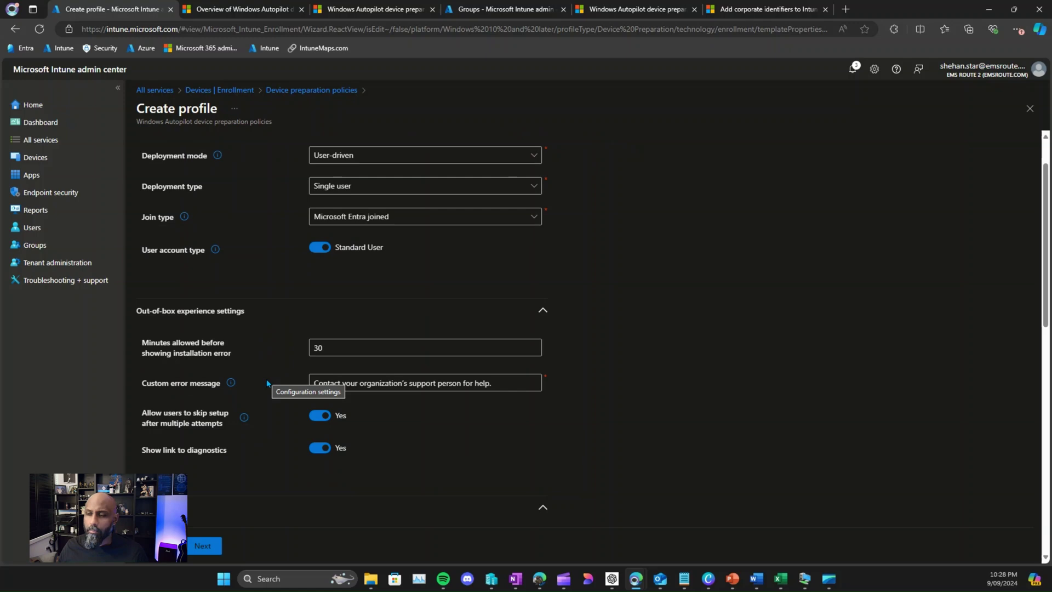
scroll(266, 381, up, 1)
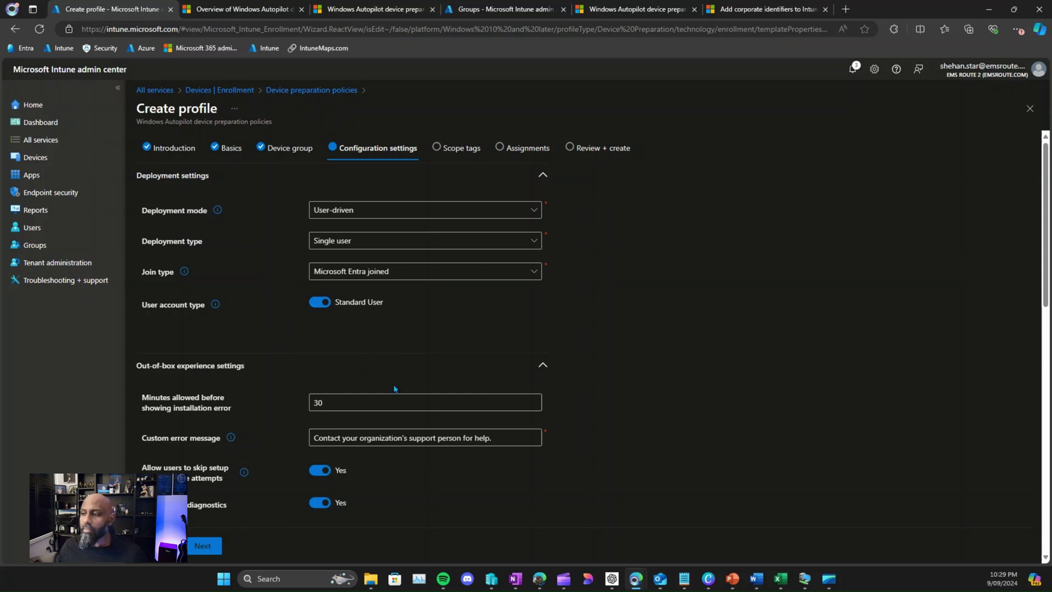
scroll(393, 386, down, 1)
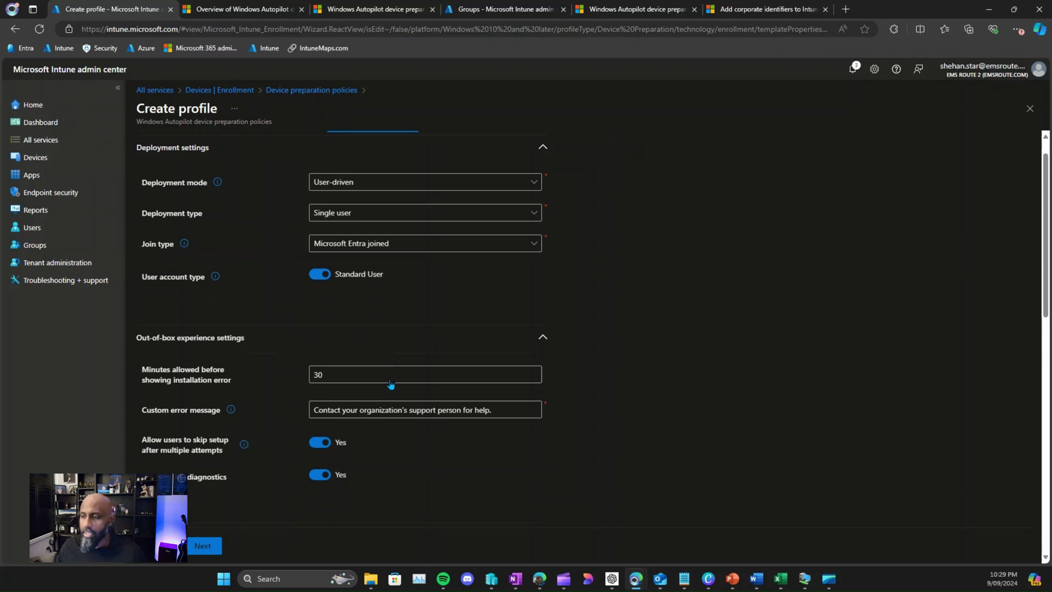
scroll(390, 377, up, 1)
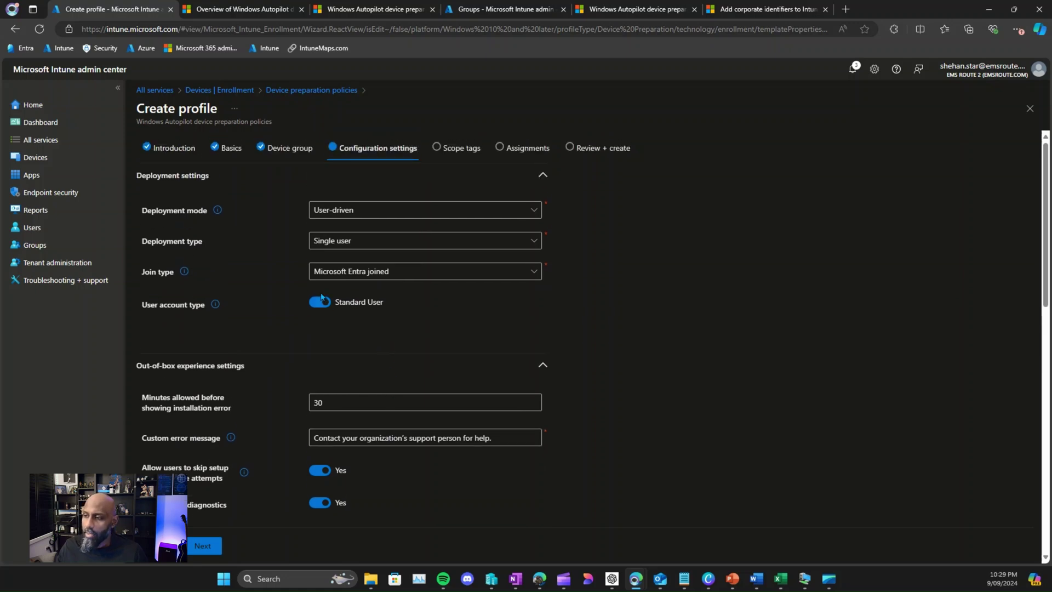
click(345, 214)
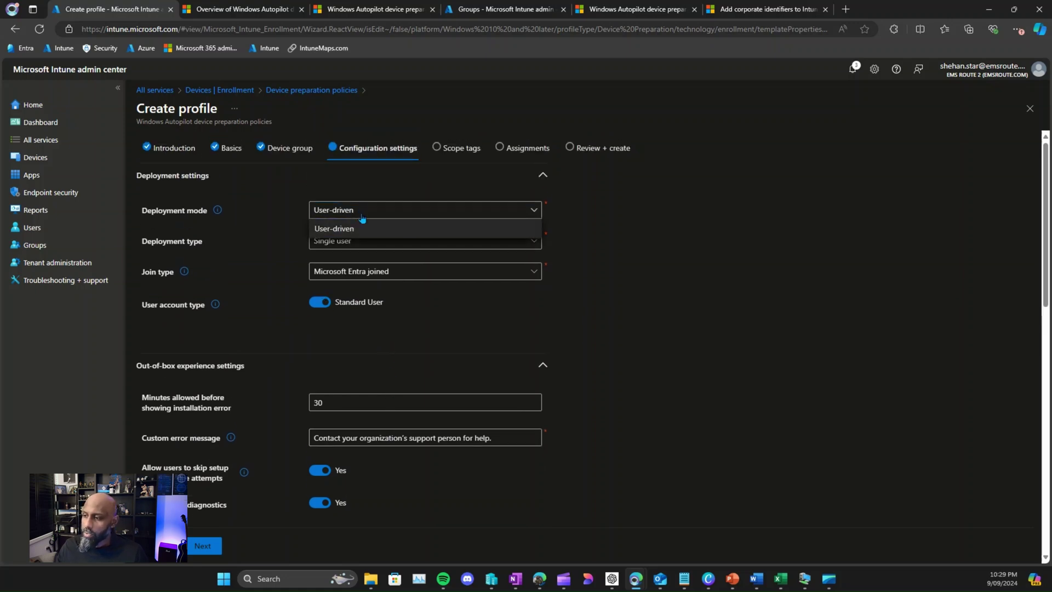
click(362, 217)
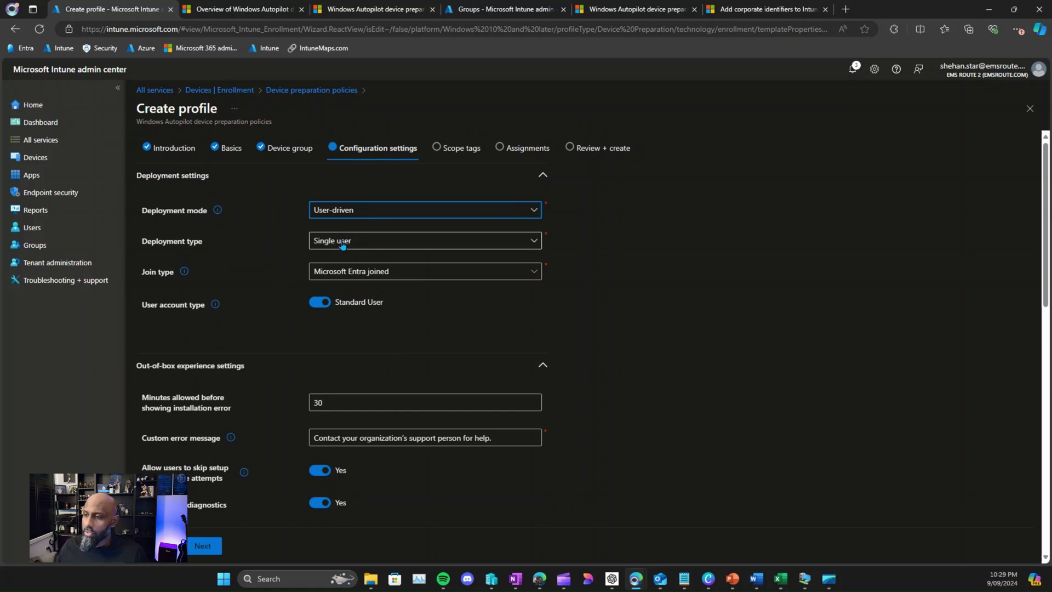
click(384, 271)
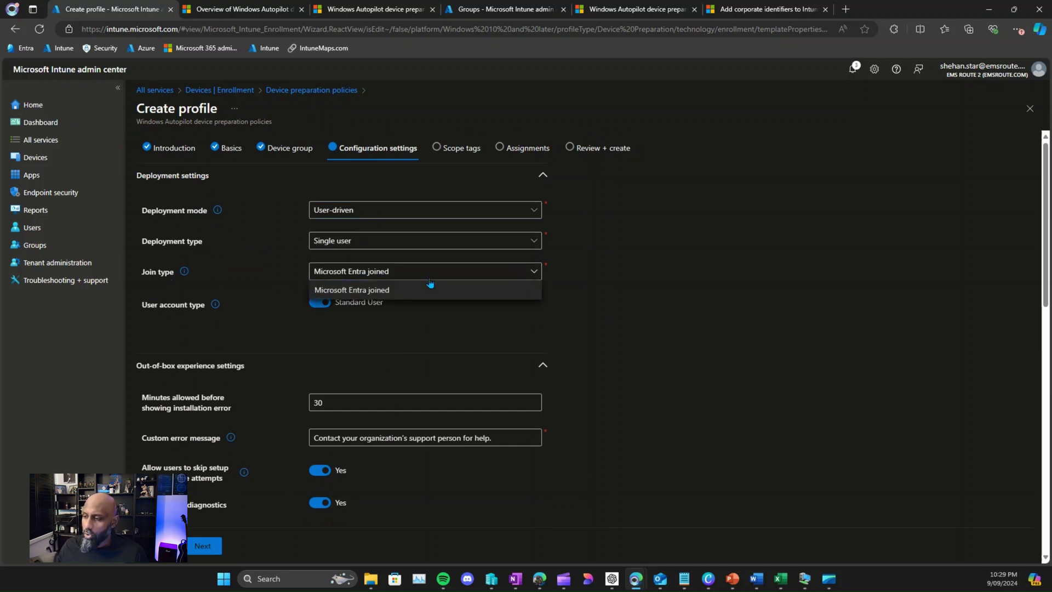
click(390, 293)
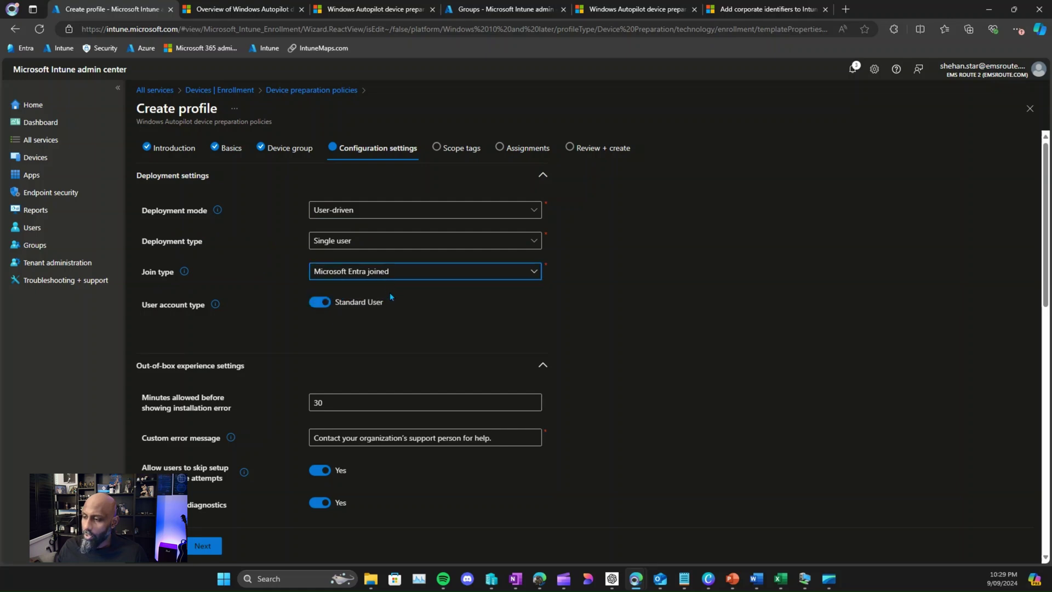
scroll(347, 304, down, 1)
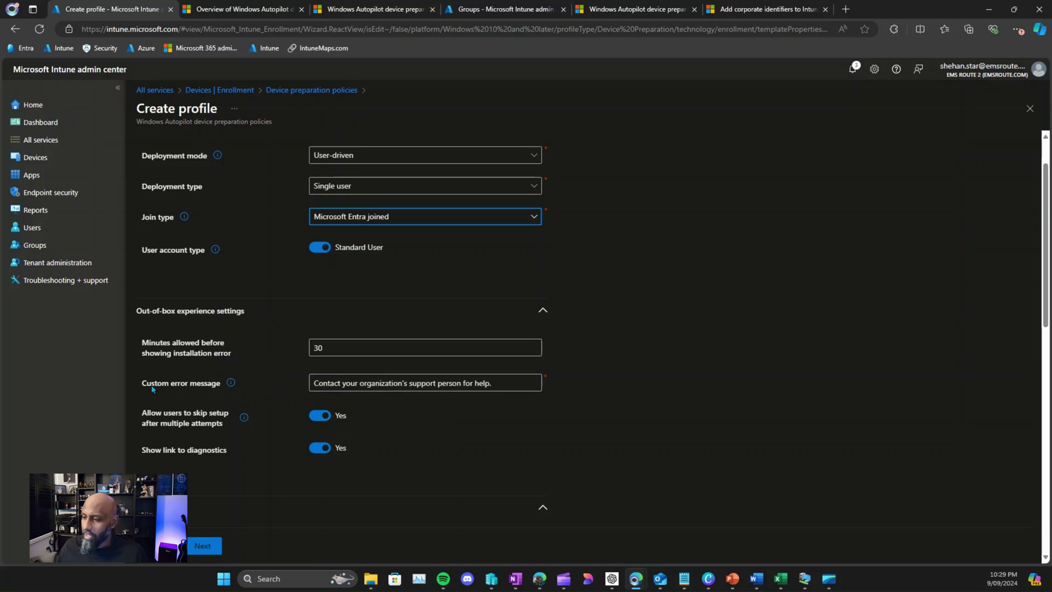
drag(153, 389, 207, 383)
click(496, 381)
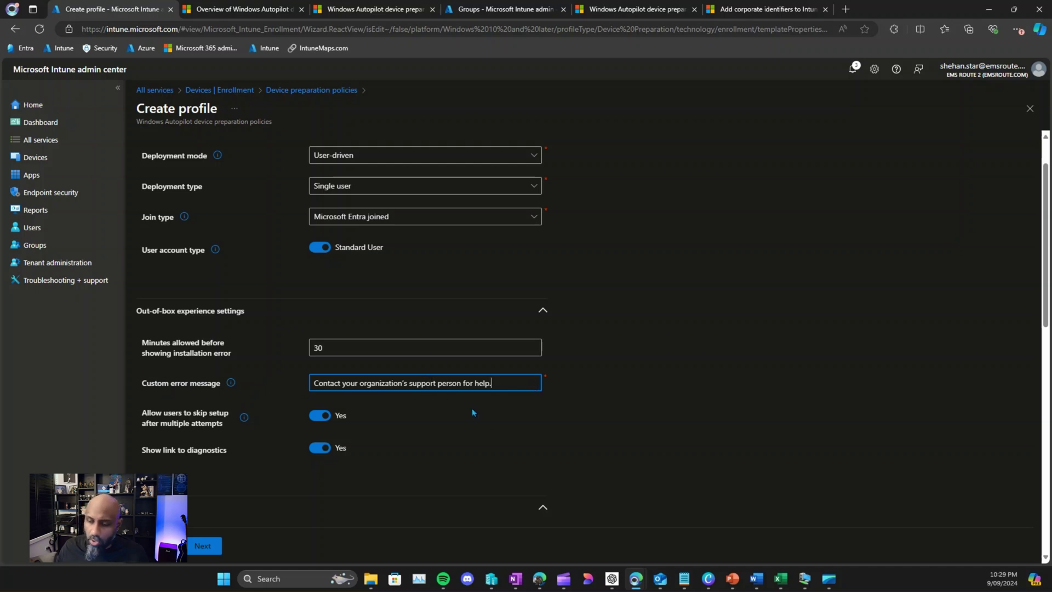
scroll(475, 411, down, 1)
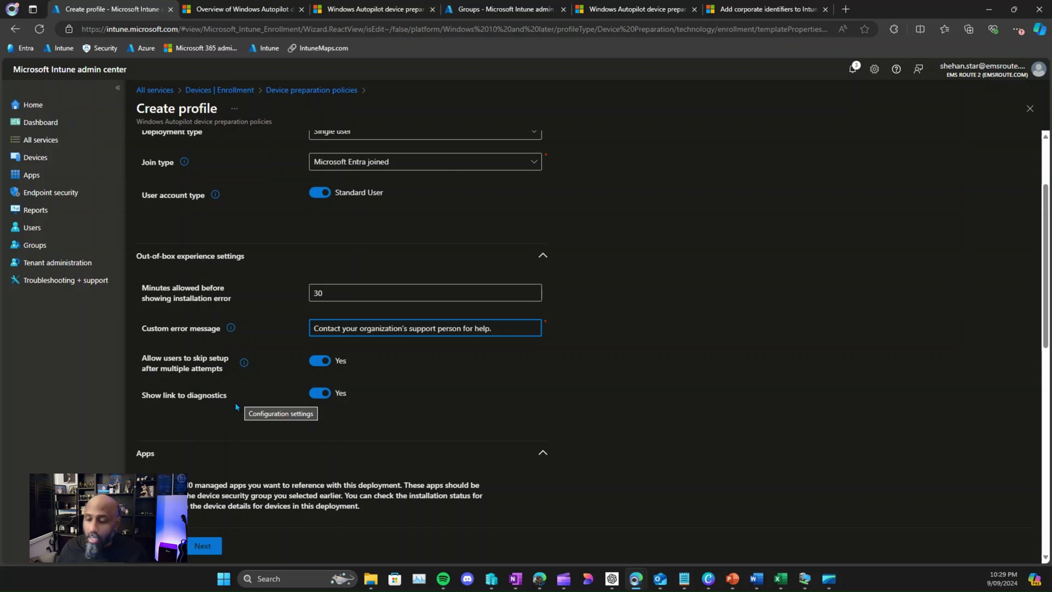
scroll(250, 400, down, 3)
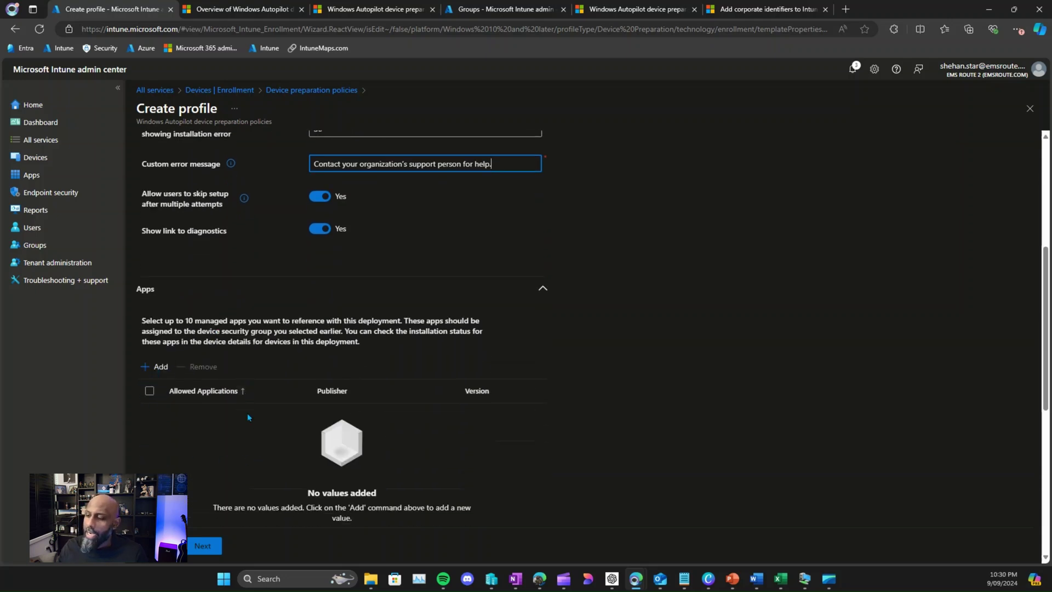
scroll(179, 403, down, 2)
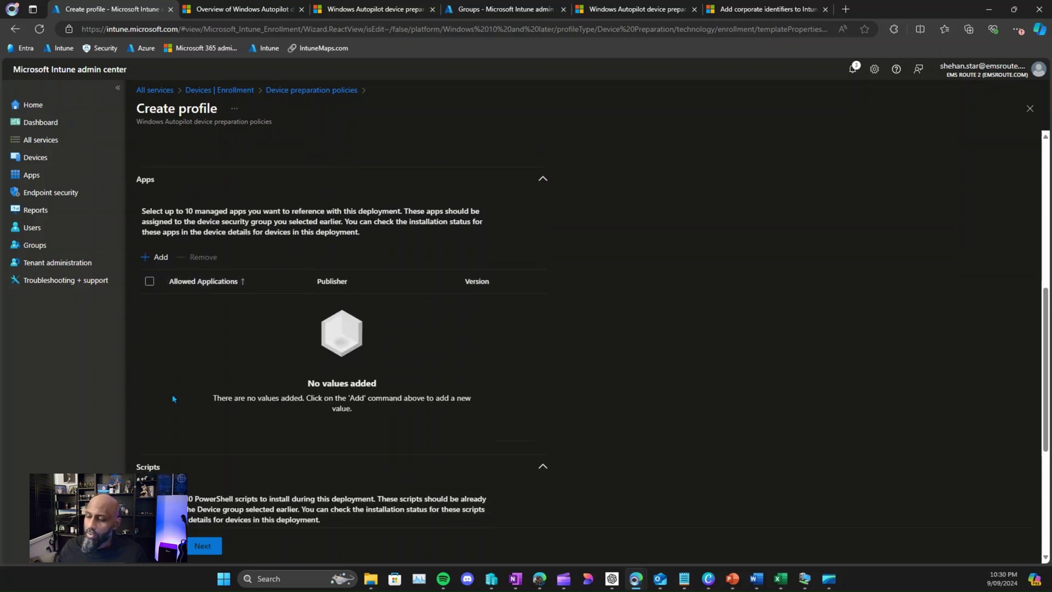
click(160, 261)
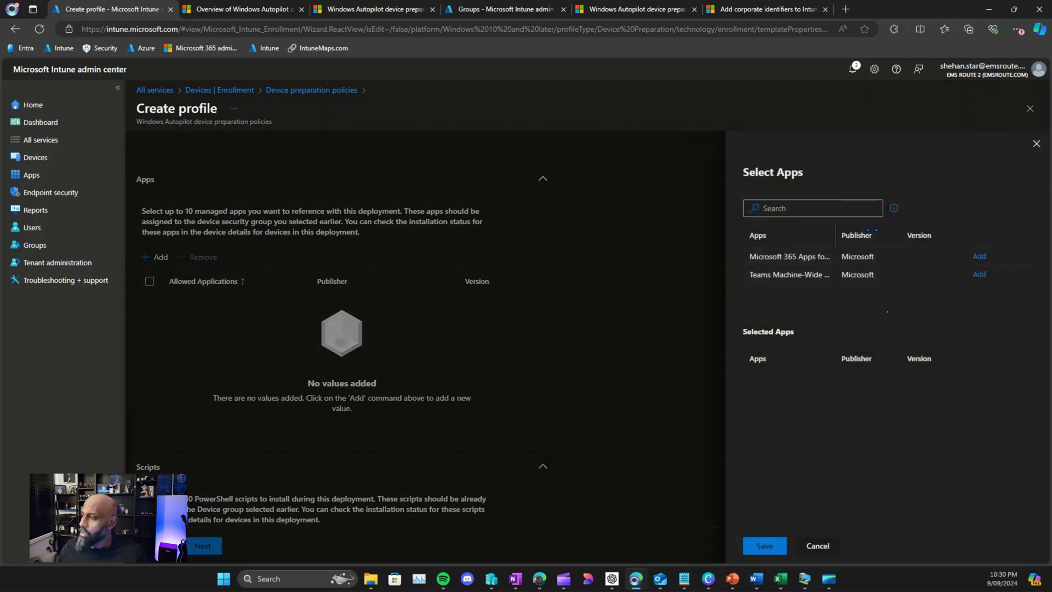
Step: Allow Microsoft 365 Apps for Windows 10 and later, closing the scripts picker with none chosen
click(979, 255)
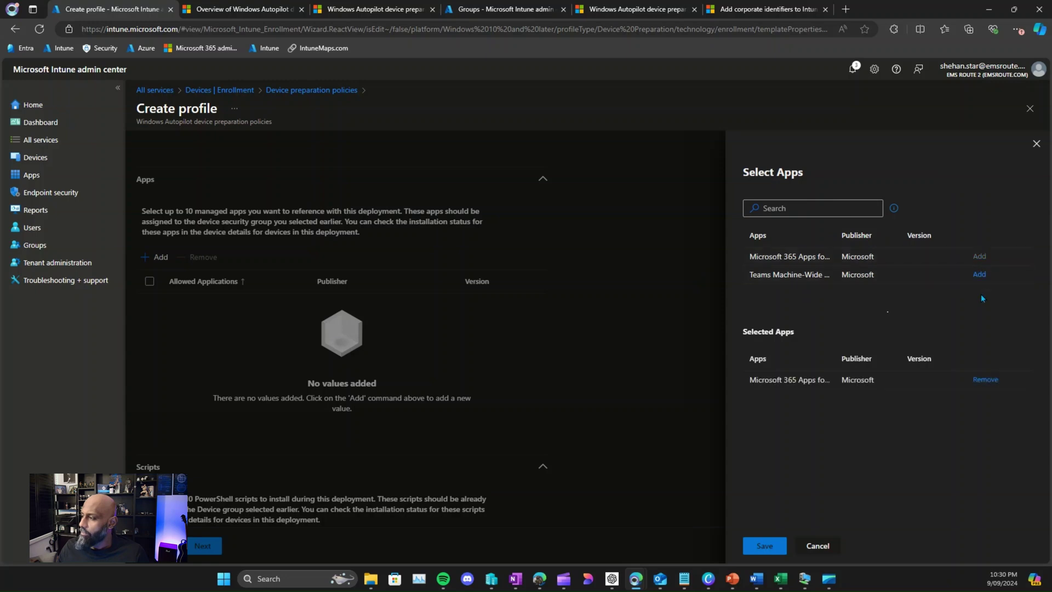
click(756, 545)
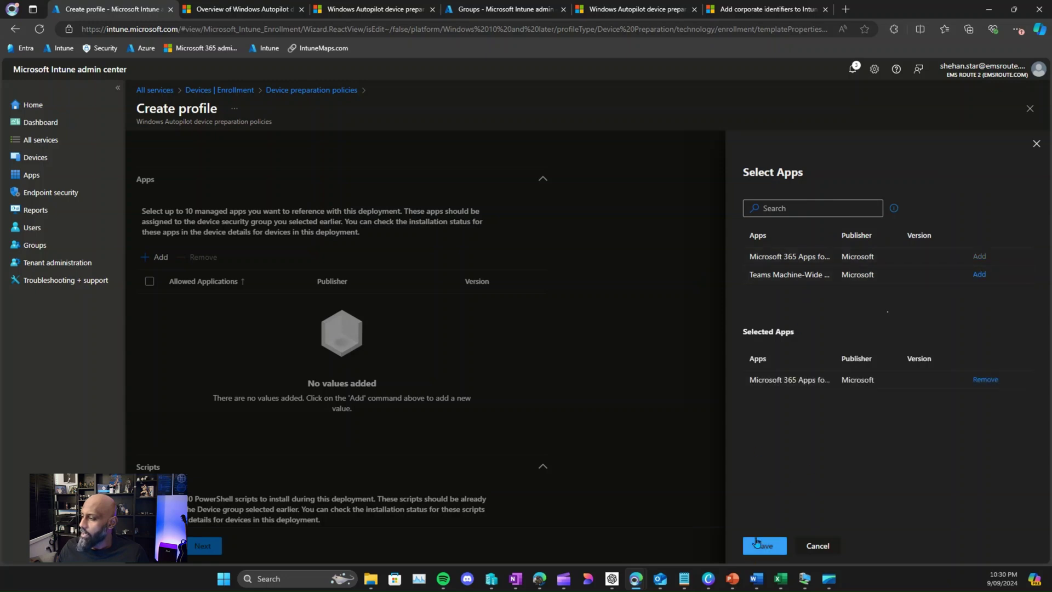
scroll(263, 390, down, 3)
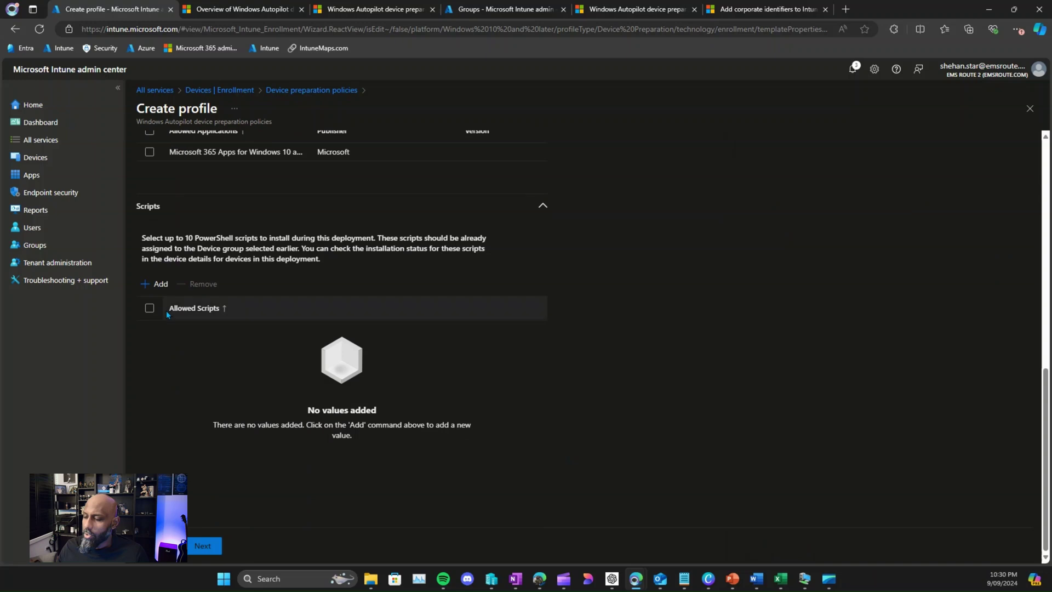
click(161, 284)
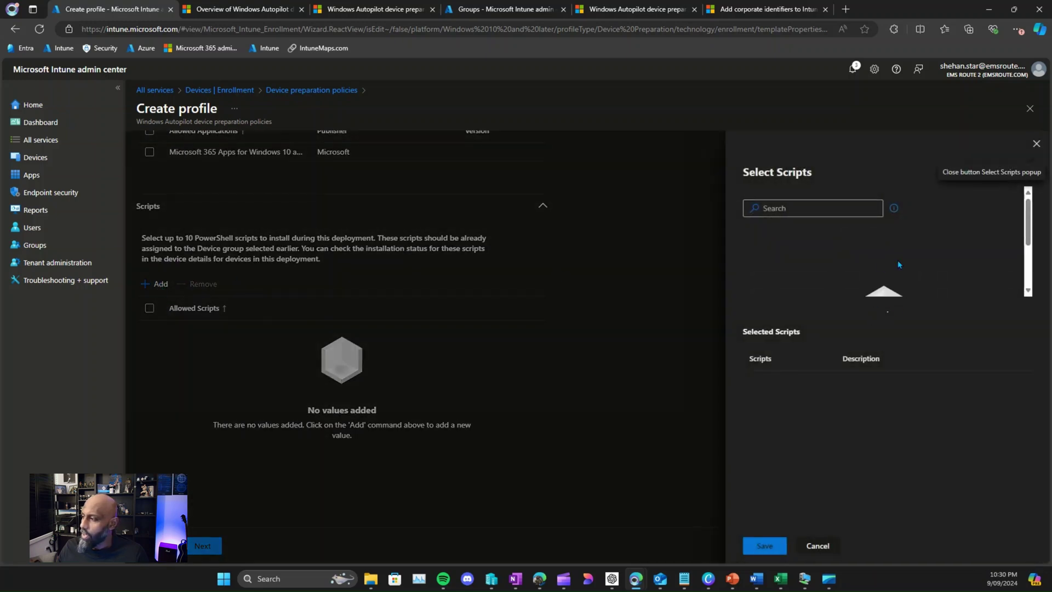
click(1036, 144)
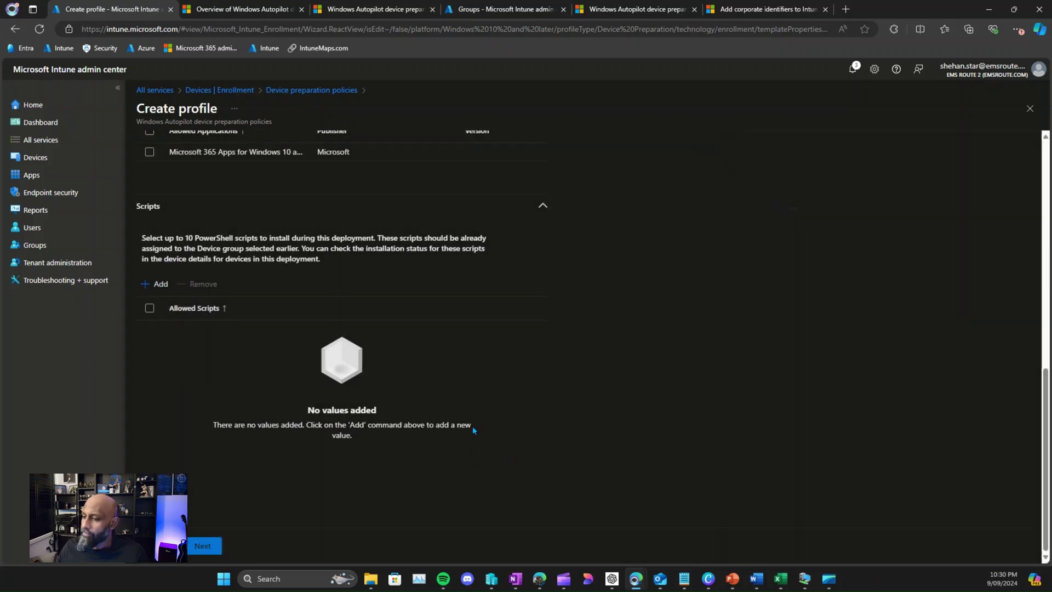
scroll(472, 426, up, 1)
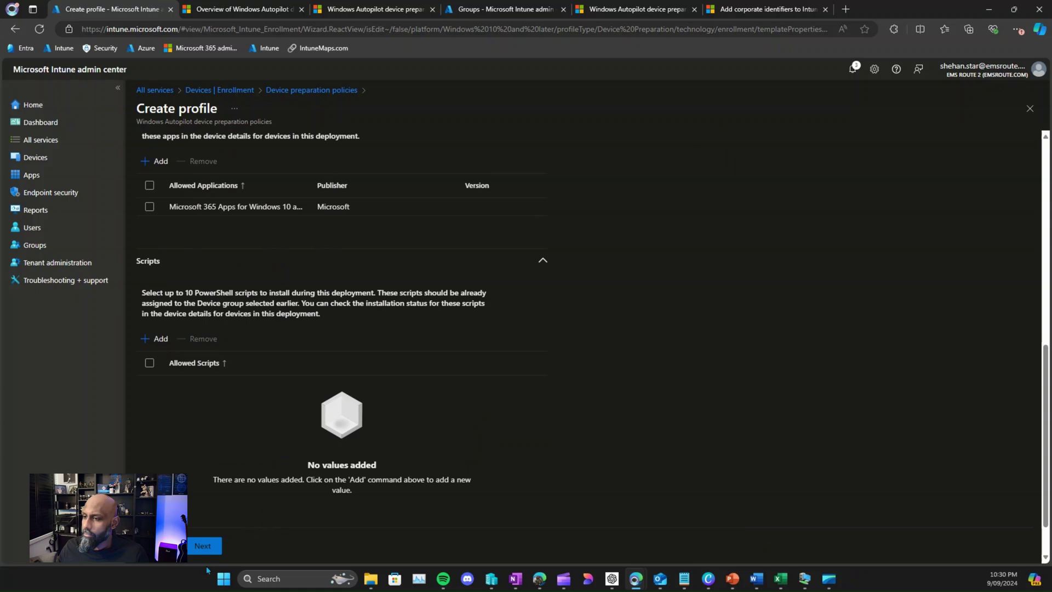
Step: Advance the device preparation profile through Scope tags to the empty Assignments step
click(207, 546)
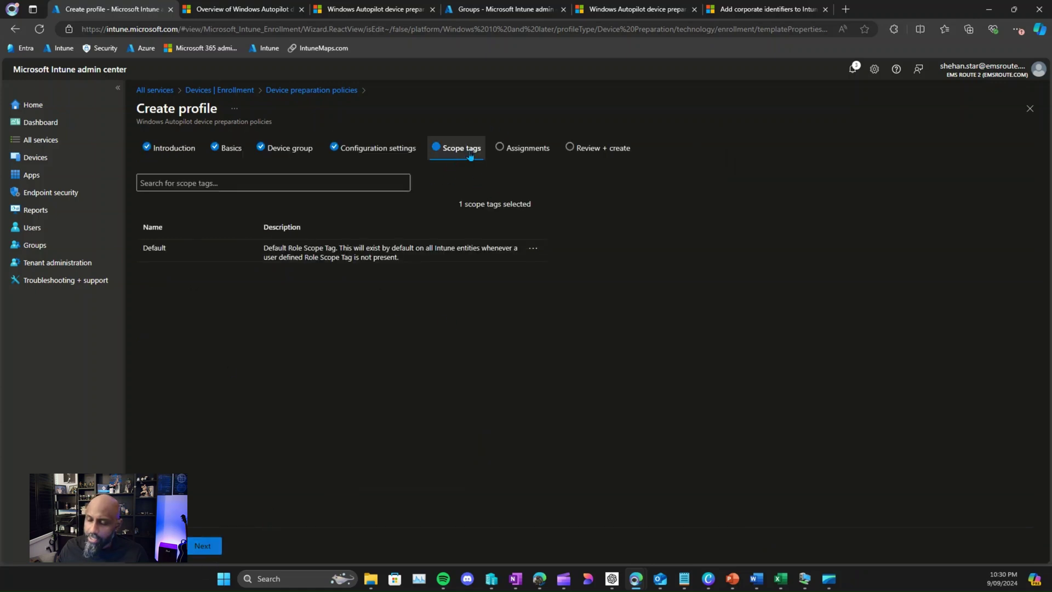
click(202, 545)
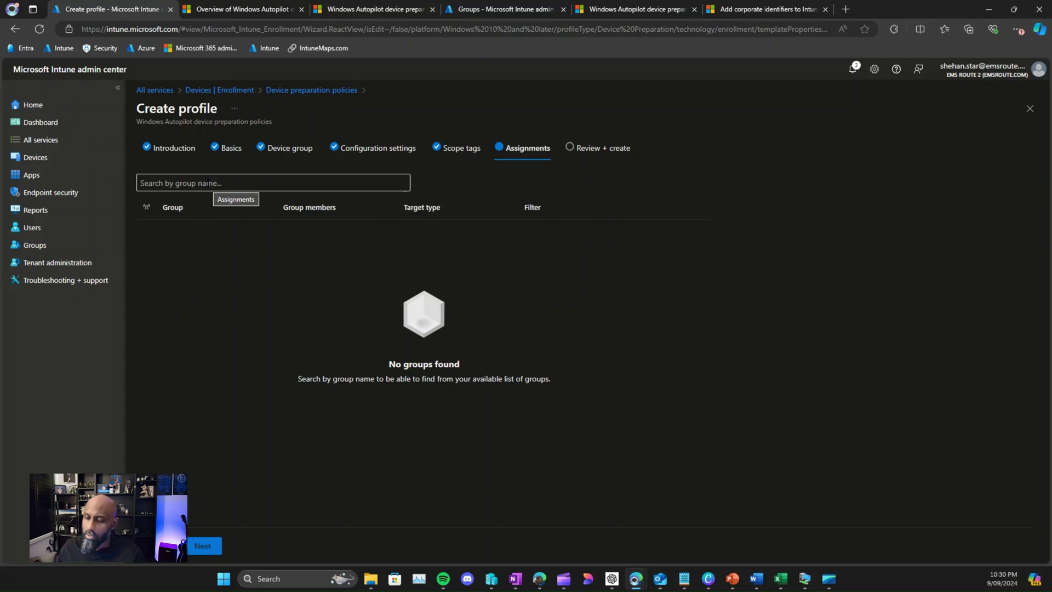
Step: Add the APv2_Test group, remove it again, and bring up the All groups page
click(208, 183)
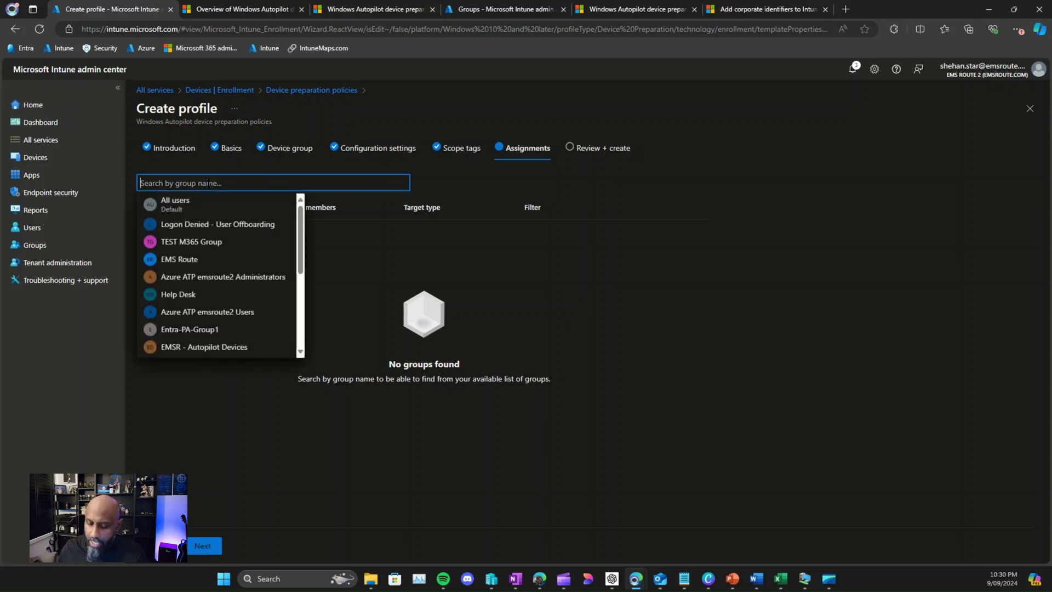
text(ap)
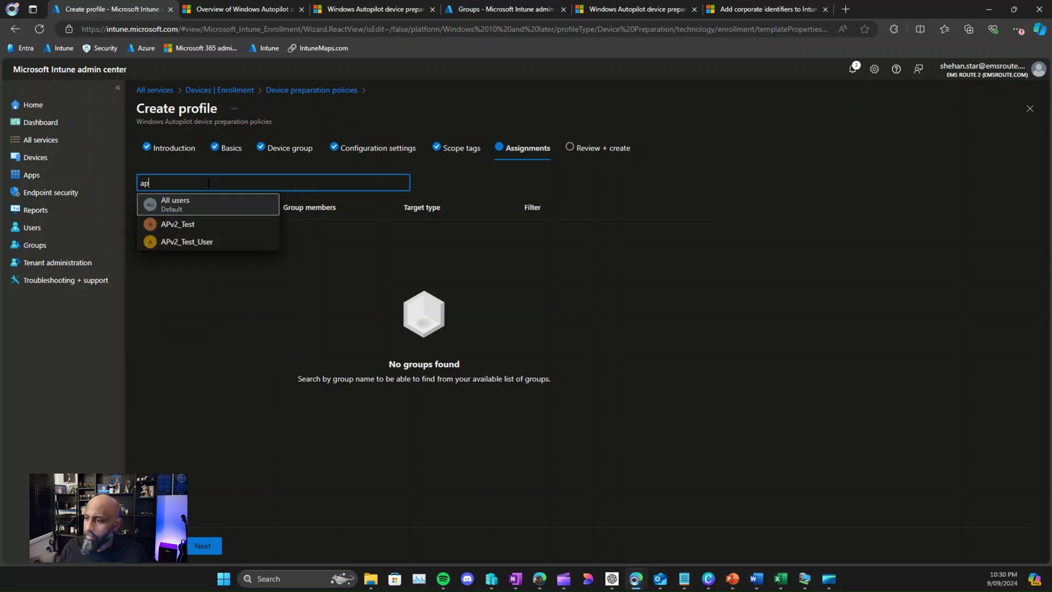
click(174, 230)
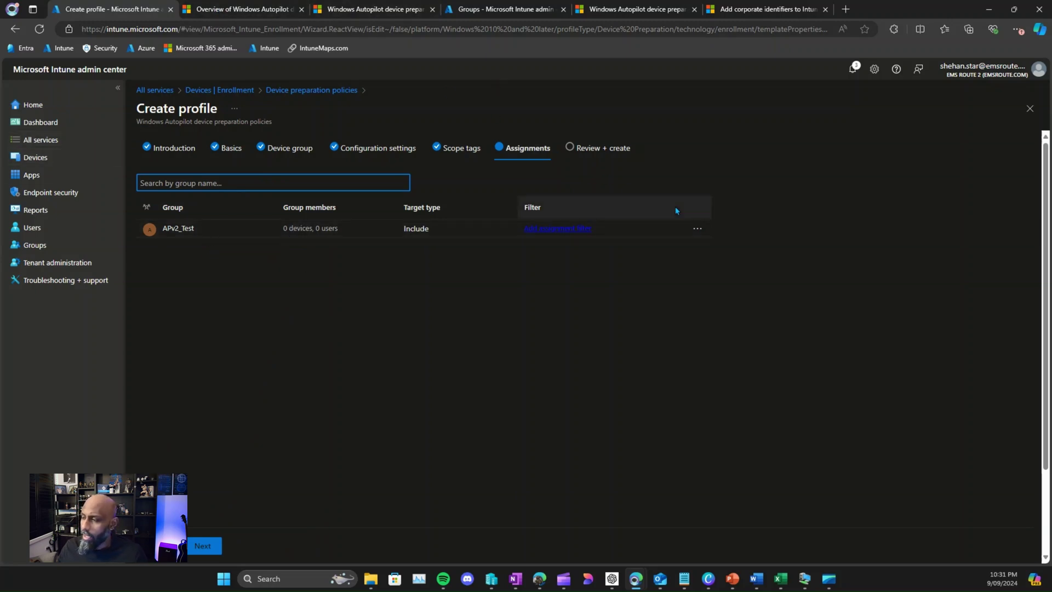
click(698, 229)
click(711, 245)
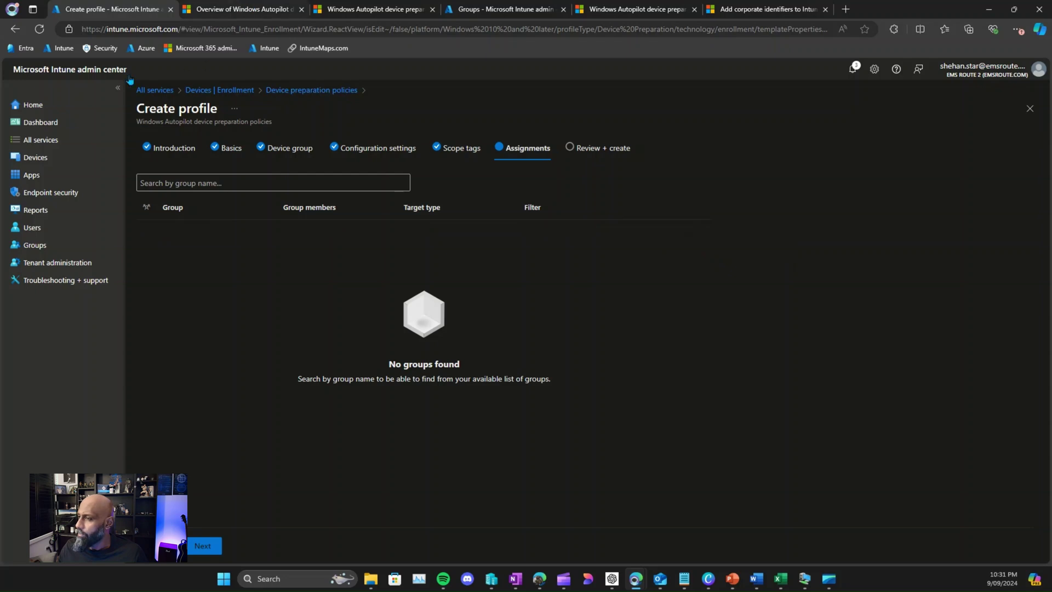
drag(466, 9, 230, 8)
Step: Start a new security group named Demo-APV2-Users
click(442, 141)
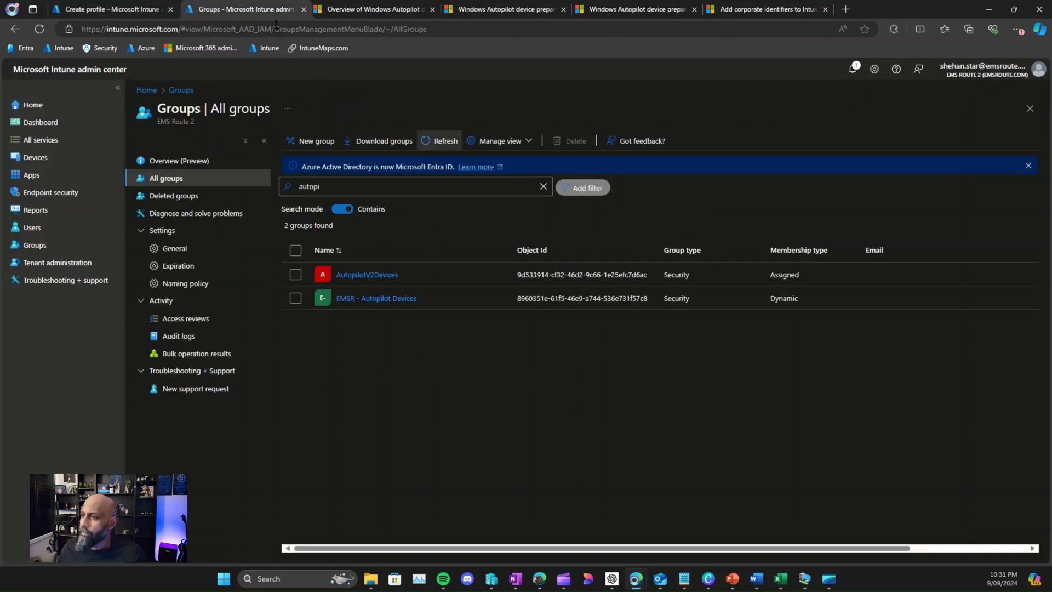
click(310, 141)
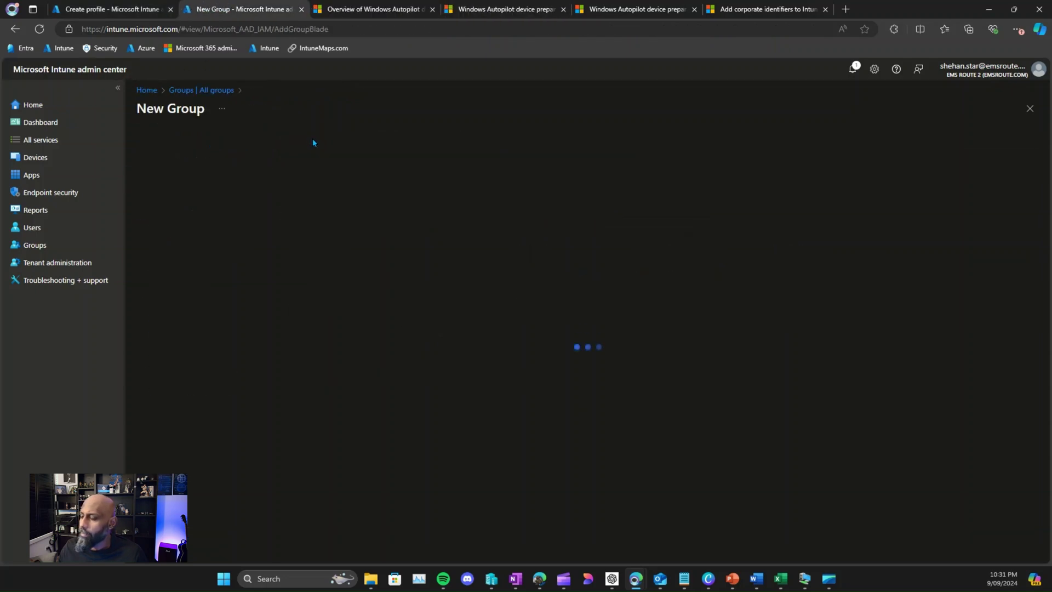
click(185, 213)
text(D)
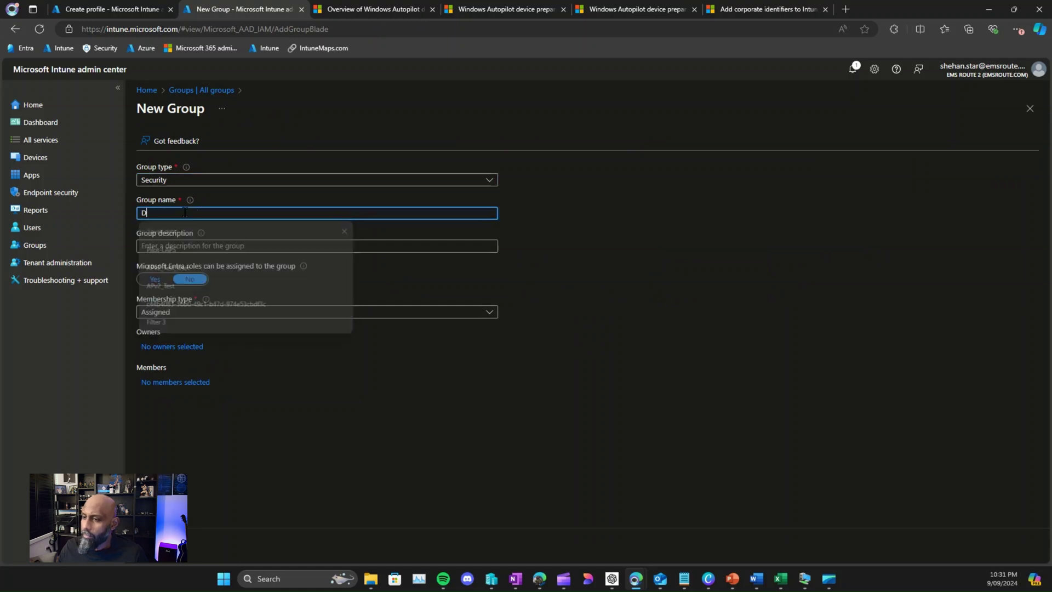
text(emo-AP)
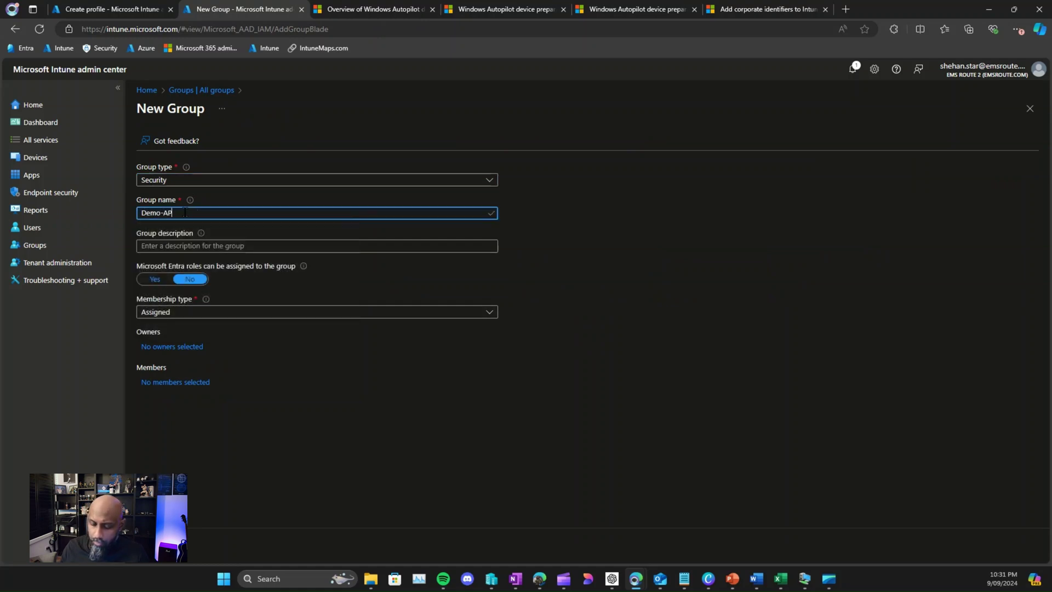
text(V2-Users)
key(ctrl+a)
key(ctrl+c)
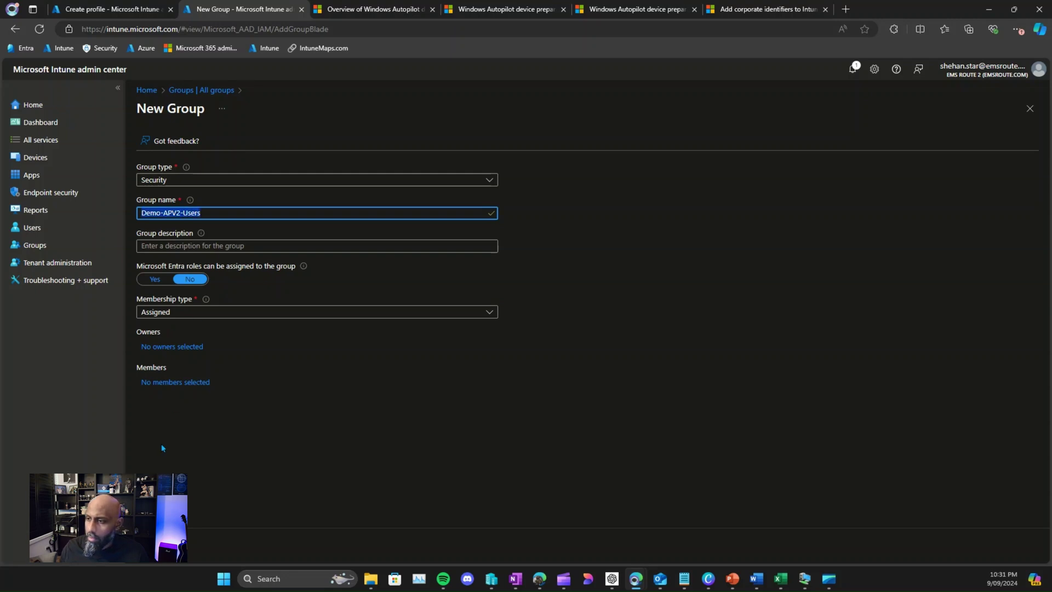
Step: Add one directory user as the group's member and create the group
click(155, 384)
click(620, 179)
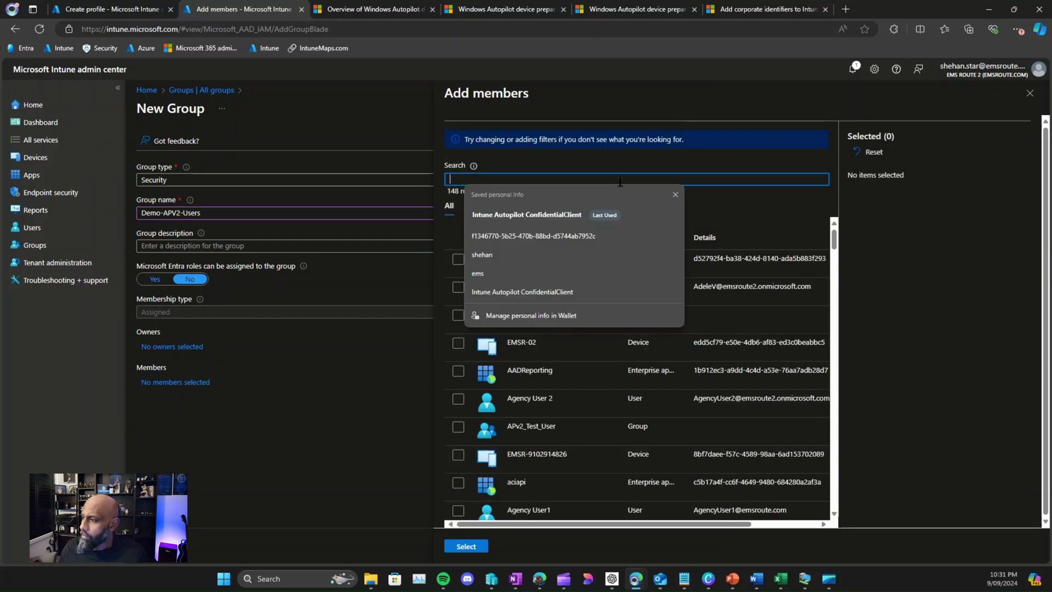
text(shehan)
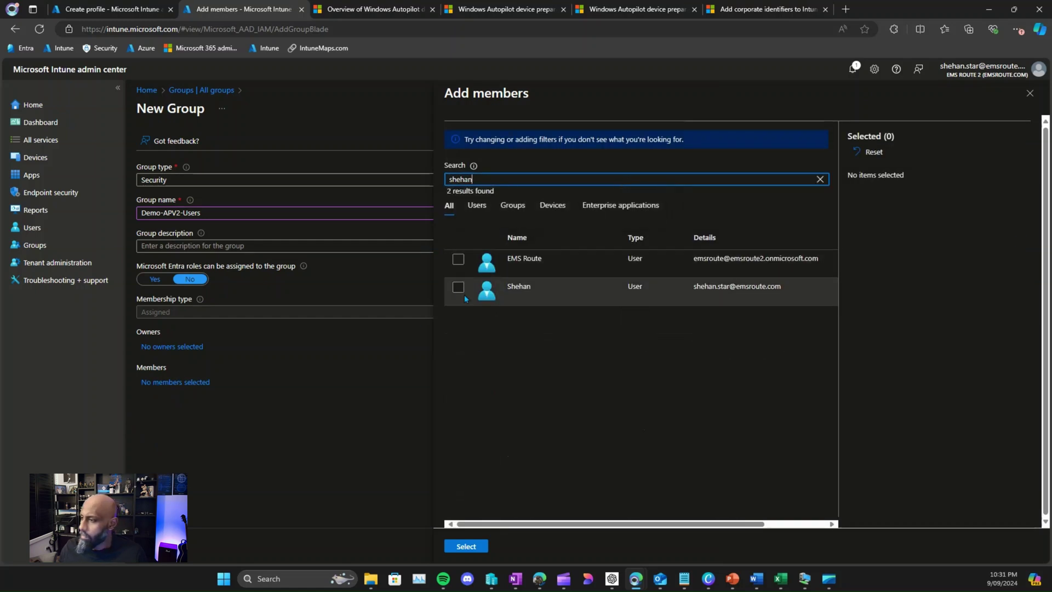
click(458, 288)
click(465, 546)
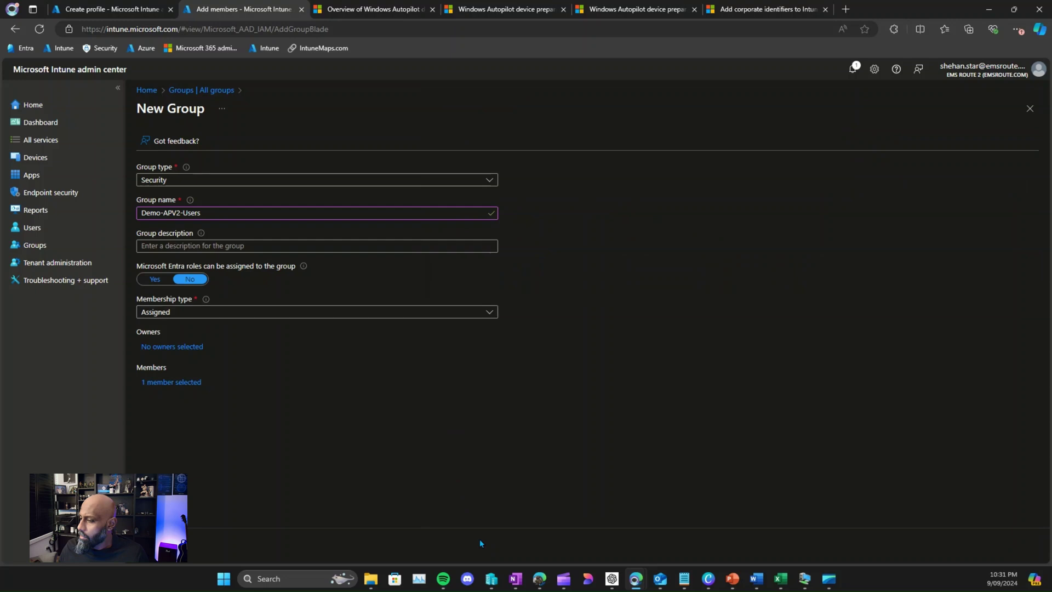
click(151, 545)
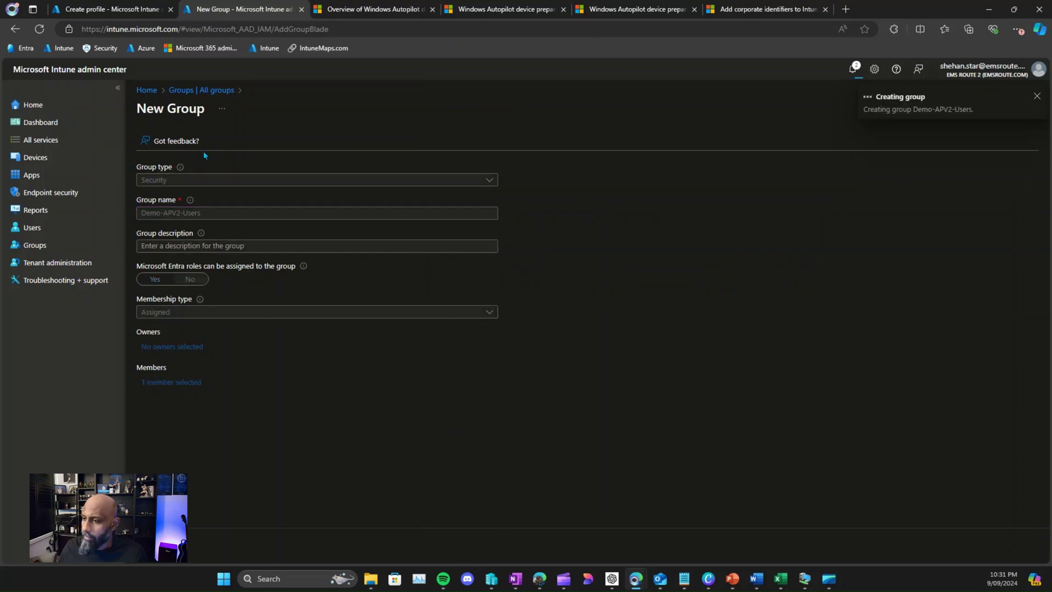
click(123, 9)
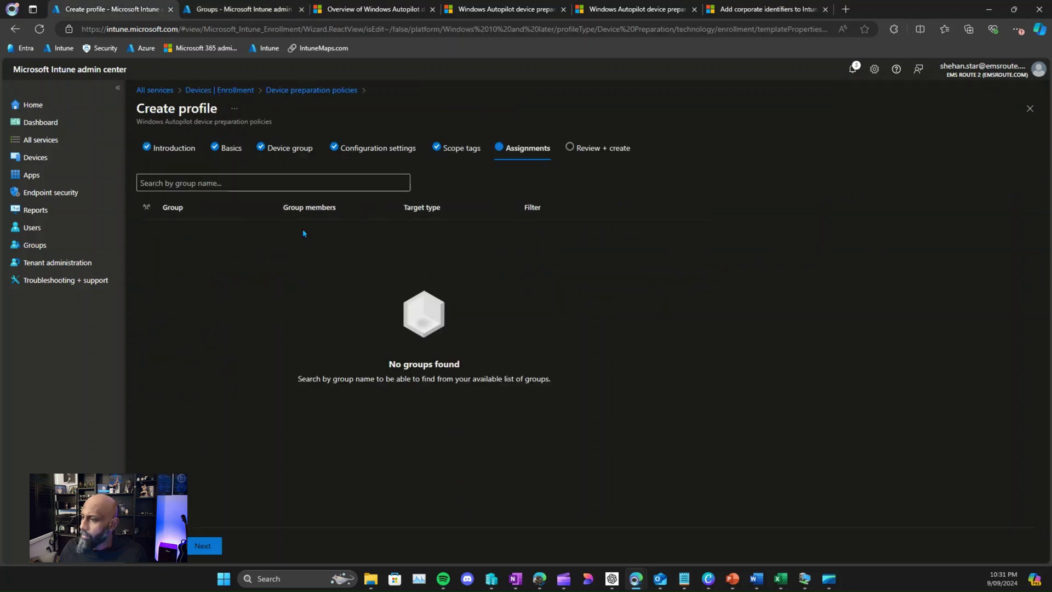
Step: Include Demo-APV2-Users in the profile's assignments and continue to Review + create
click(295, 183)
key(ctrl+v)
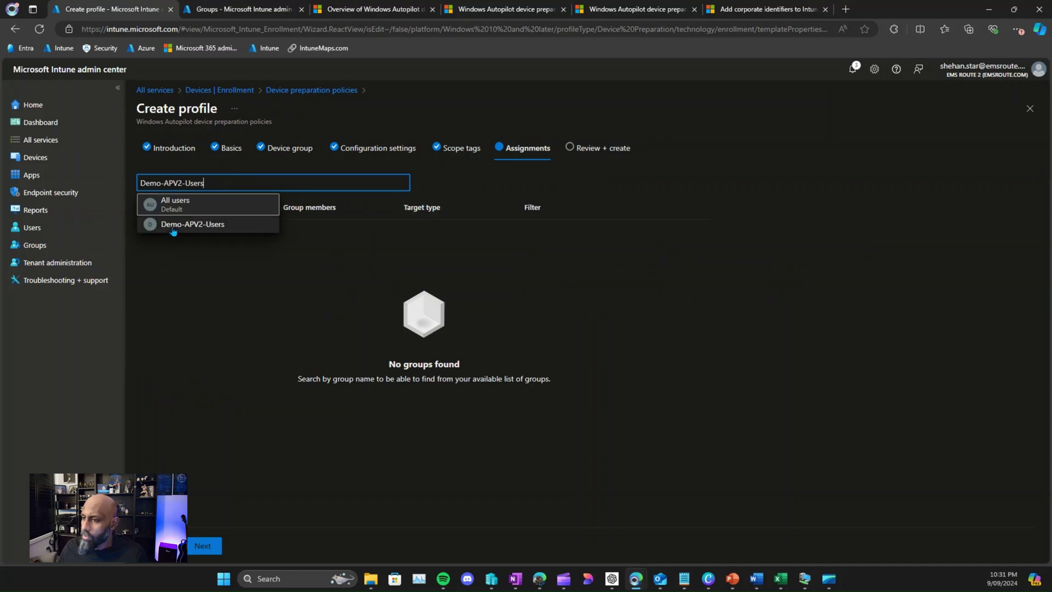
click(173, 226)
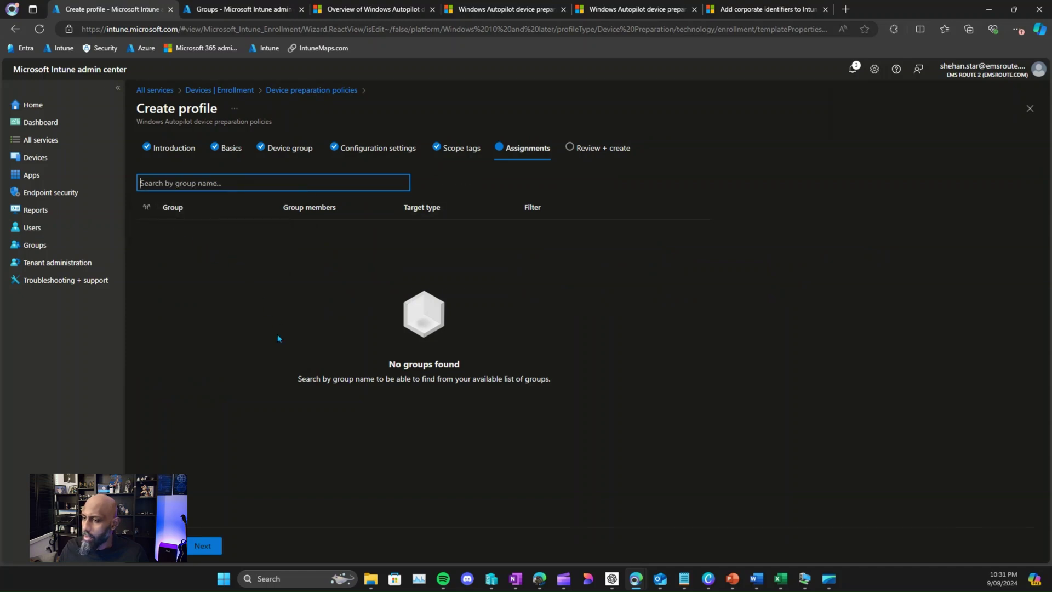
click(211, 184)
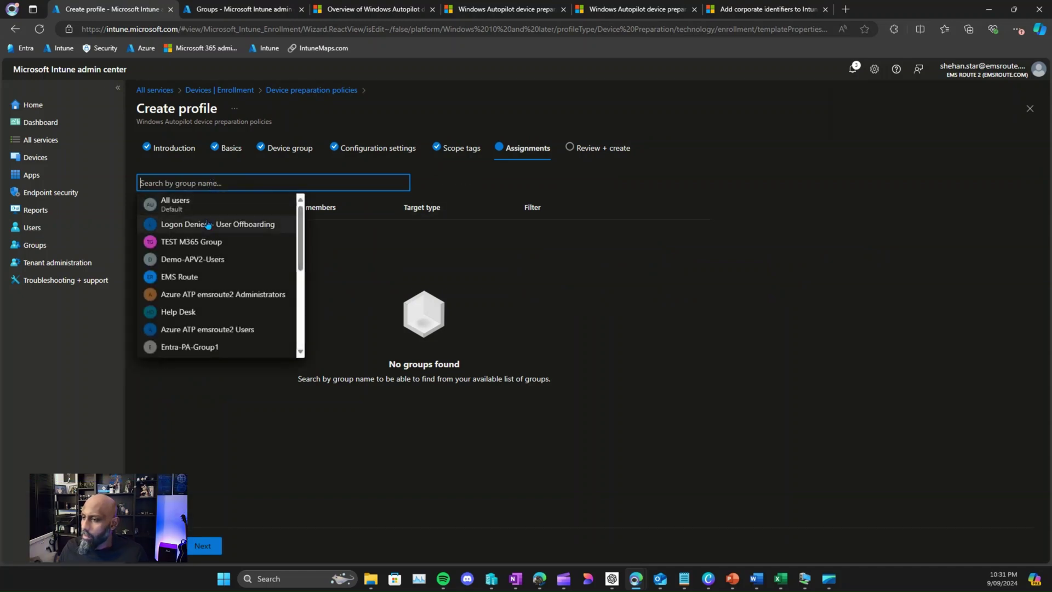
key(ctrl+v)
click(191, 226)
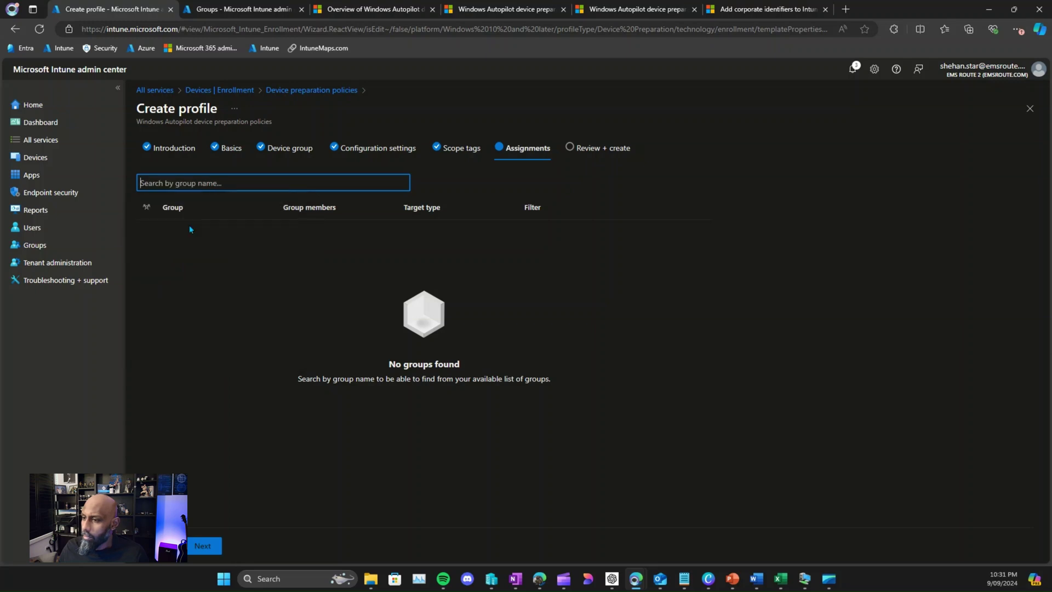
click(163, 546)
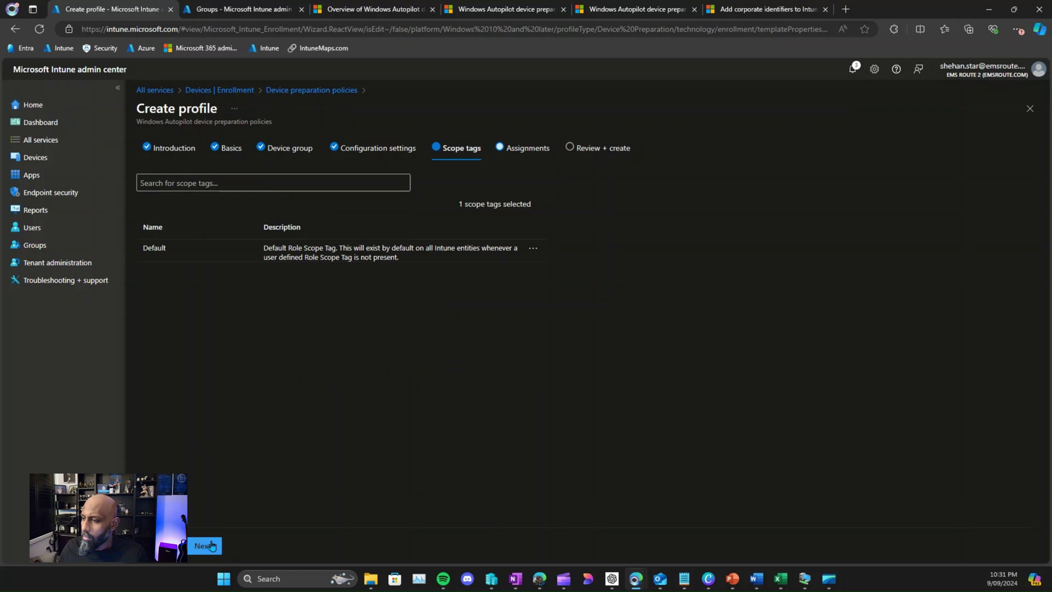
click(211, 545)
click(181, 182)
key(ctrl+v)
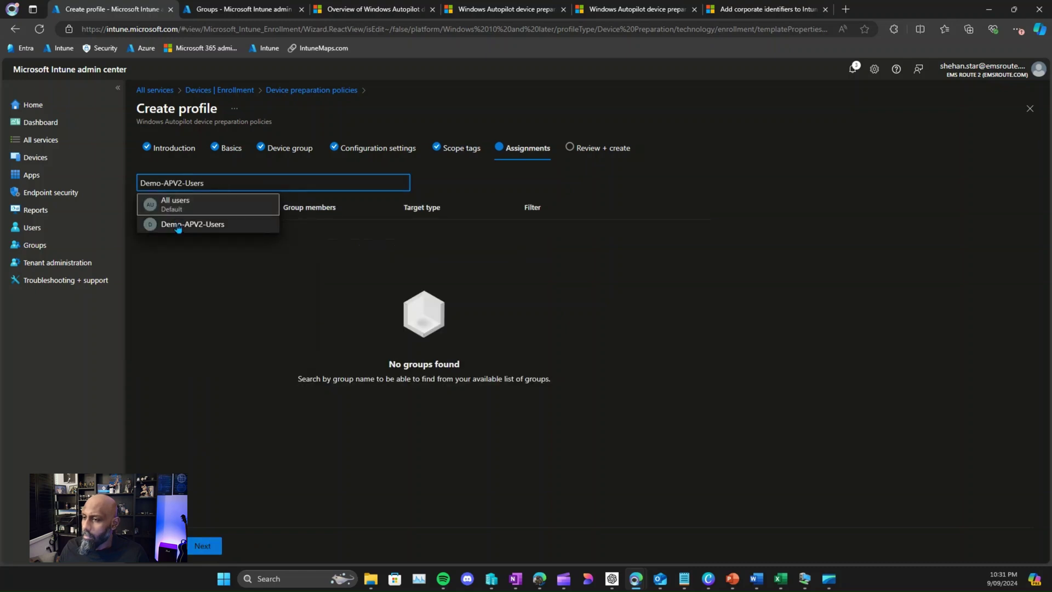
click(178, 226)
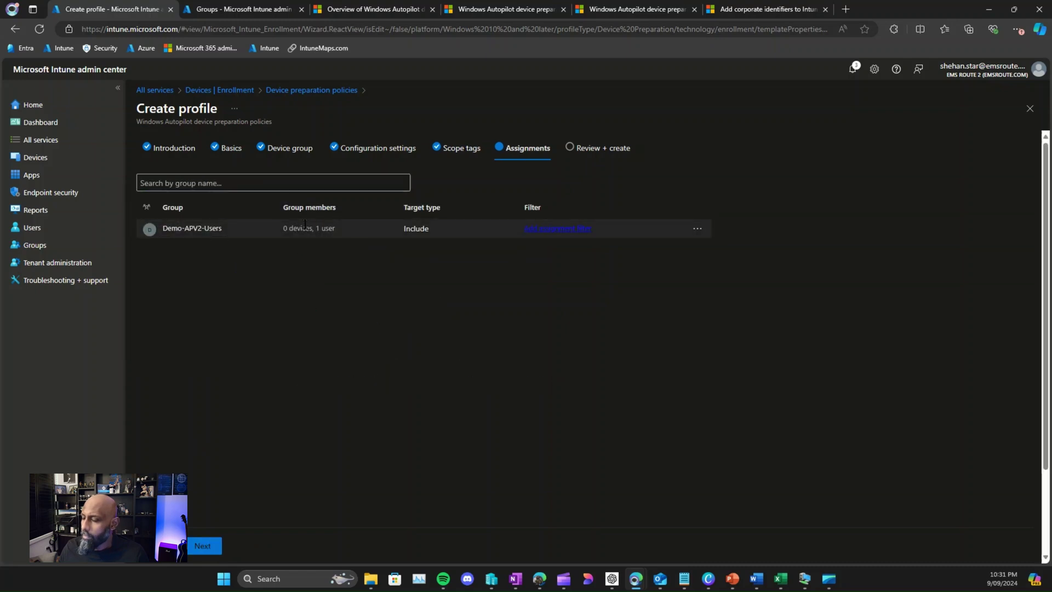
click(202, 546)
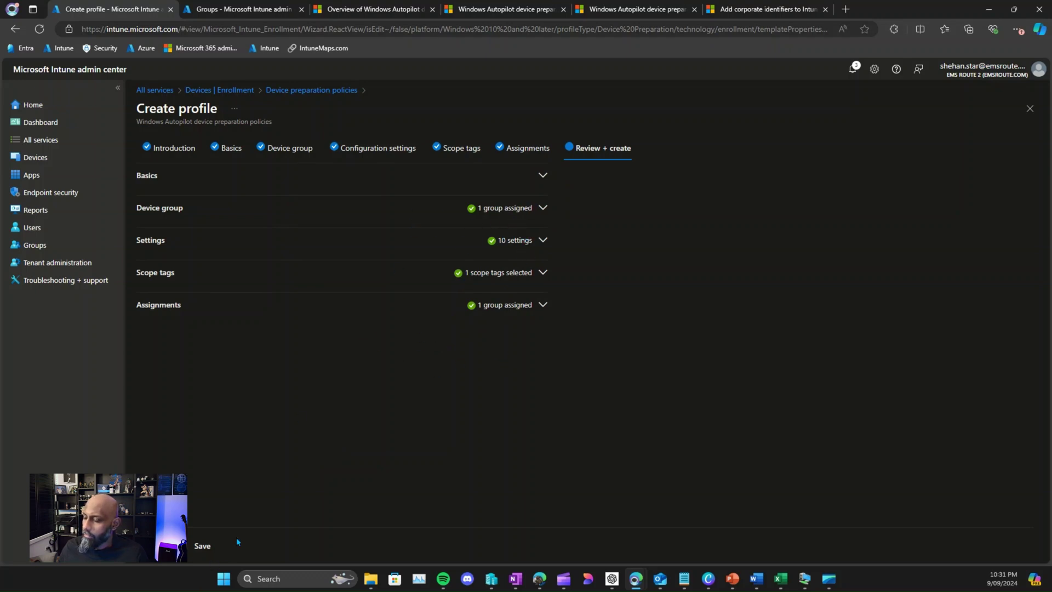
Step: Save the Autopilot V2 - Demo device preparation policy from Review + create
click(206, 542)
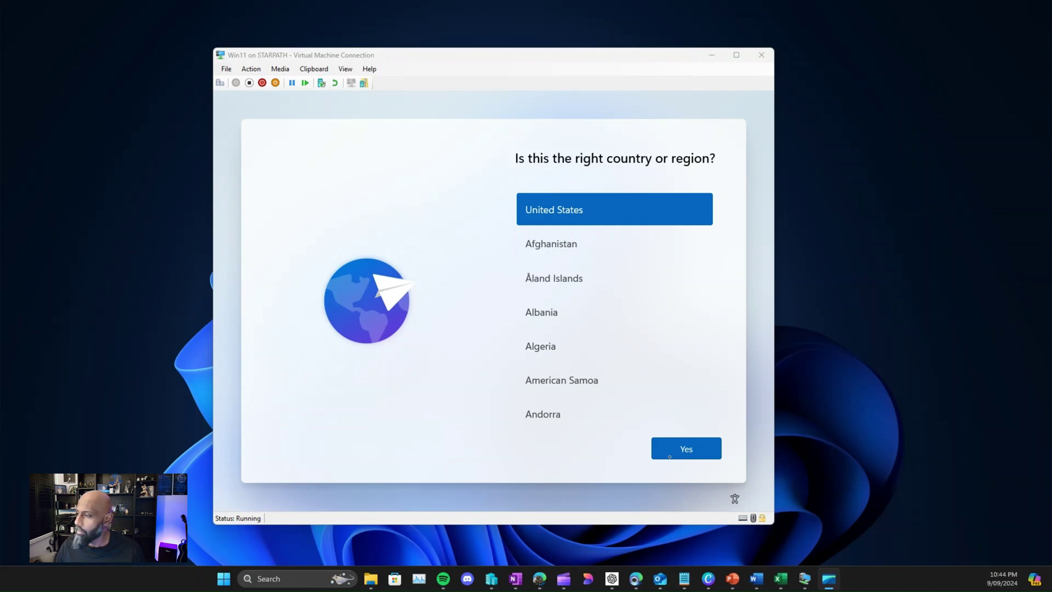
Step: Choose Australia as the VM's region, accept the US keyboard, and skip a second layout
click(463, 412)
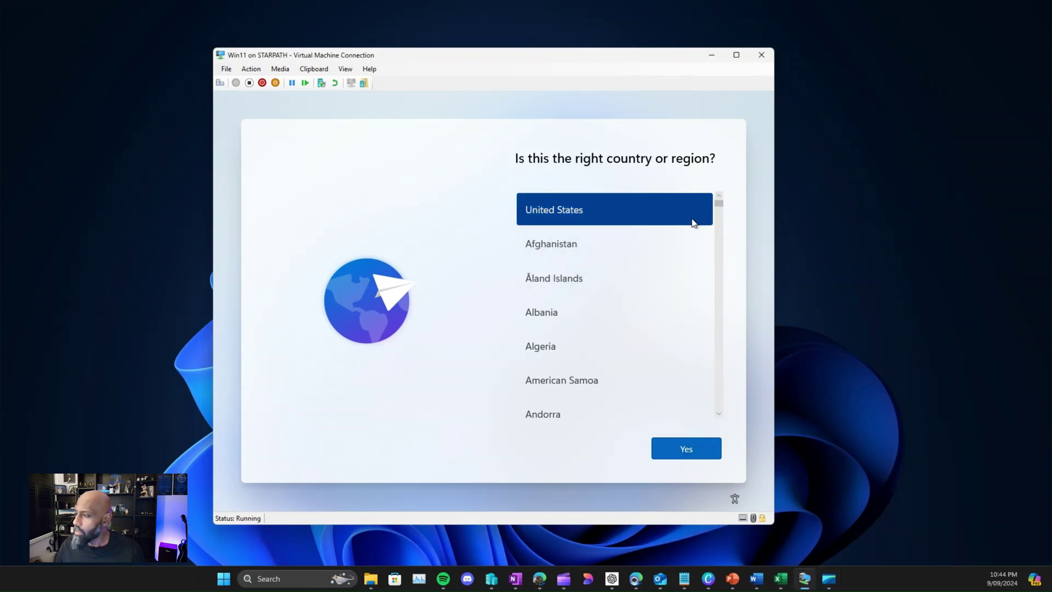
scroll(581, 347, down, 3)
scroll(574, 367, down, 4)
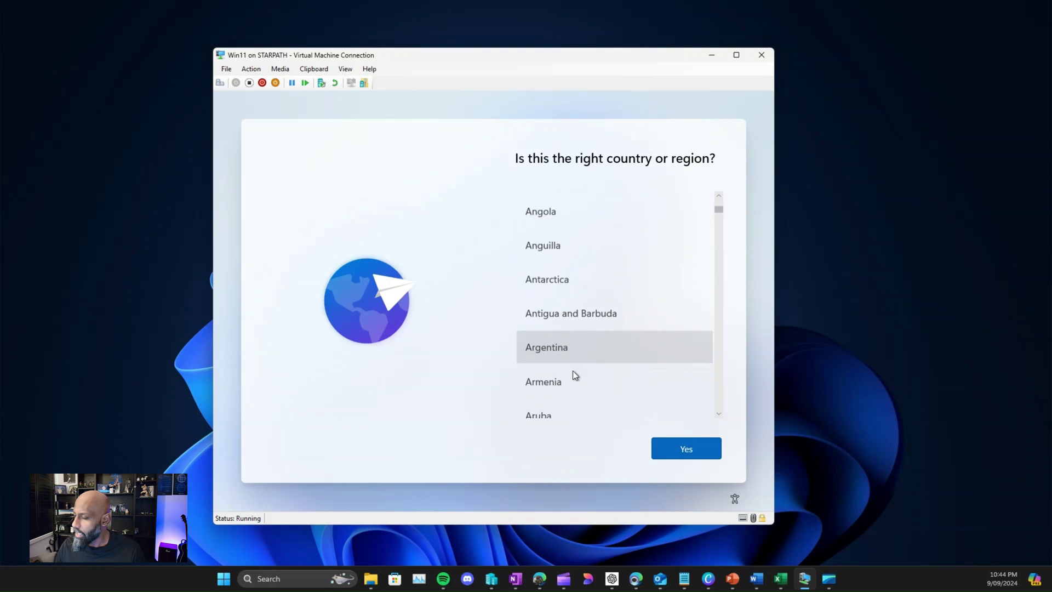
scroll(565, 350, up, 8)
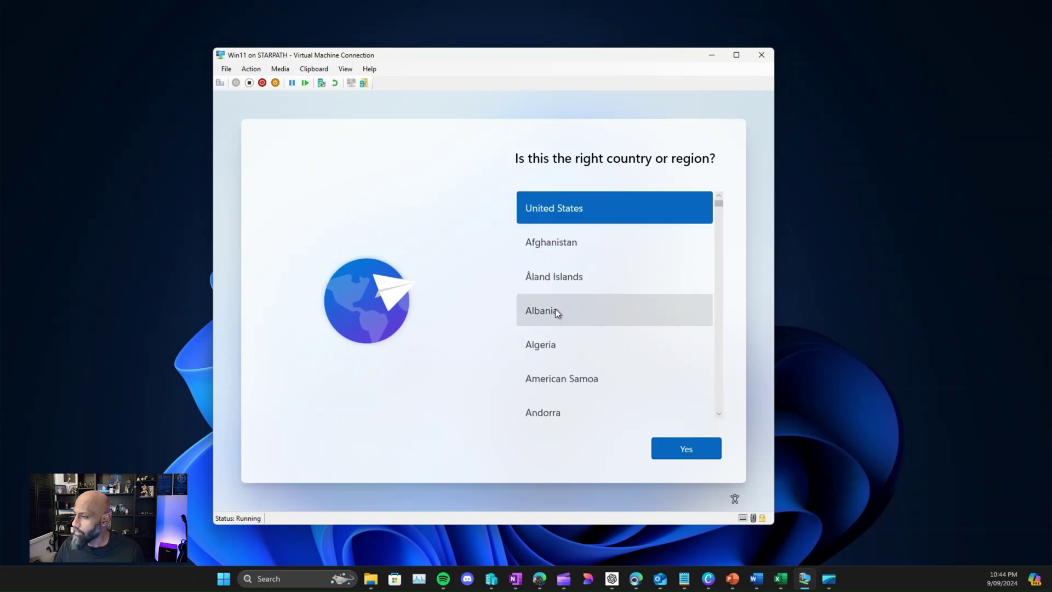
scroll(561, 342, down, 3)
scroll(554, 361, down, 2)
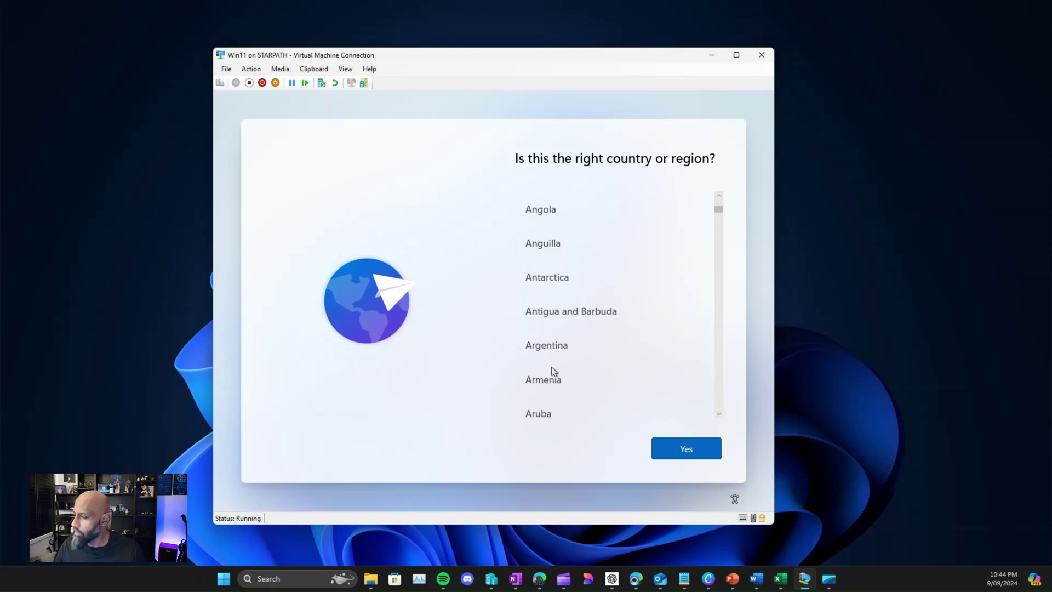
click(545, 381)
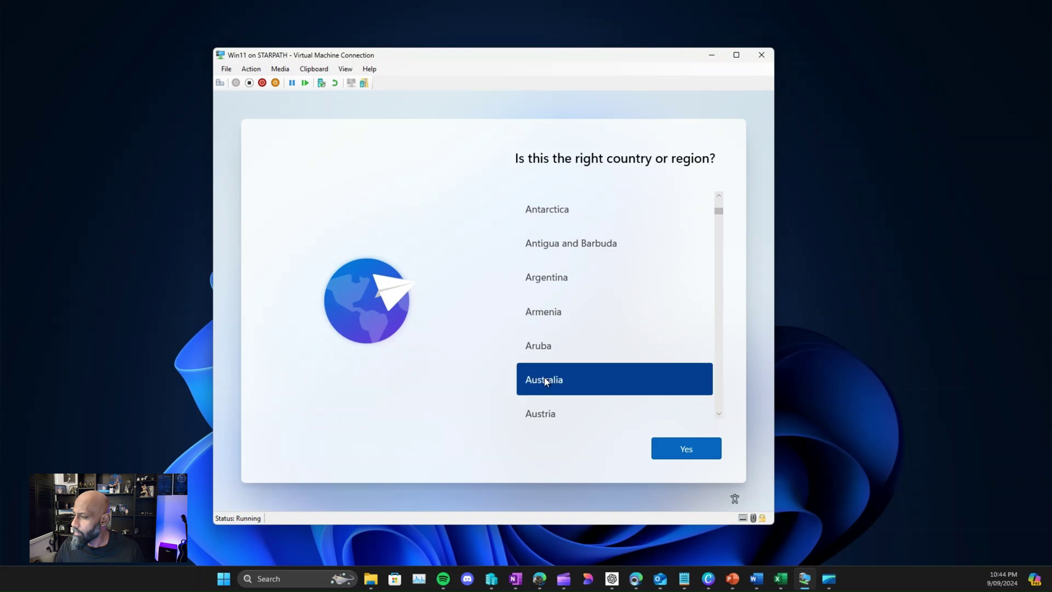
click(679, 450)
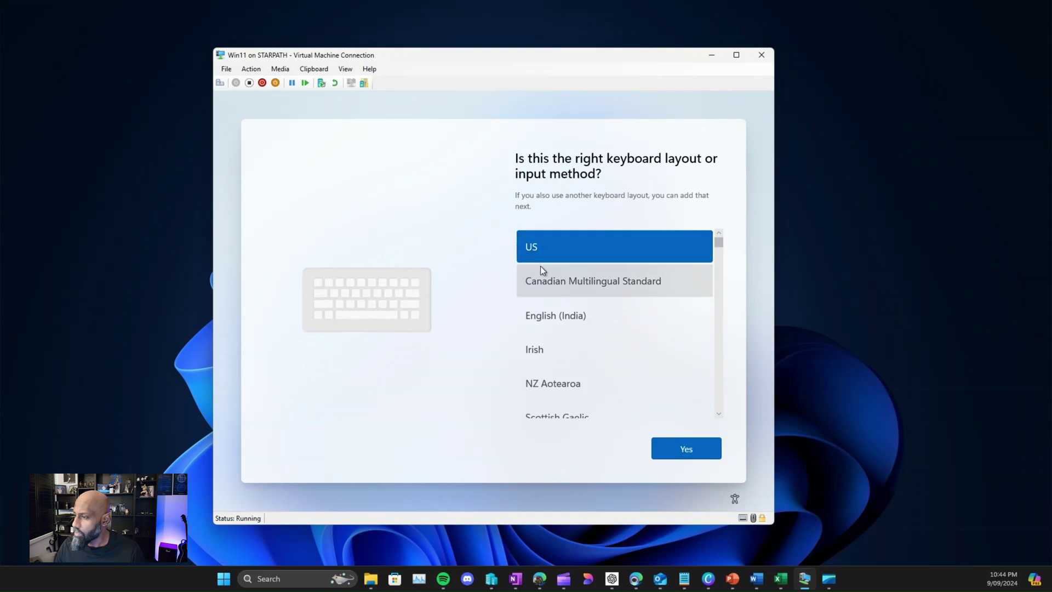
click(678, 452)
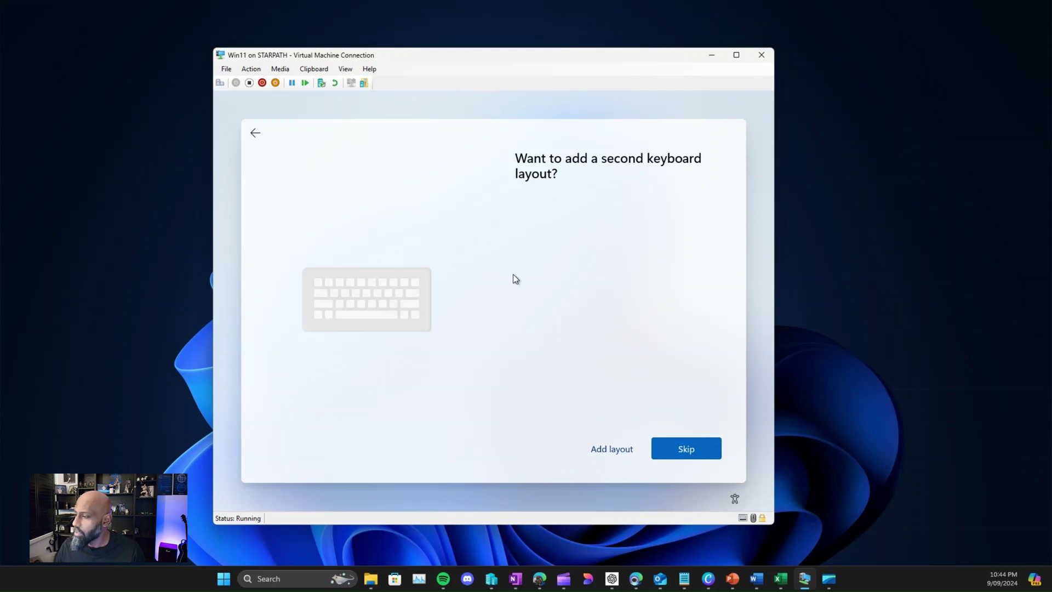
click(683, 450)
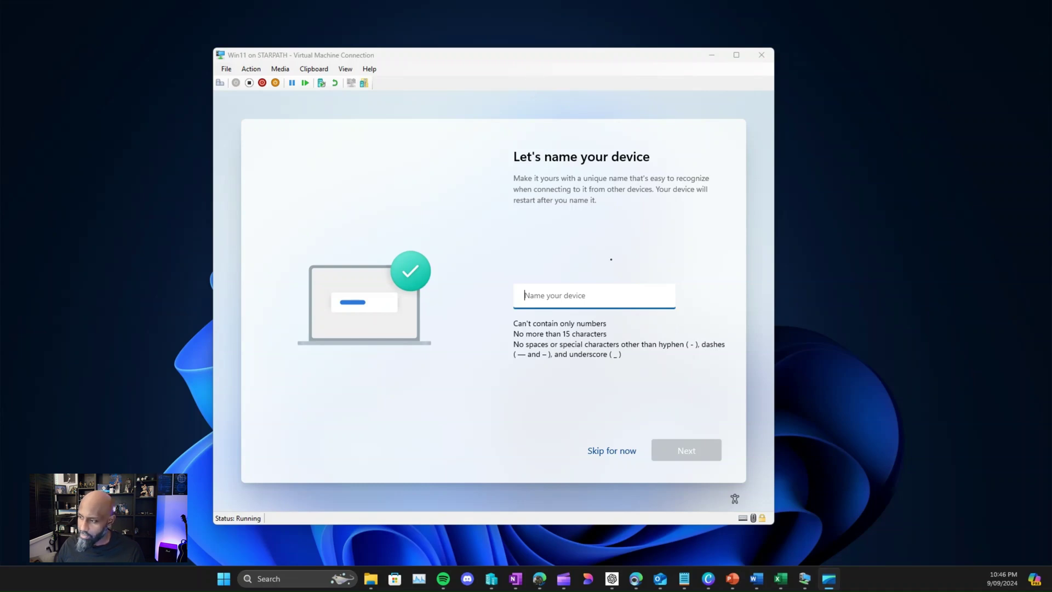
Step: Name the virtual machine DemoDevice01 and continue
click(597, 296)
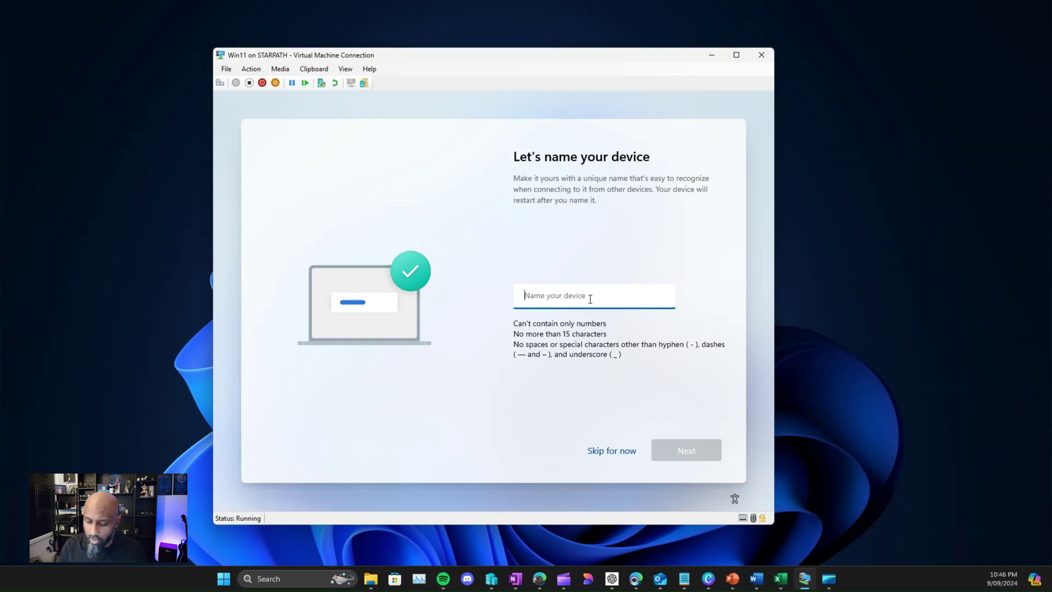
text(Demo)
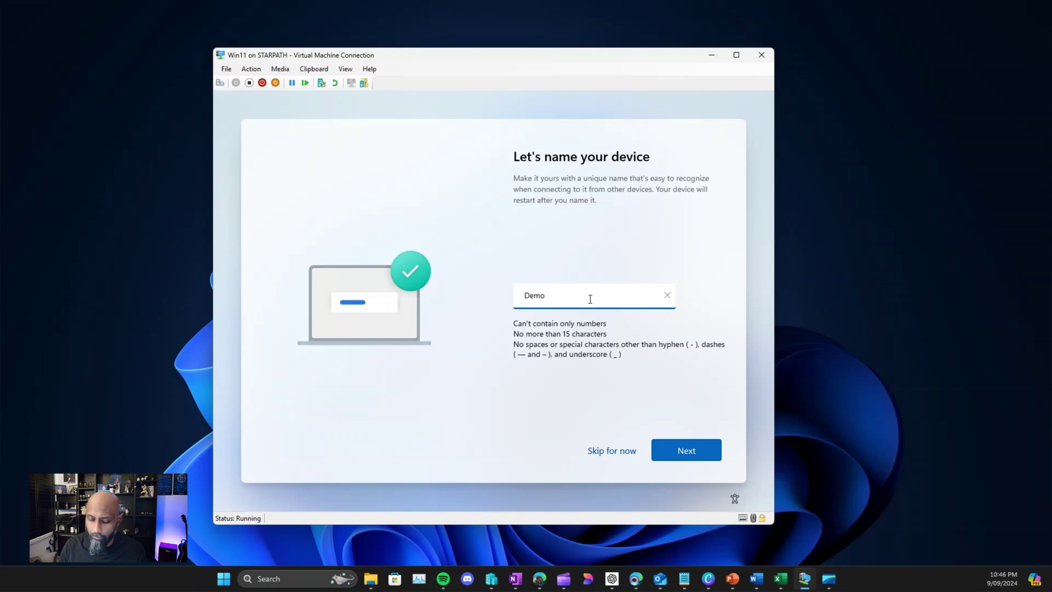
text(Device0-1)
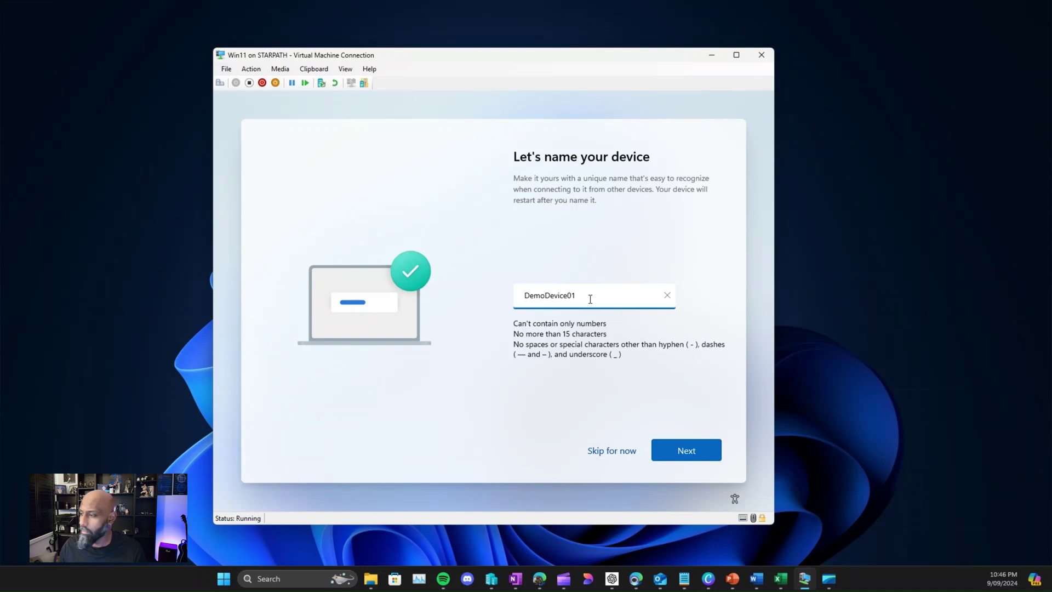
click(673, 450)
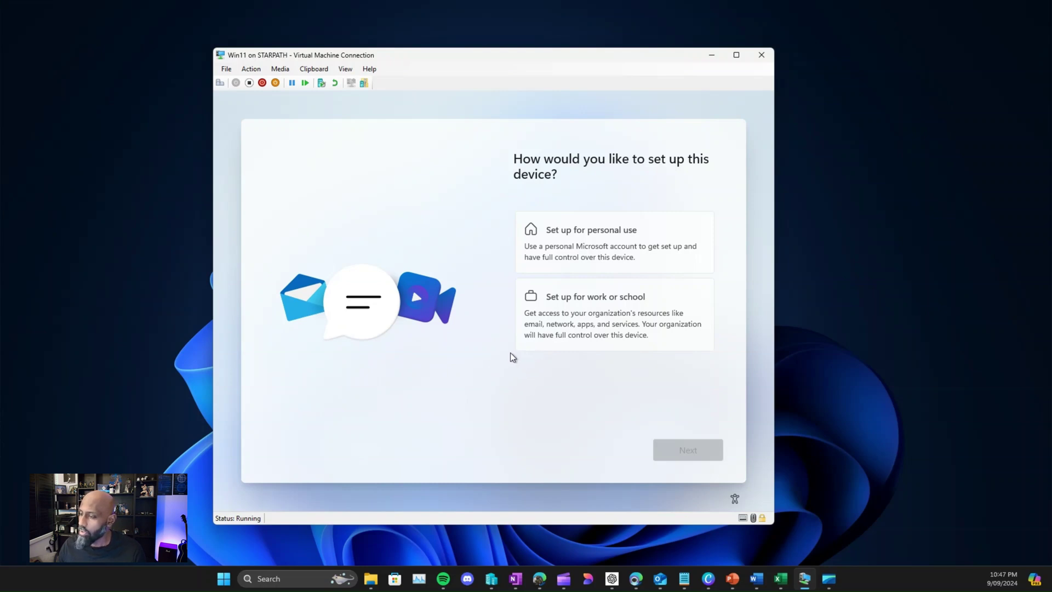
Step: Choose Set up for work or school and continue to the Microsoft sign-in
click(547, 317)
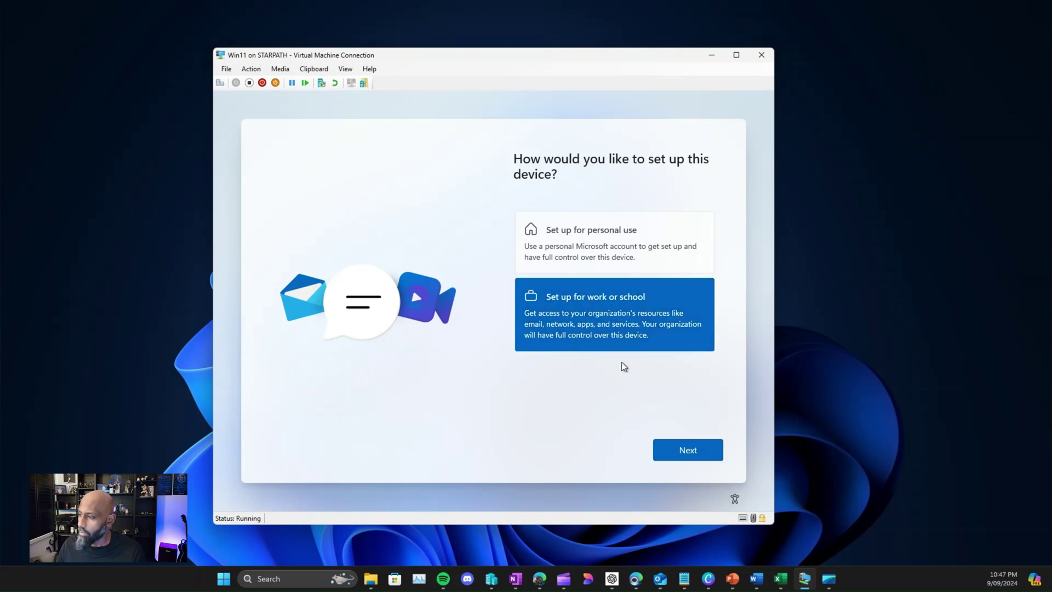
click(666, 459)
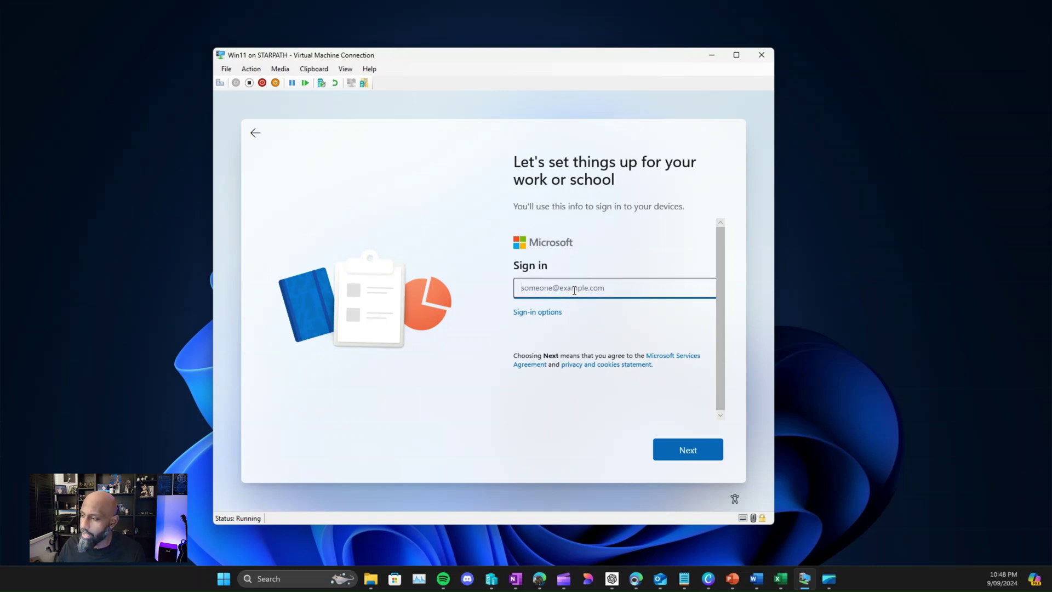
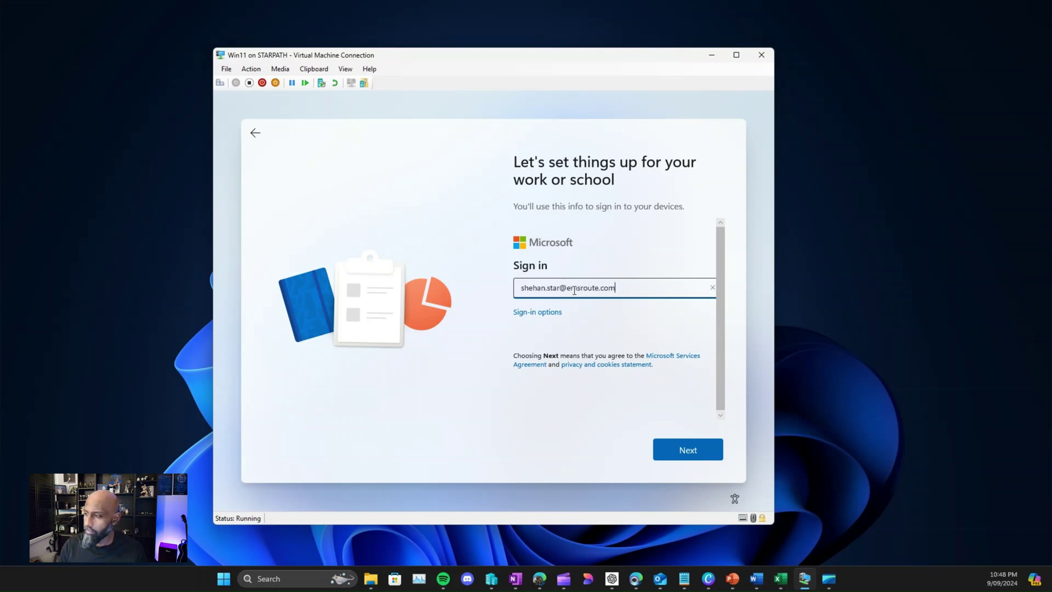
Step: Sign the VM in with the work account email and password
key(Return)
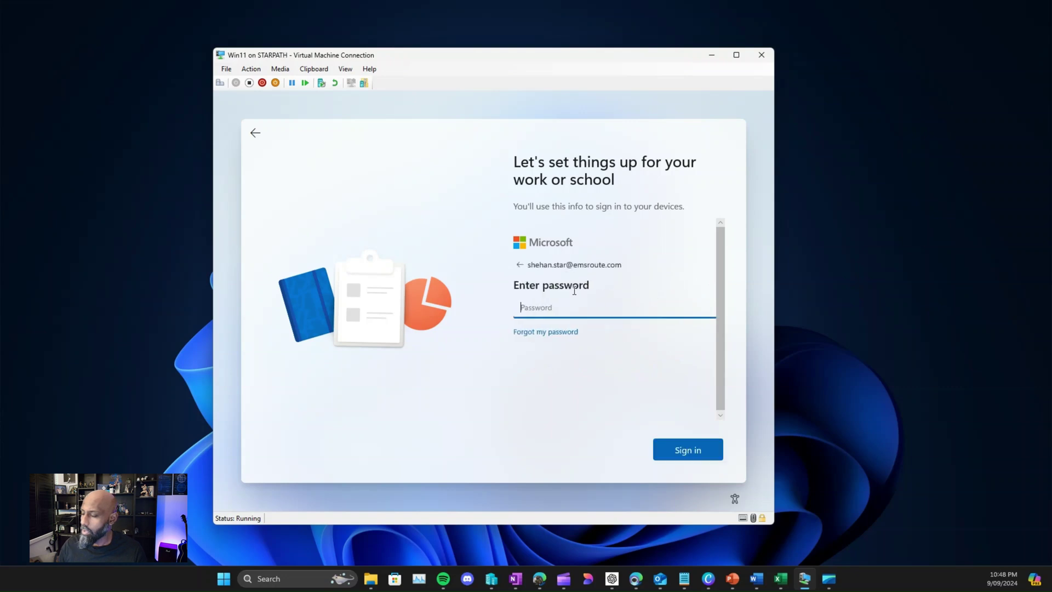
text(***)
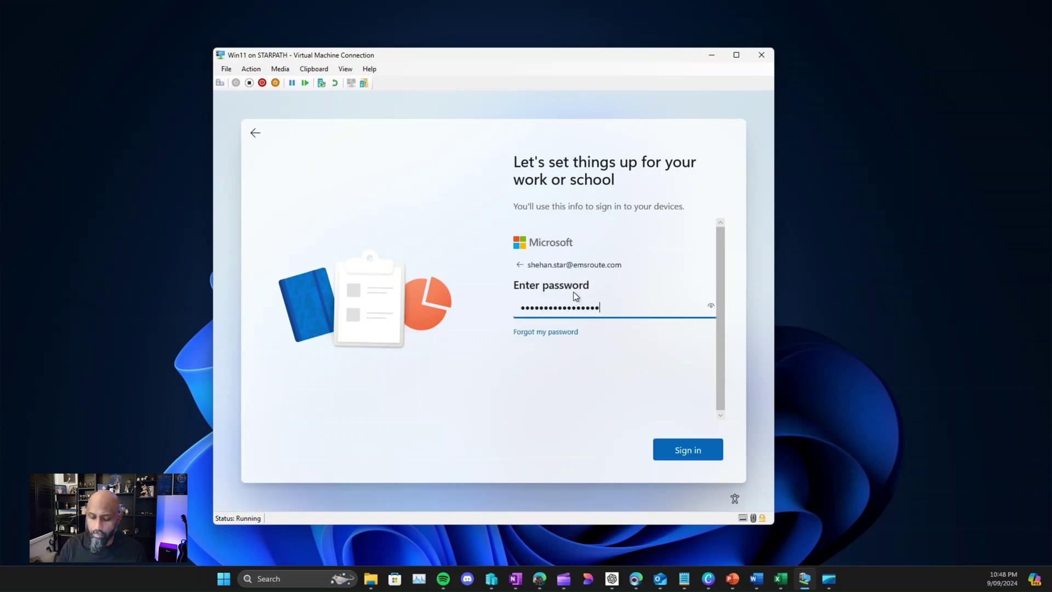
text(*)
key(Return)
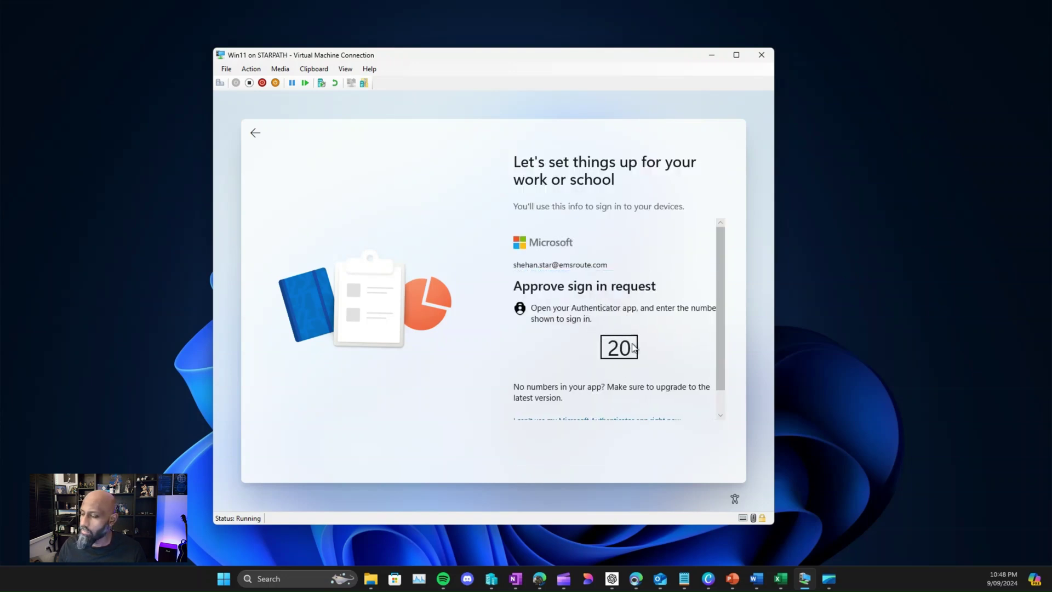
scroll(634, 347, down, 1)
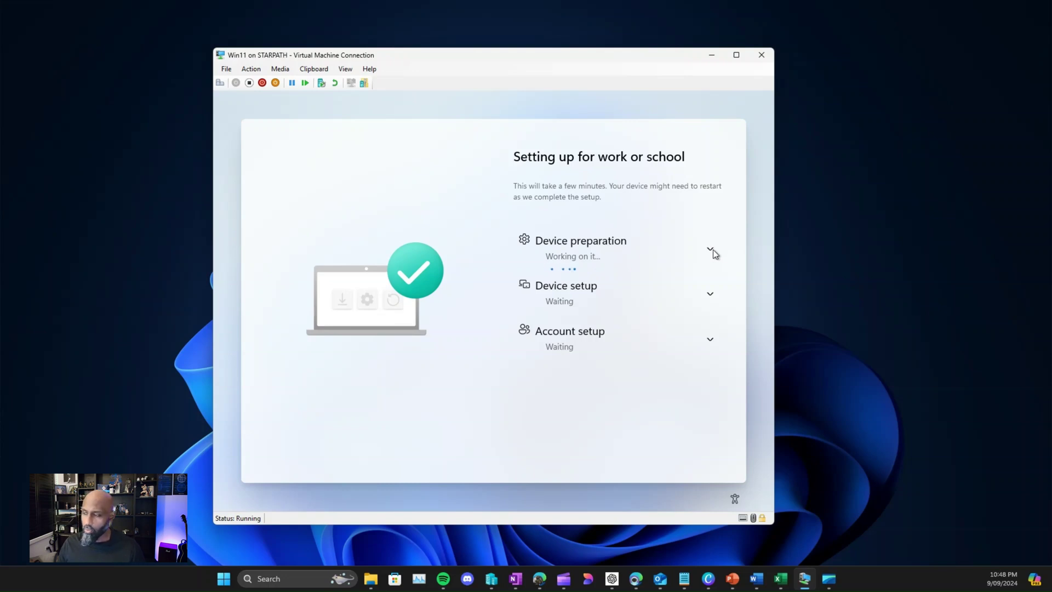
Step: Expand the Device preparation, Device setup and Account setup progress details while setup runs
click(711, 250)
scroll(721, 296, down, 1)
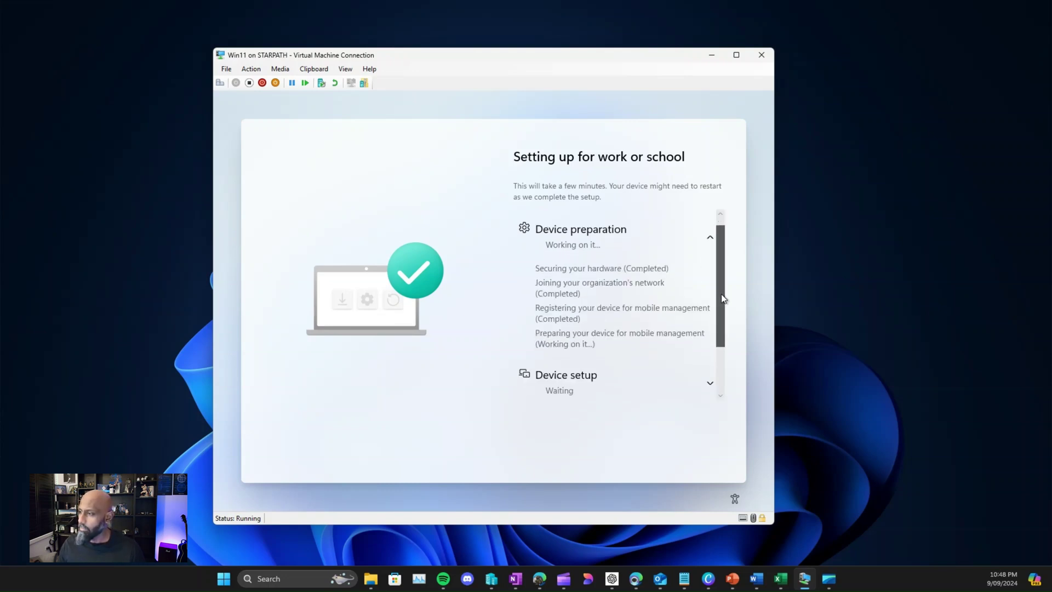
scroll(721, 300, down, 1)
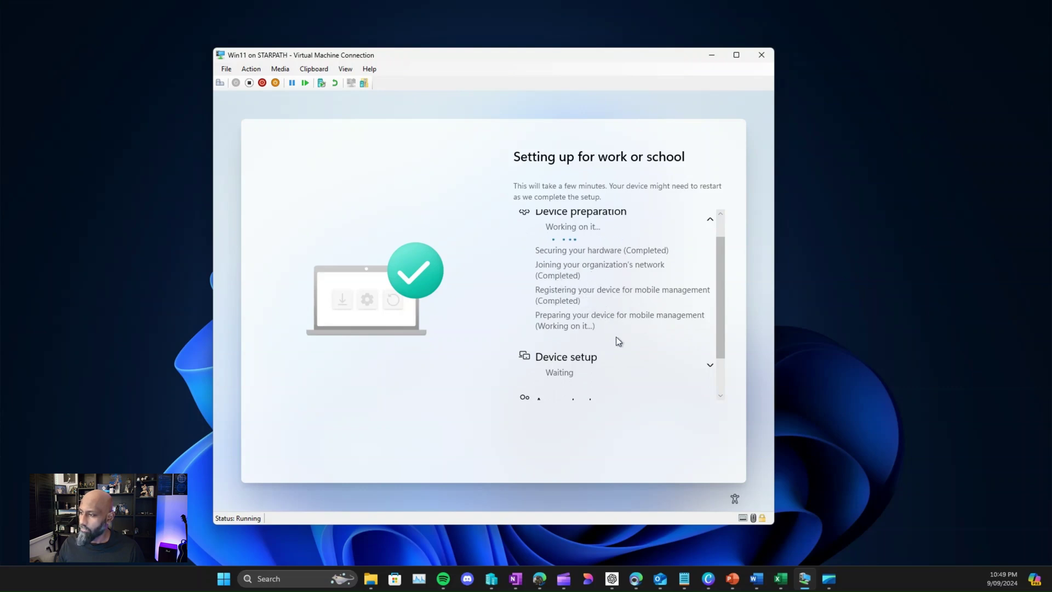
scroll(616, 335, down, 2)
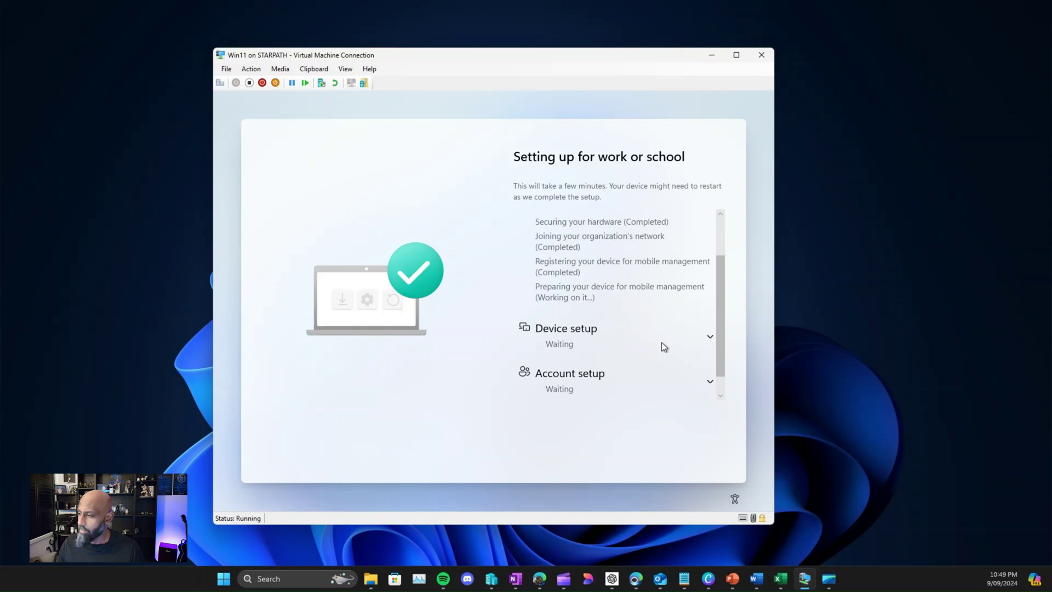
click(710, 340)
scroll(706, 331, down, 4)
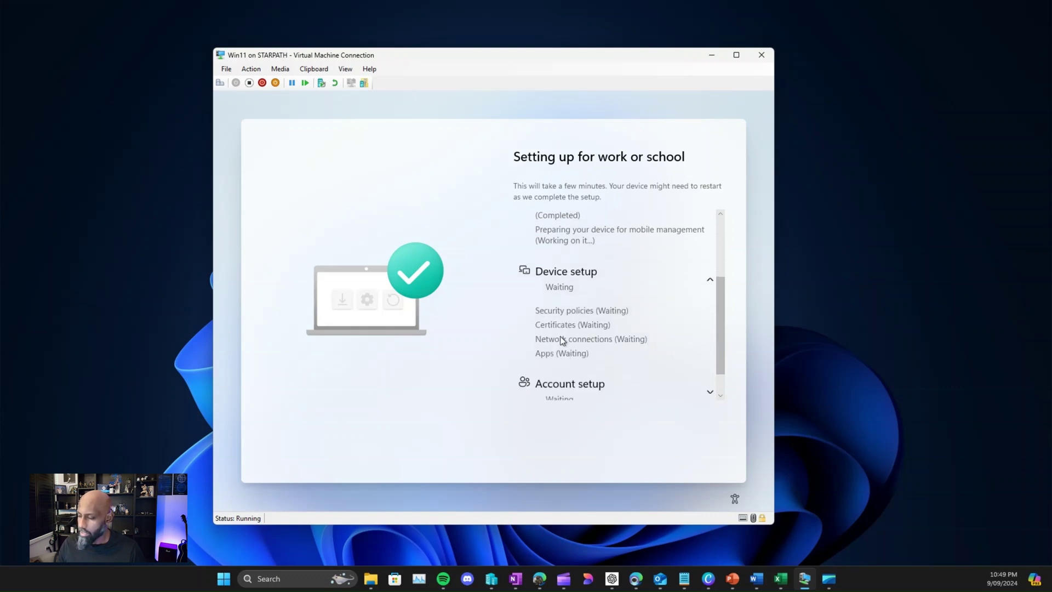
scroll(603, 347, down, 2)
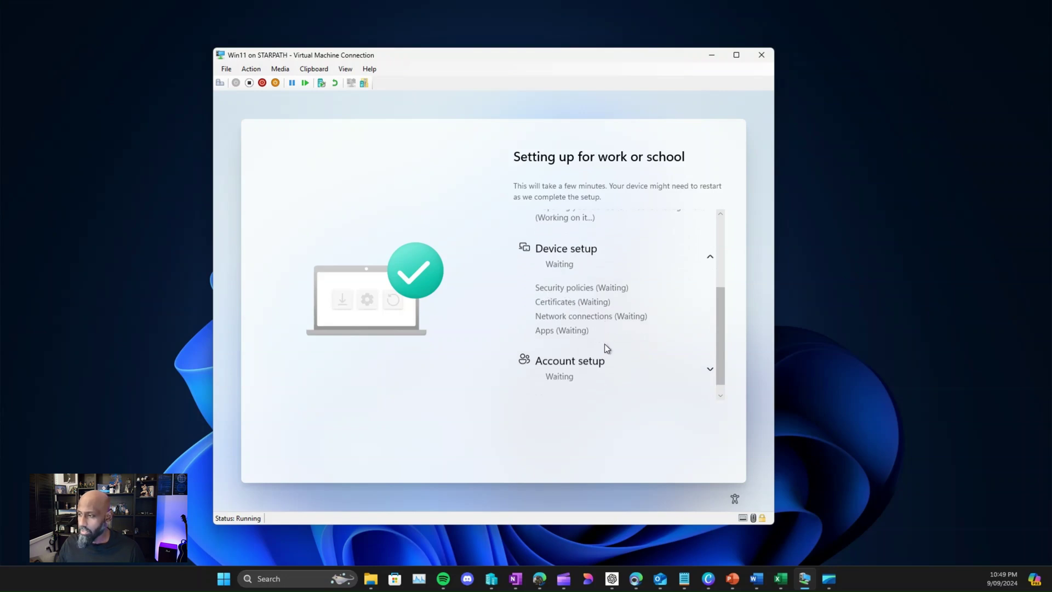
click(709, 360)
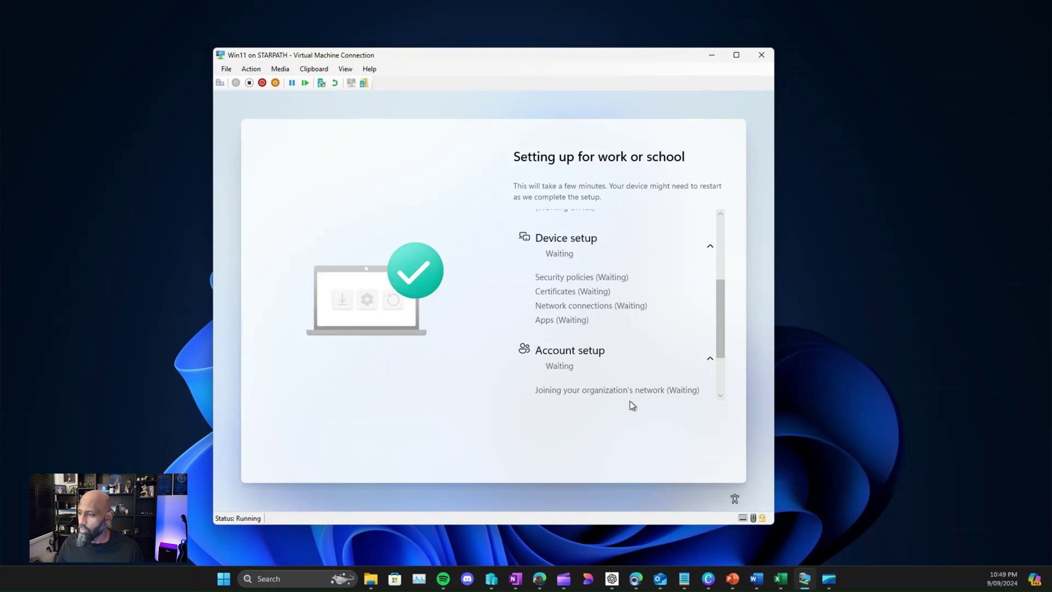
scroll(606, 353, down, 5)
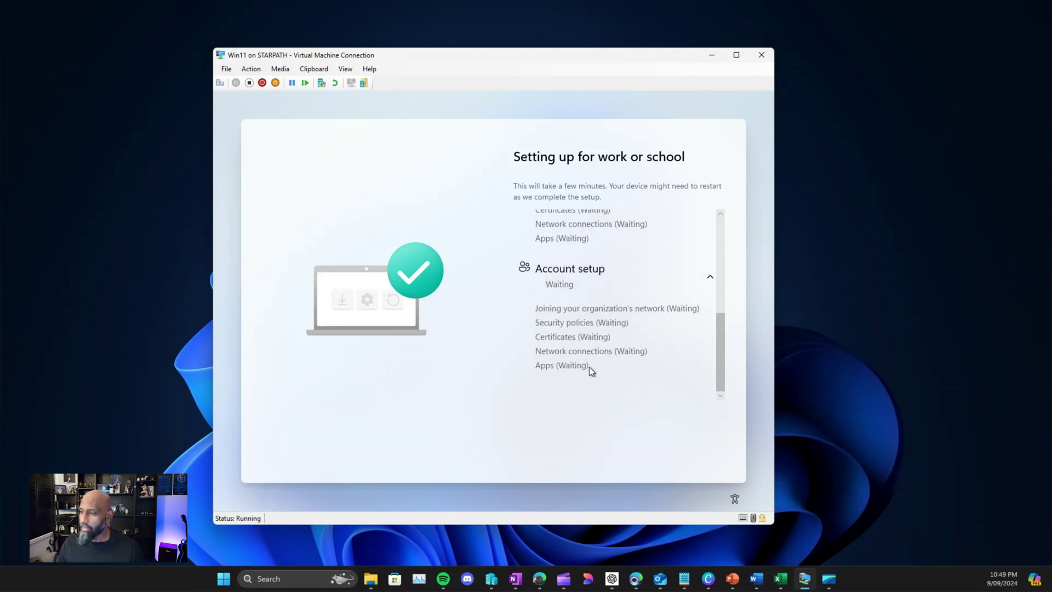
scroll(589, 367, up, 8)
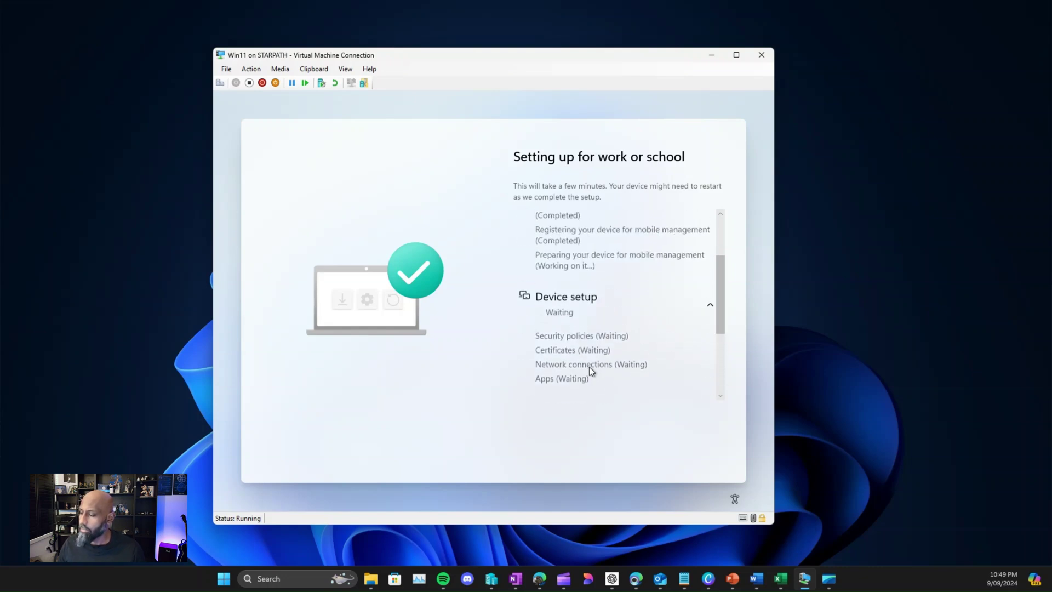
scroll(602, 366, up, 1)
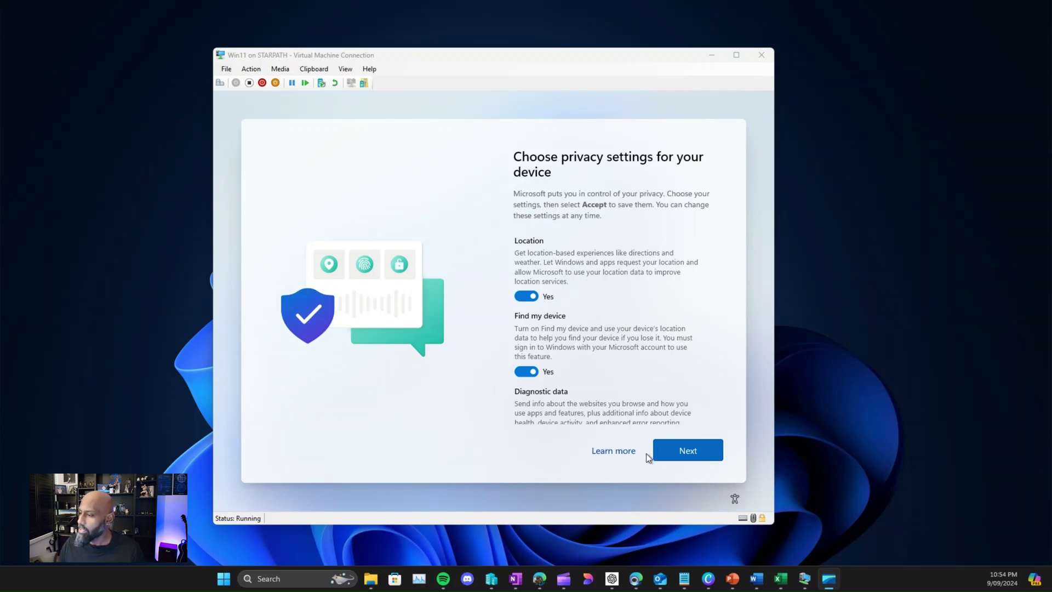
Step: Accept the default privacy settings on the VM's Windows setup pages
click(664, 446)
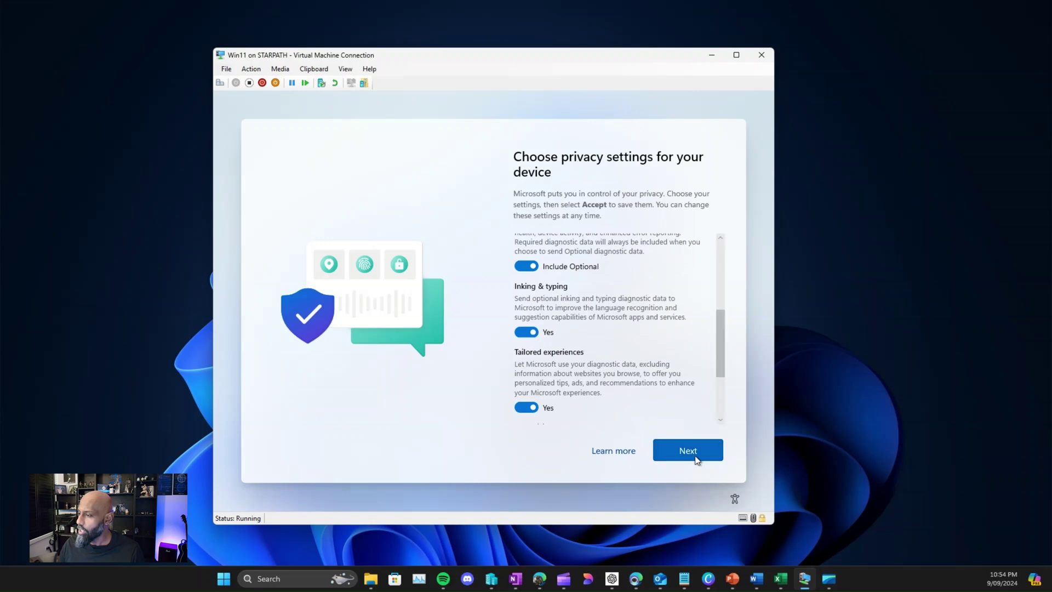
click(691, 453)
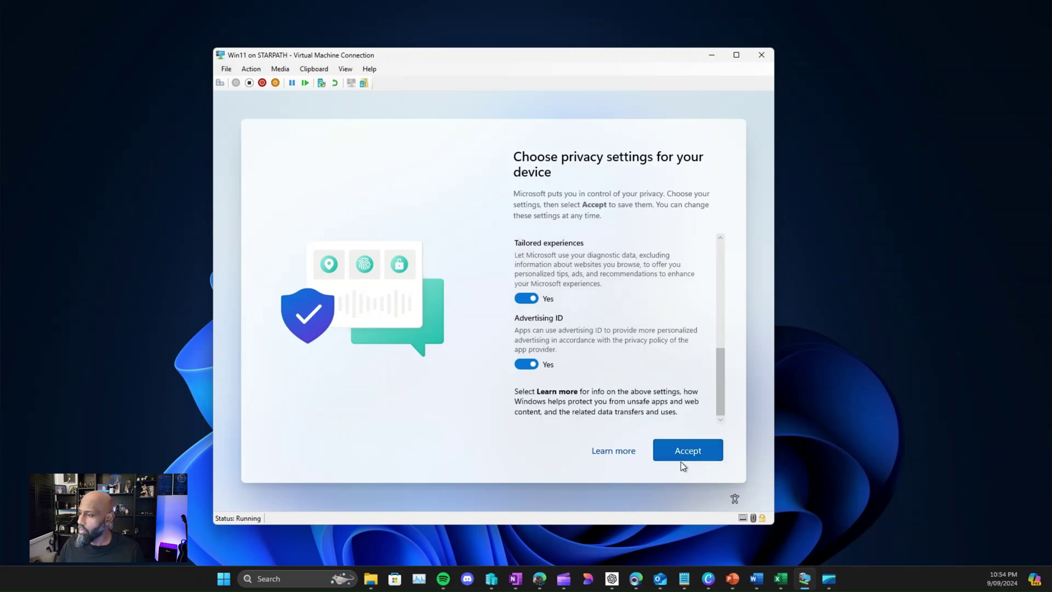
click(681, 455)
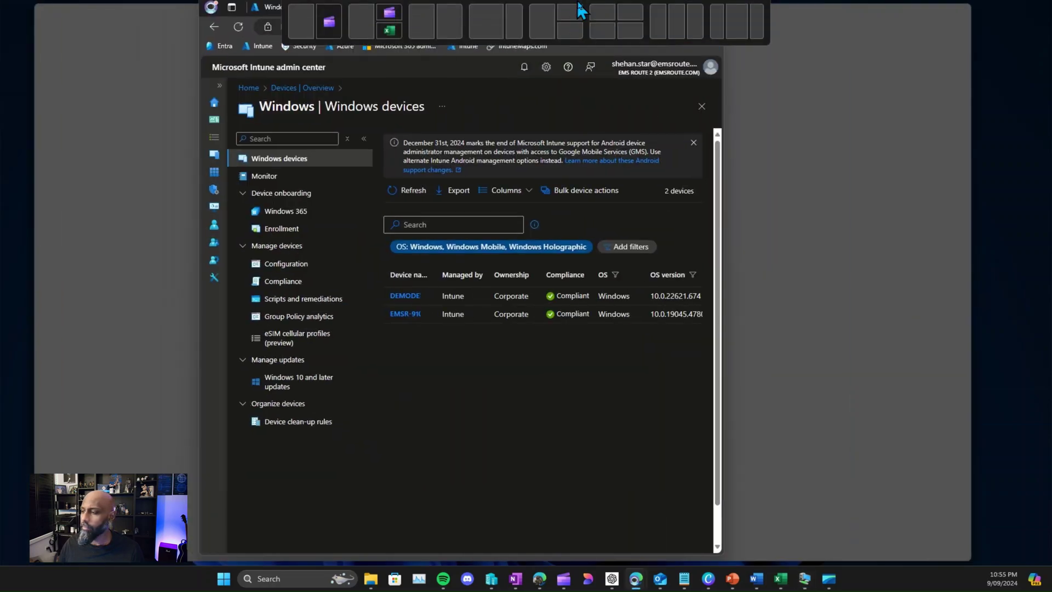
drag(578, 1, 577, 1)
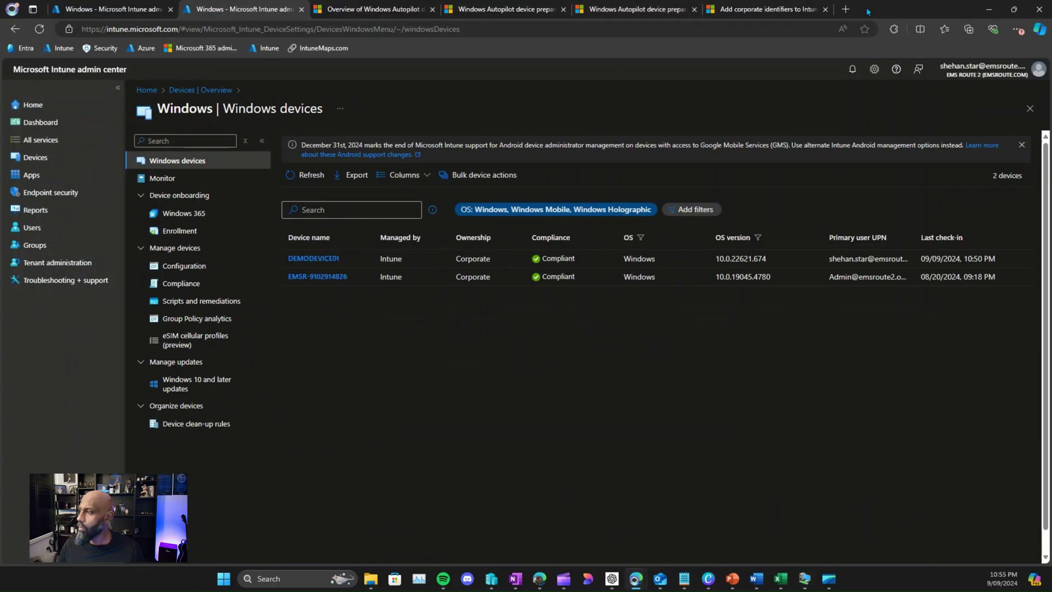
Step: Open DEMODEVICE01's overview, copy its serial number, and return to the Devices overview
drag(935, 5, 752, 1)
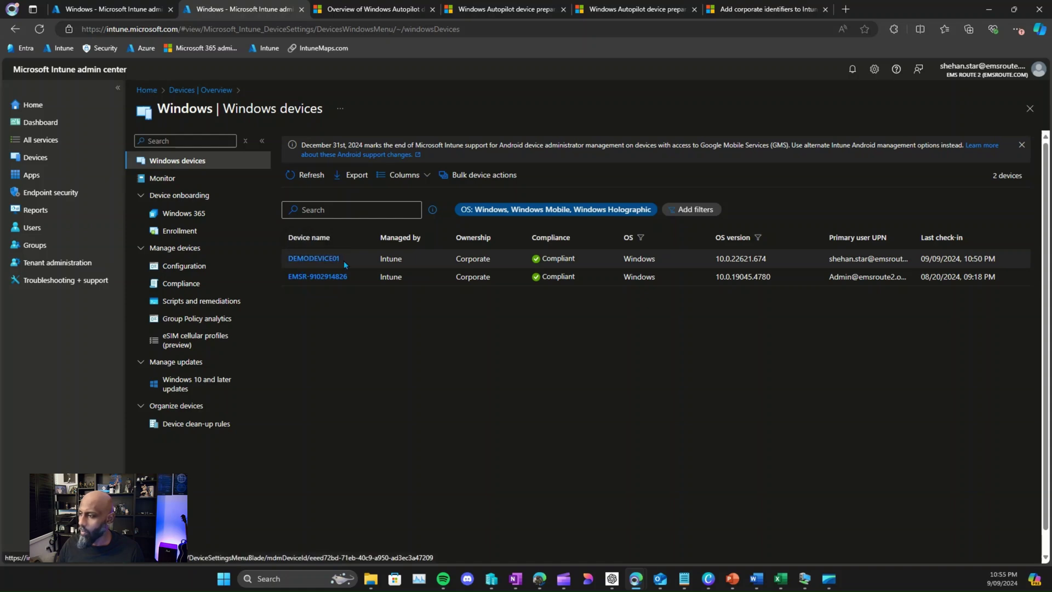
click(320, 259)
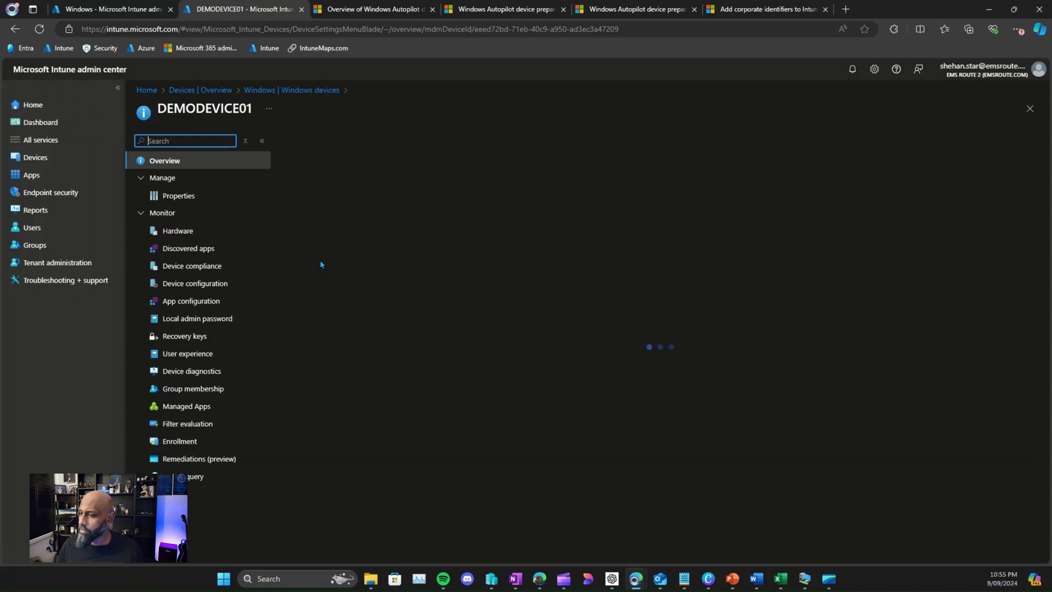
click(493, 236)
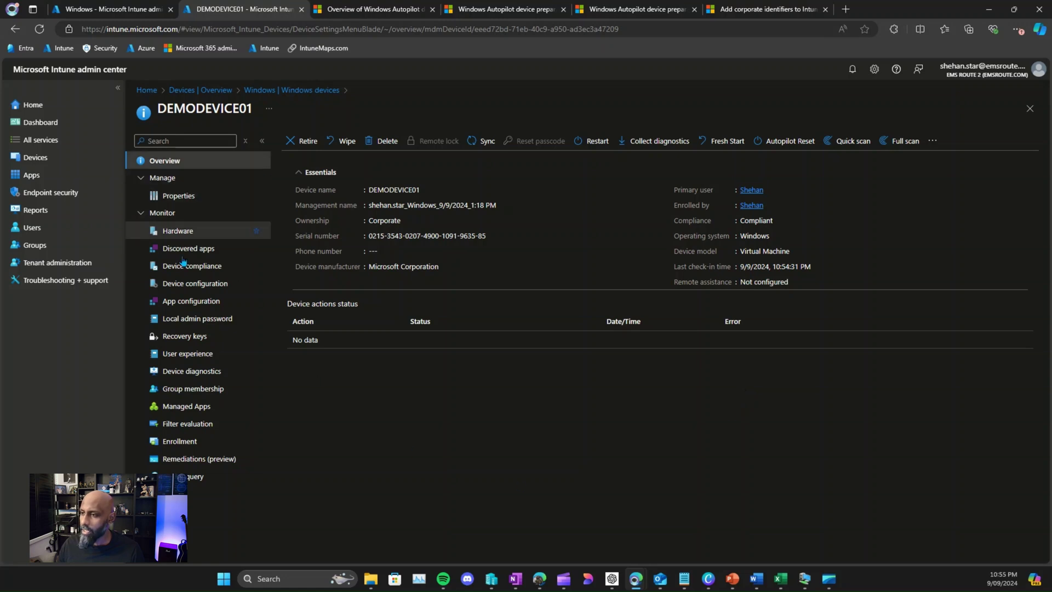
click(38, 158)
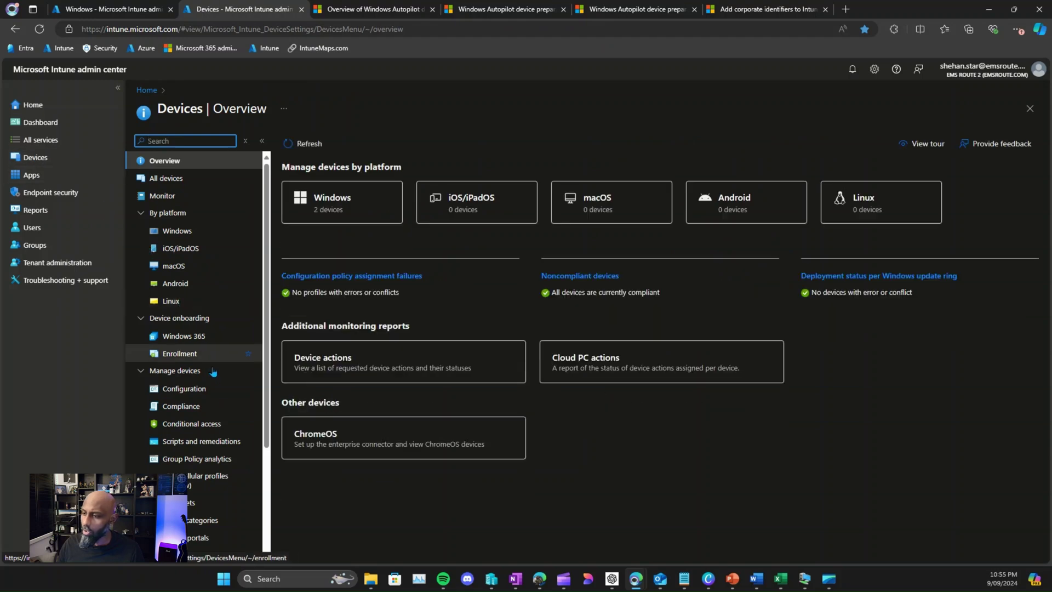
Step: Open the virtual machine's corporate device identifier properties under Device enrollment
click(181, 355)
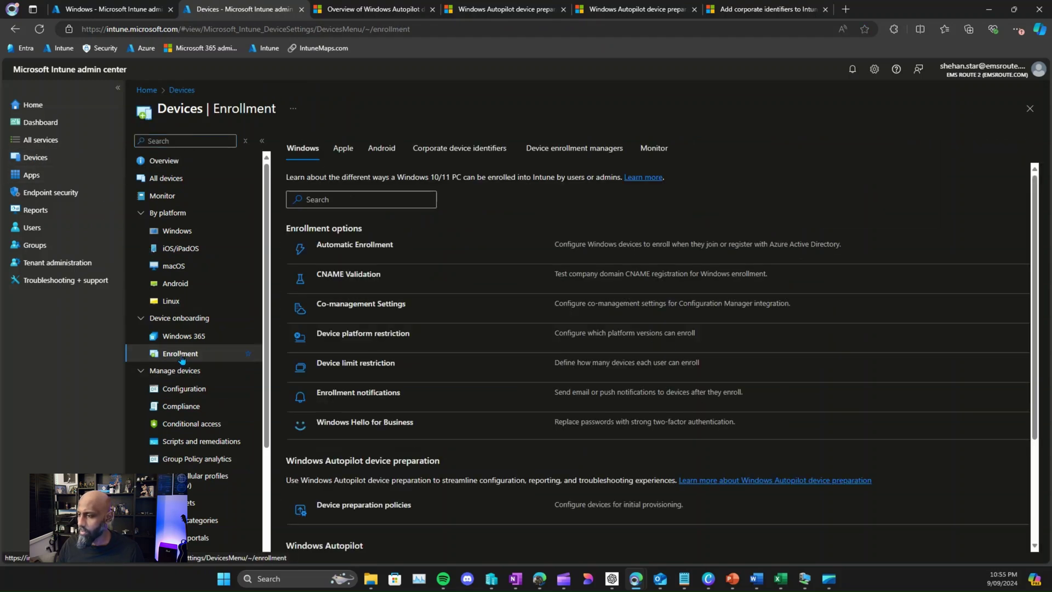
click(482, 149)
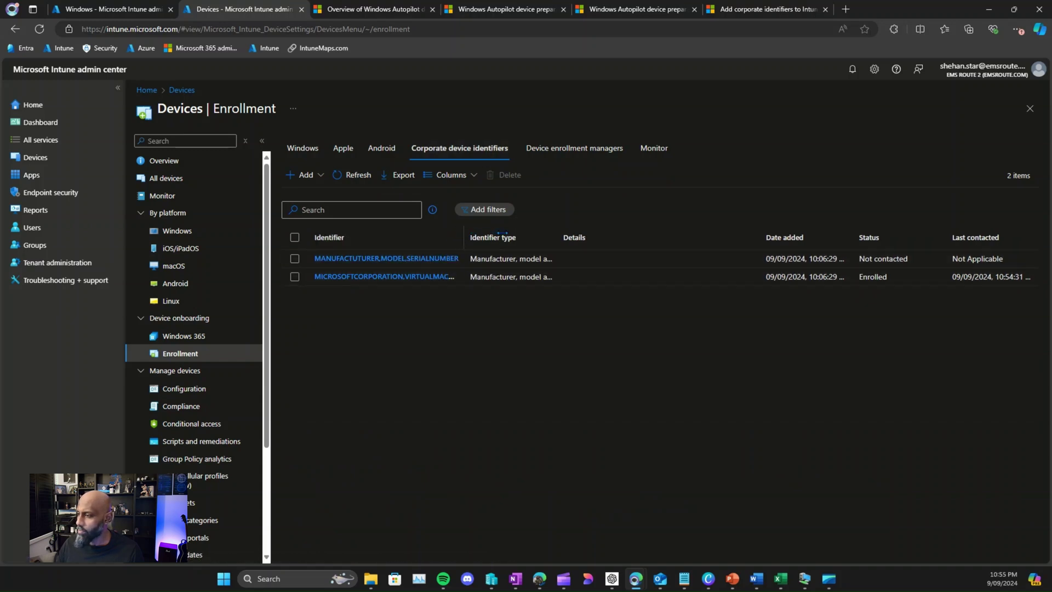
click(864, 278)
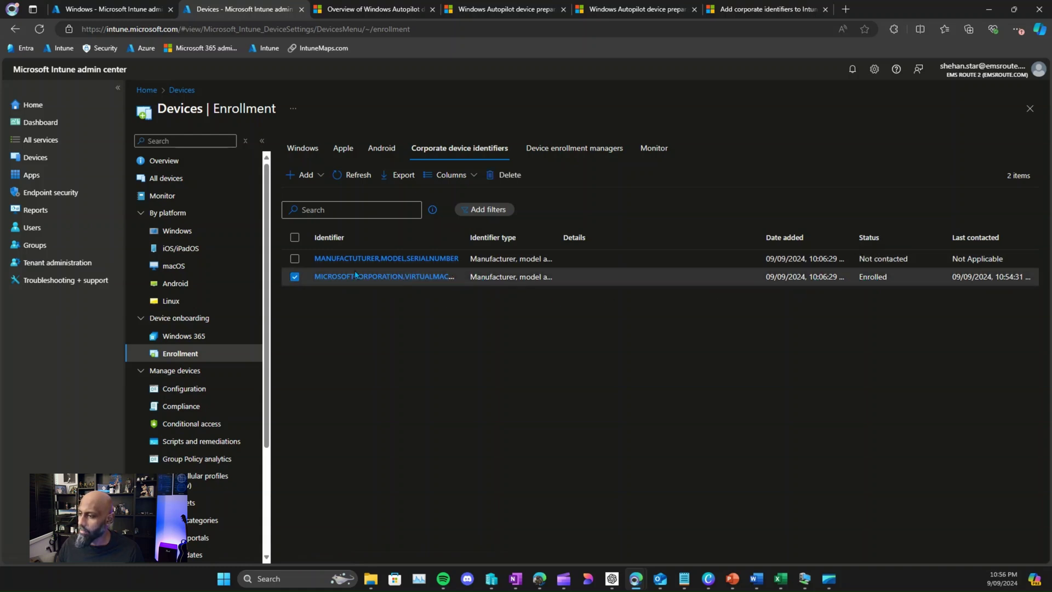
click(390, 277)
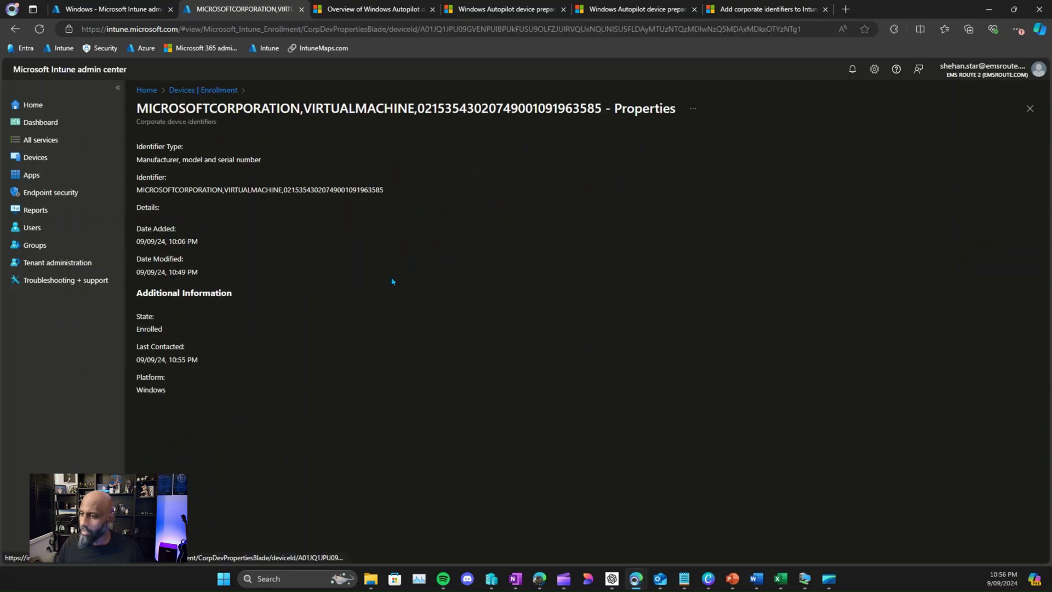
Step: Highlight the identifier's Enrolled state, last contacted time and platform, then bring up the VM window
drag(138, 318, 193, 335)
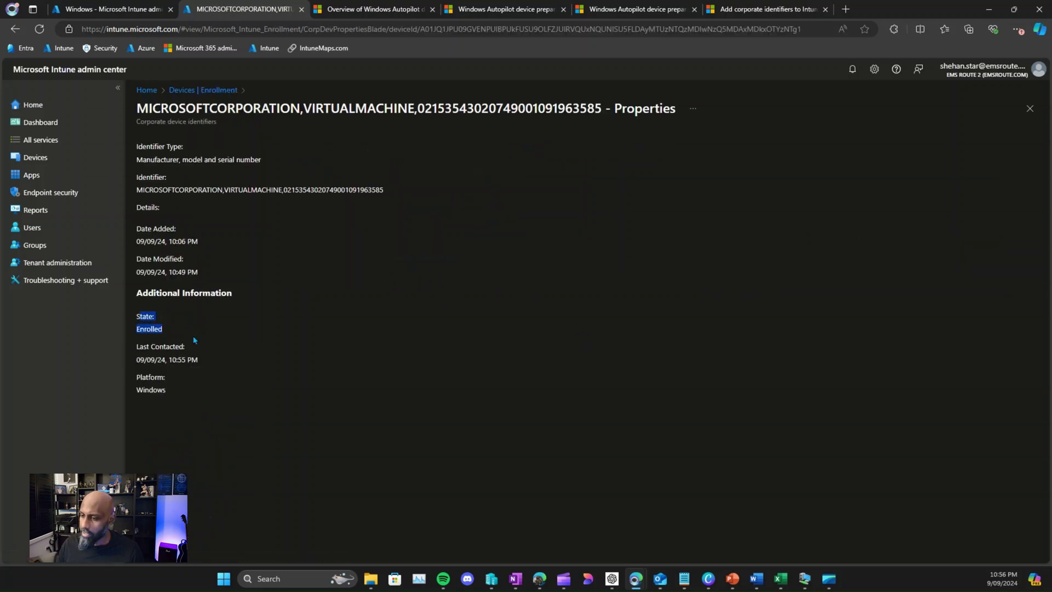
click(193, 335)
drag(137, 360, 223, 367)
click(222, 363)
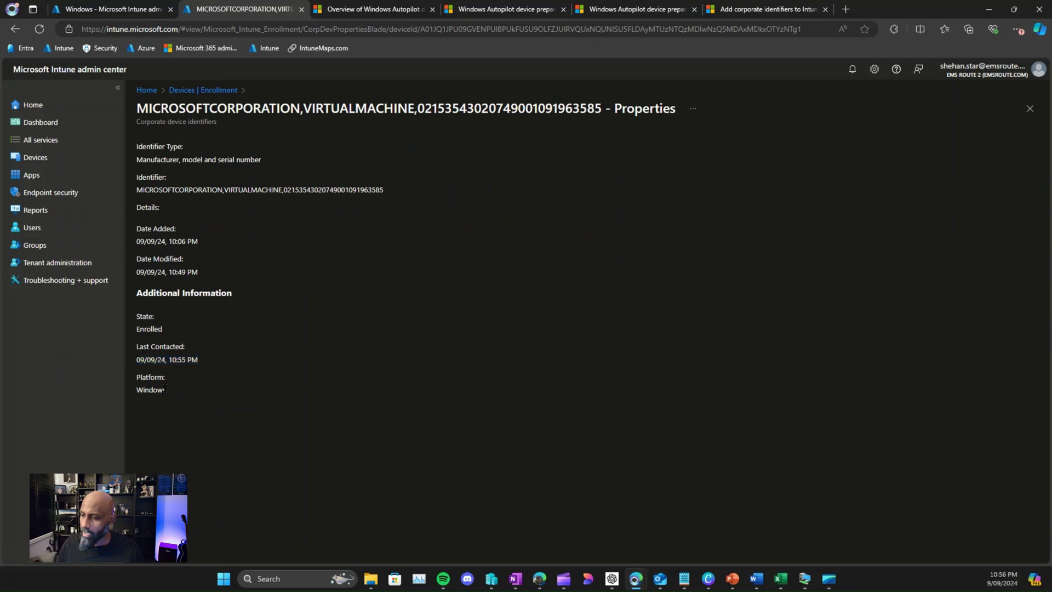
key(ctrl+a)
click(202, 379)
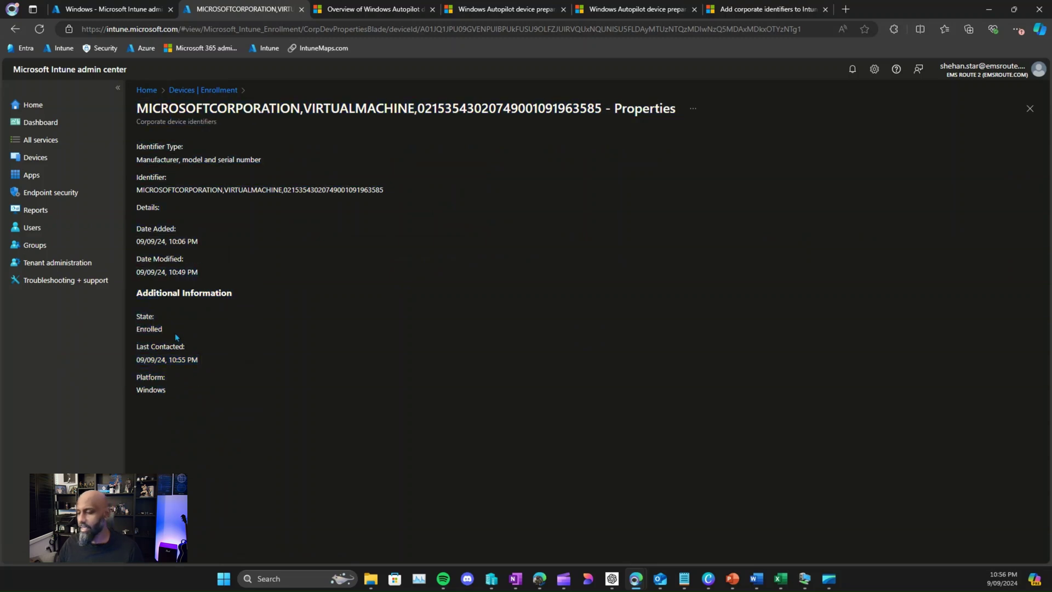
drag(136, 315, 232, 410)
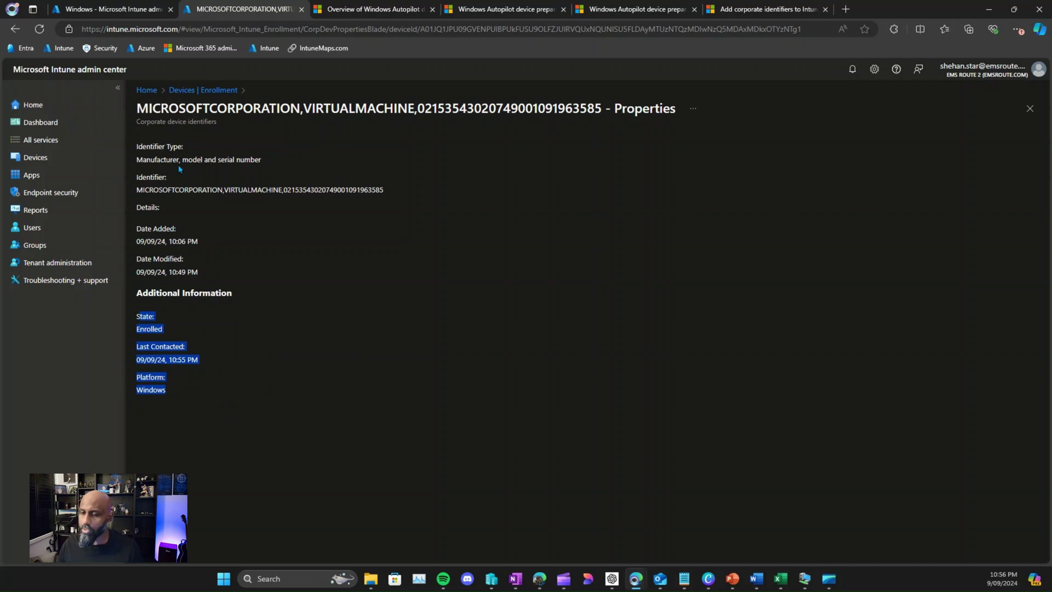
click(989, 9)
drag(702, 61, 633, 52)
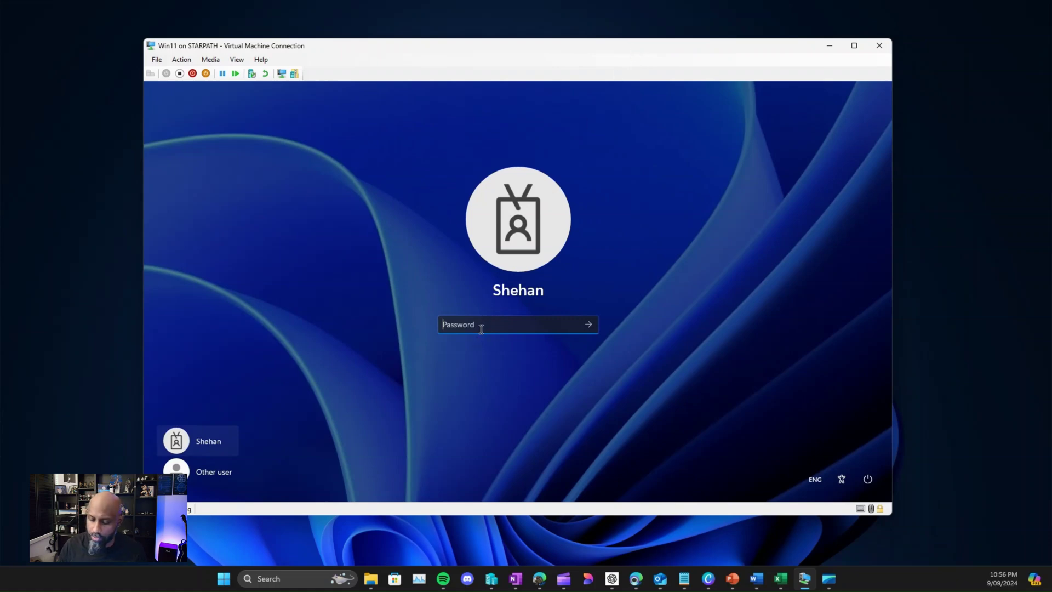
Step: Sign in with the account password, acknowledge Windows Hello, and skip the failed PIN setup
text(•••••)
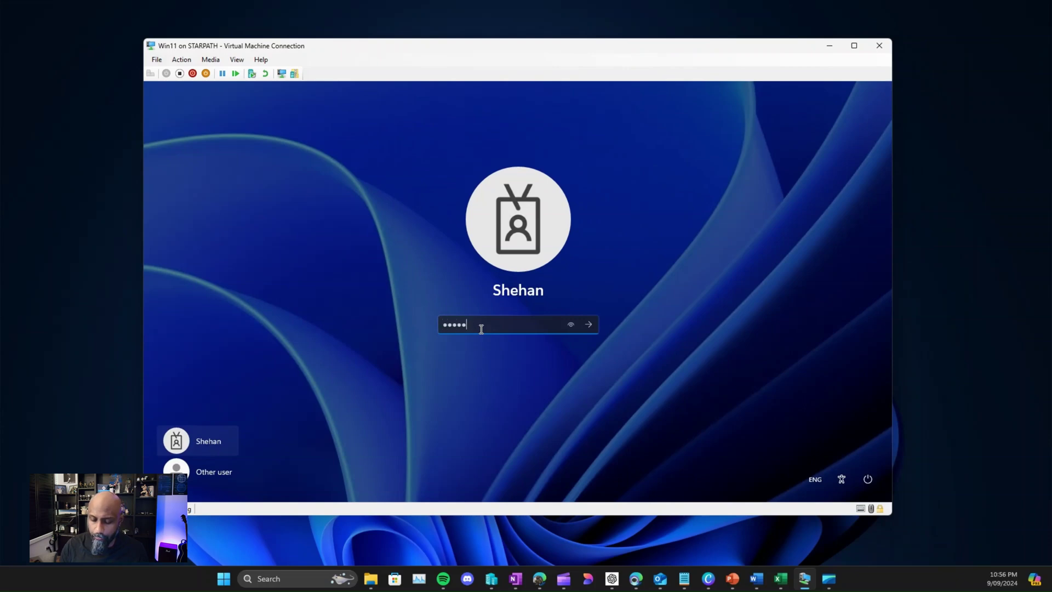
text(••••••)
text(•••••••)
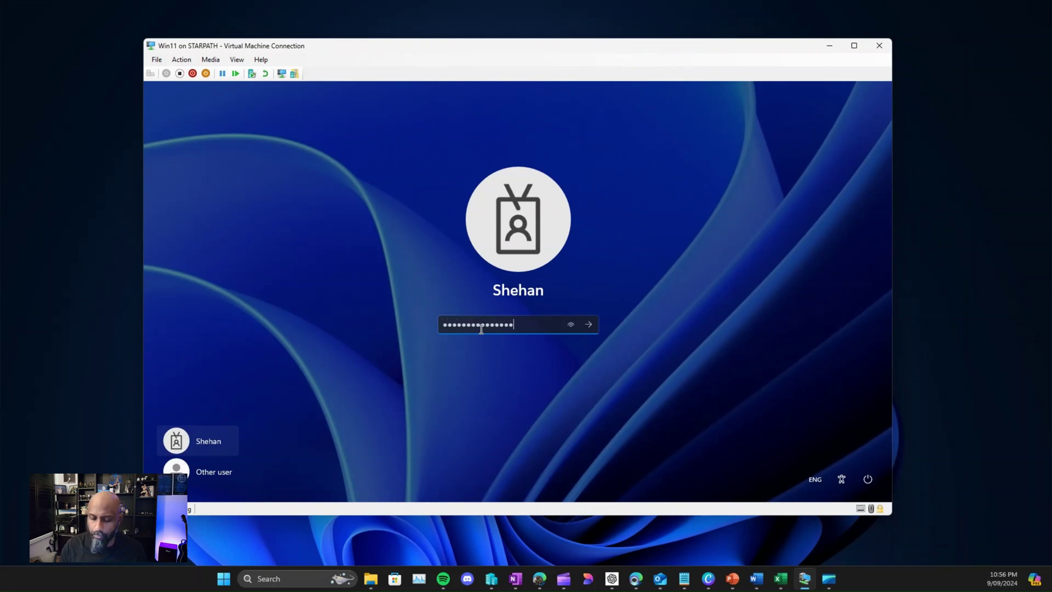
key(Return)
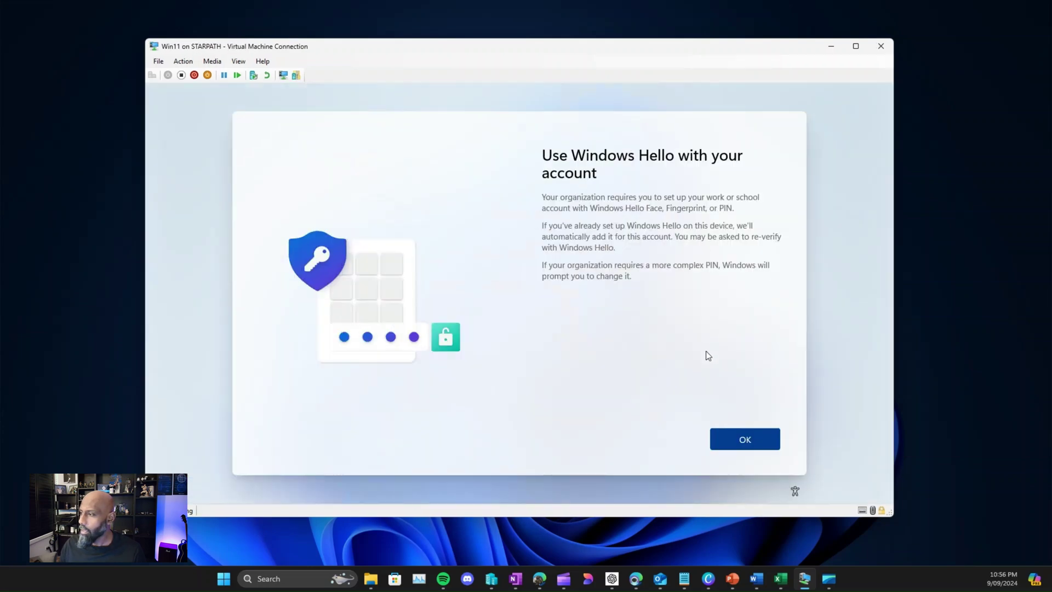
click(733, 439)
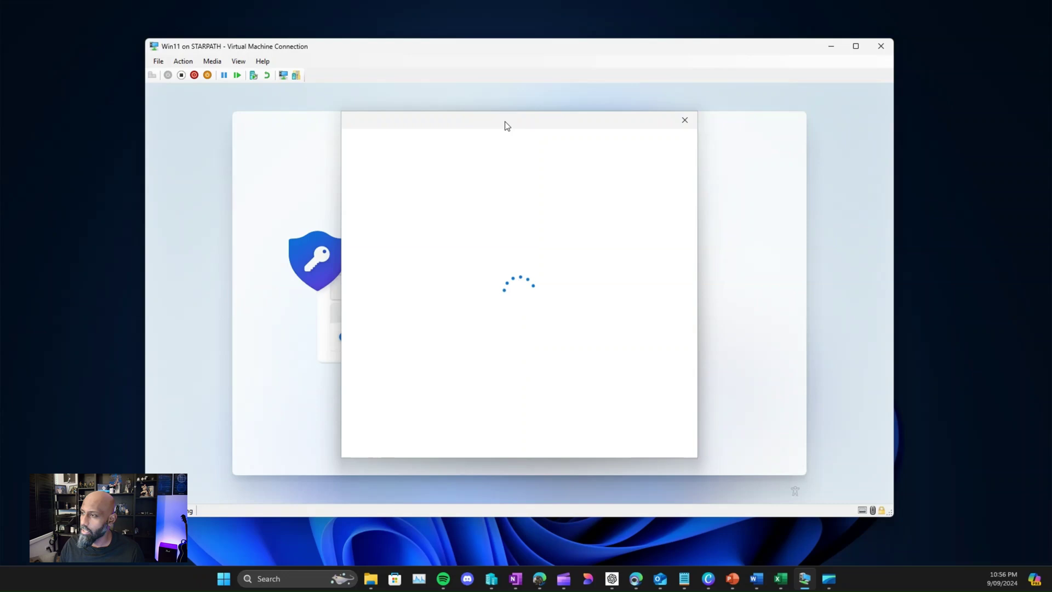
drag(505, 121, 455, 129)
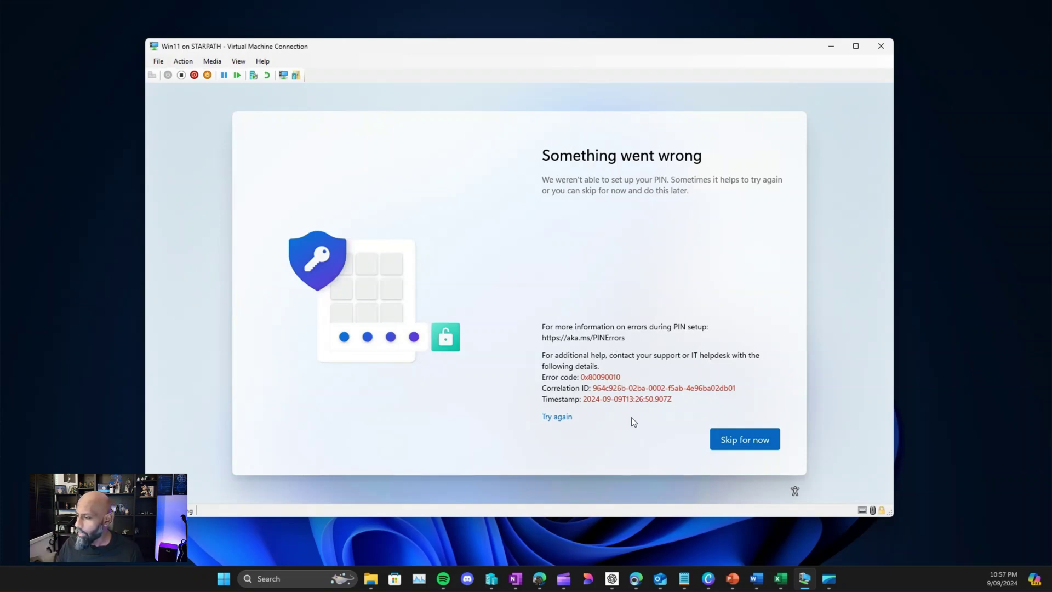
click(714, 444)
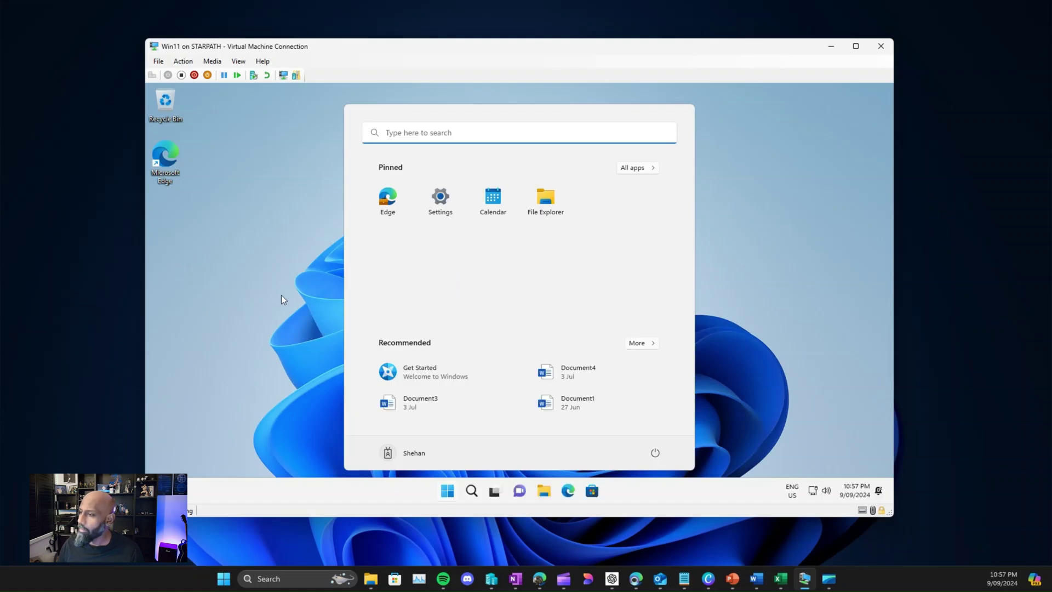
Step: Close the Start menu and refresh the VM desktop
click(272, 273)
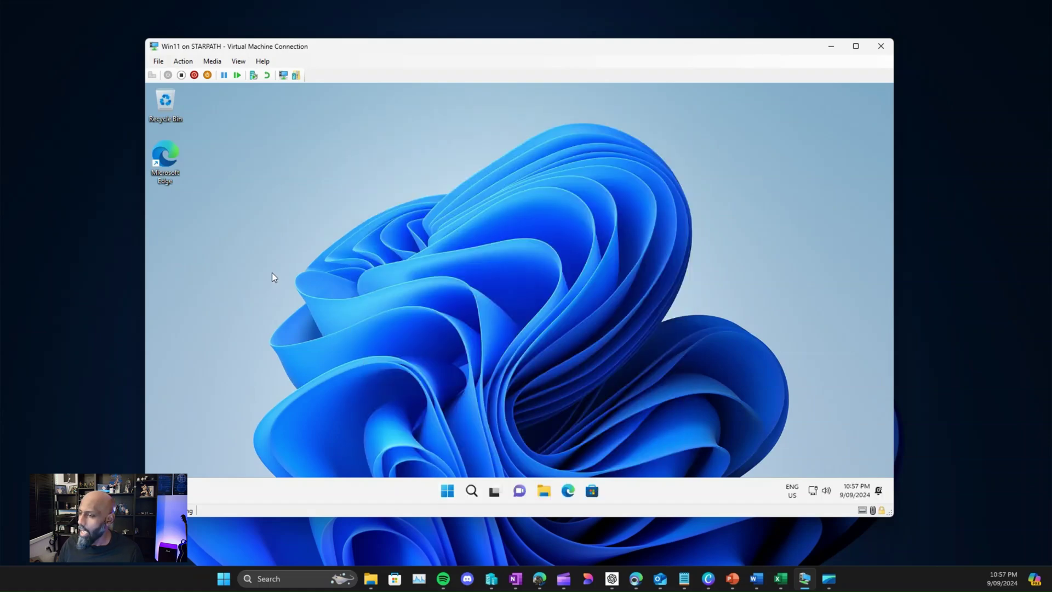
right_click(325, 297)
click(334, 318)
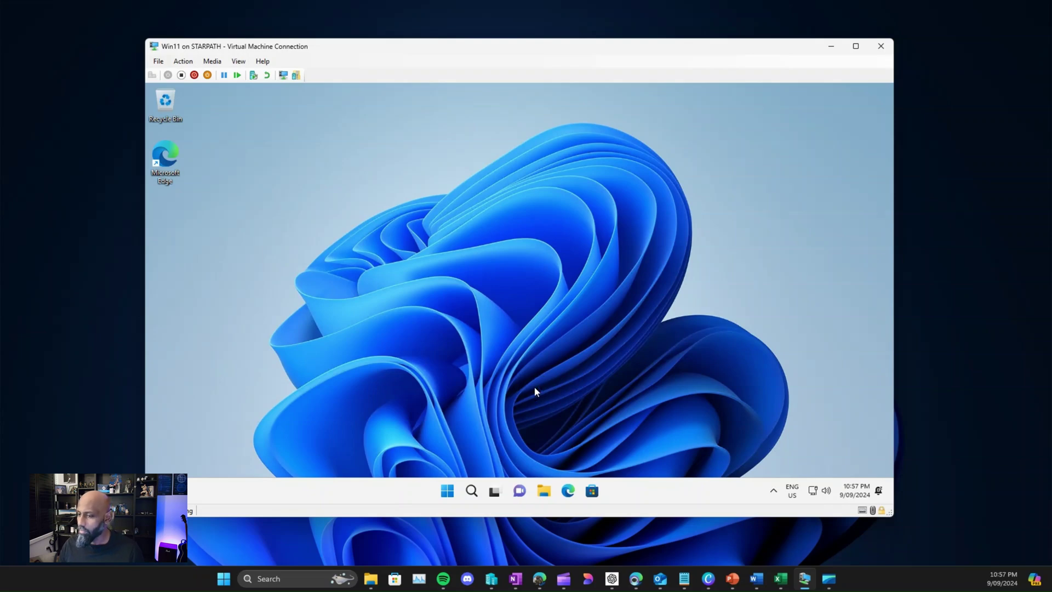
Step: Go to Settings > Accounts > Access work or school on the VM
click(451, 492)
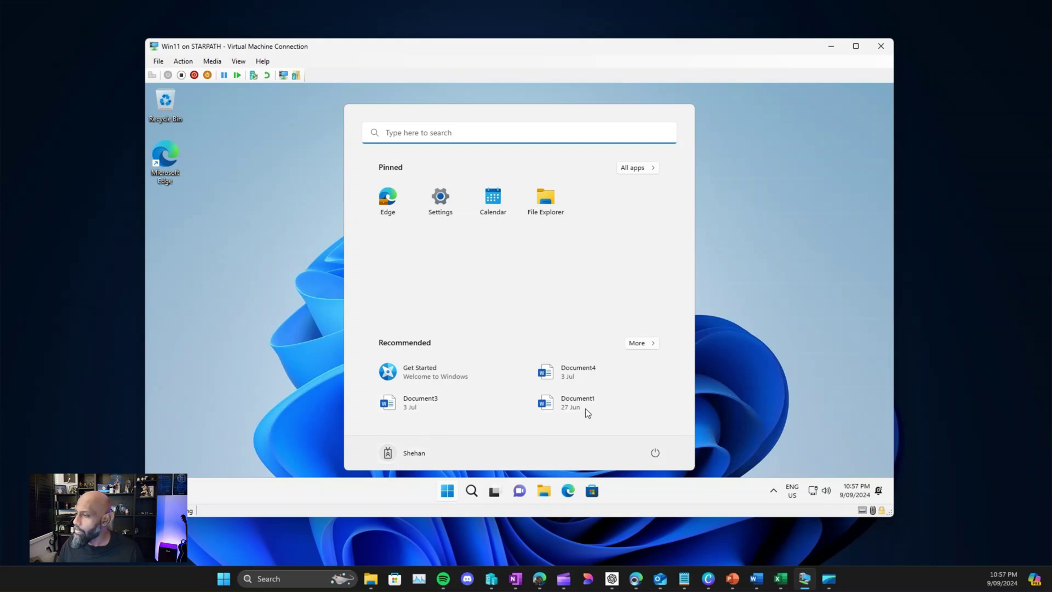
click(441, 210)
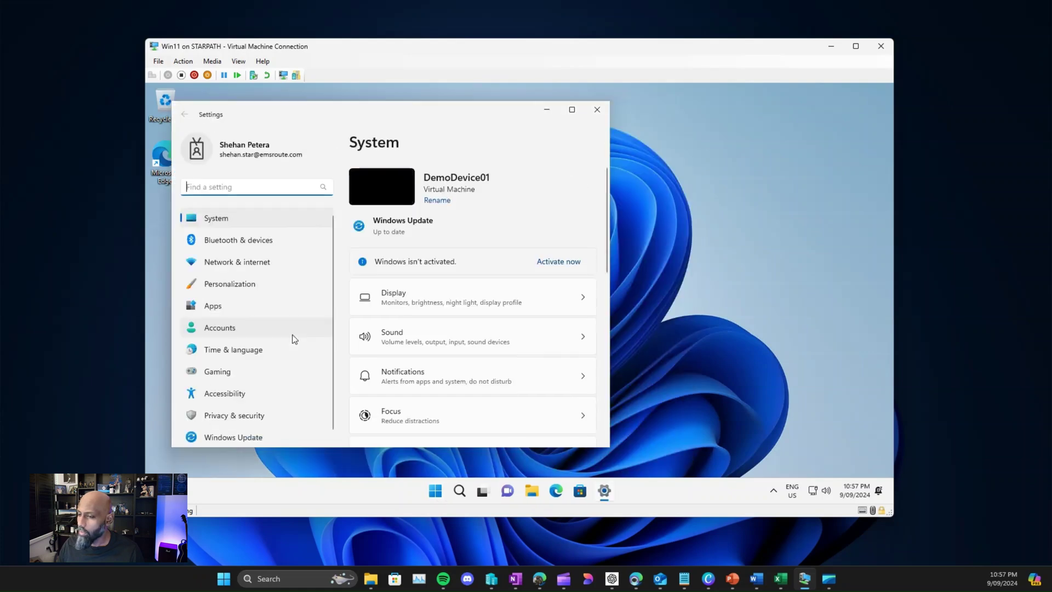
click(218, 327)
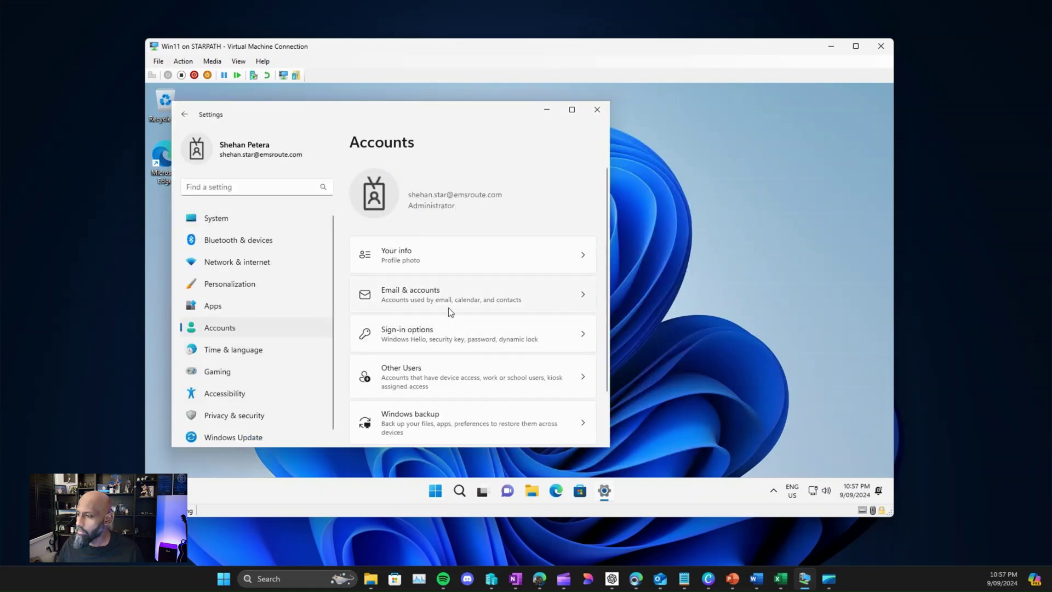
scroll(415, 308, down, 2)
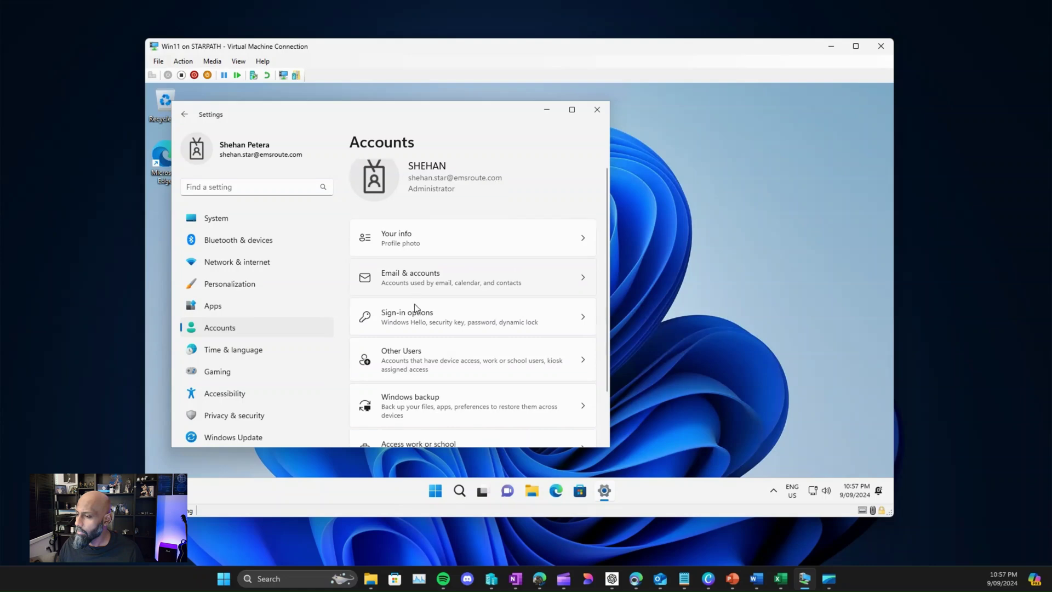
click(456, 402)
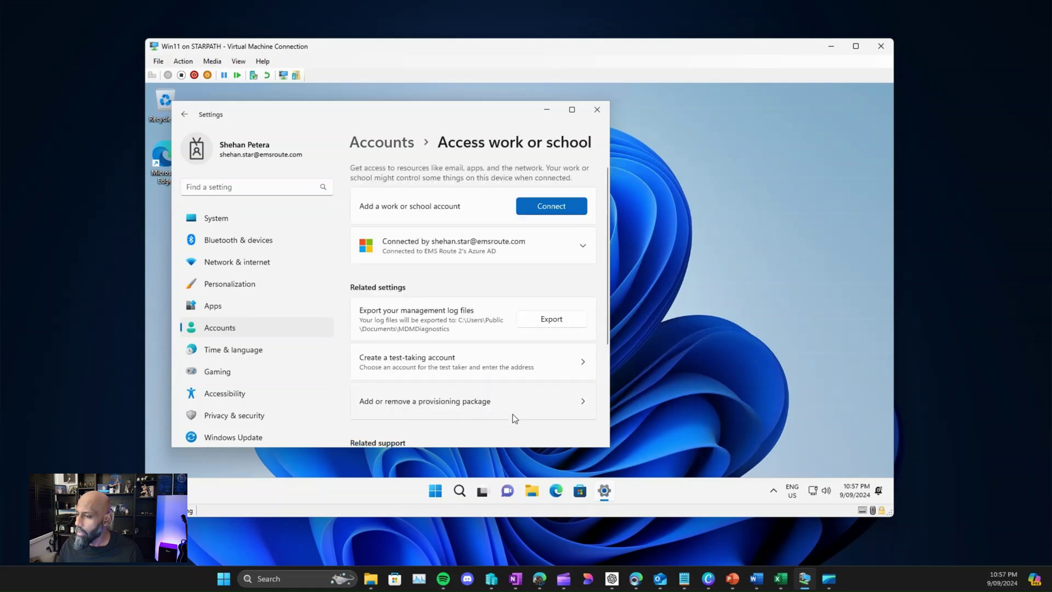
drag(609, 255, 843, 248)
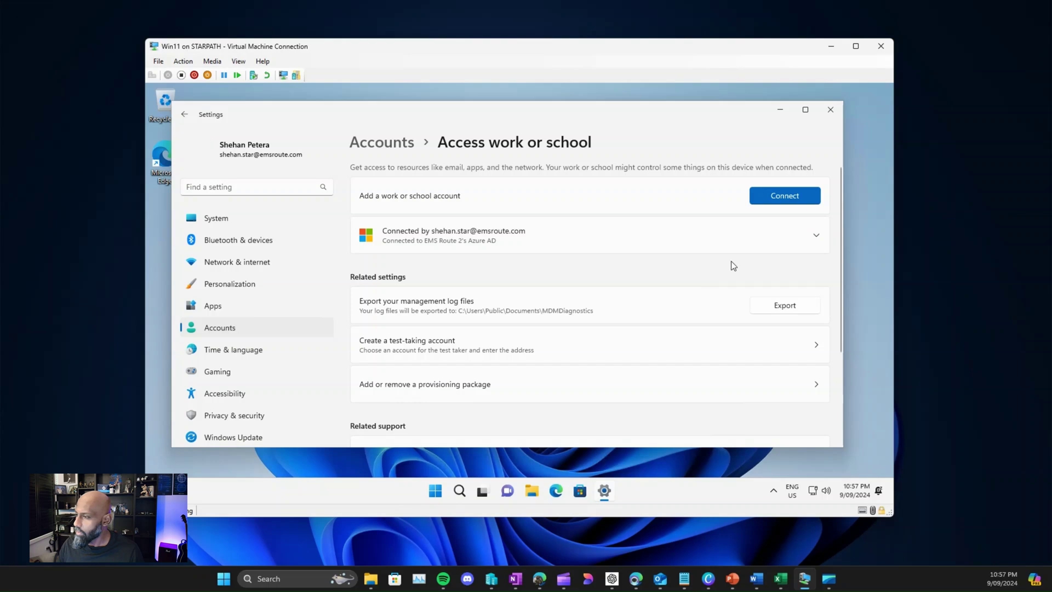
Step: Open the connected account's EMS Route 2 management info and start a sync
click(716, 244)
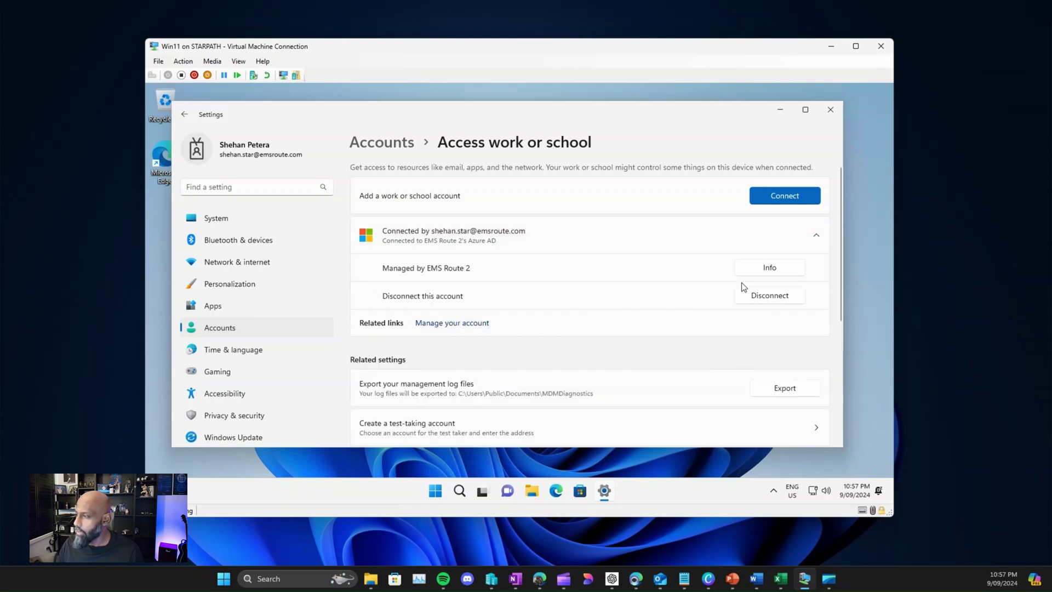
click(750, 270)
scroll(521, 301, down, 3)
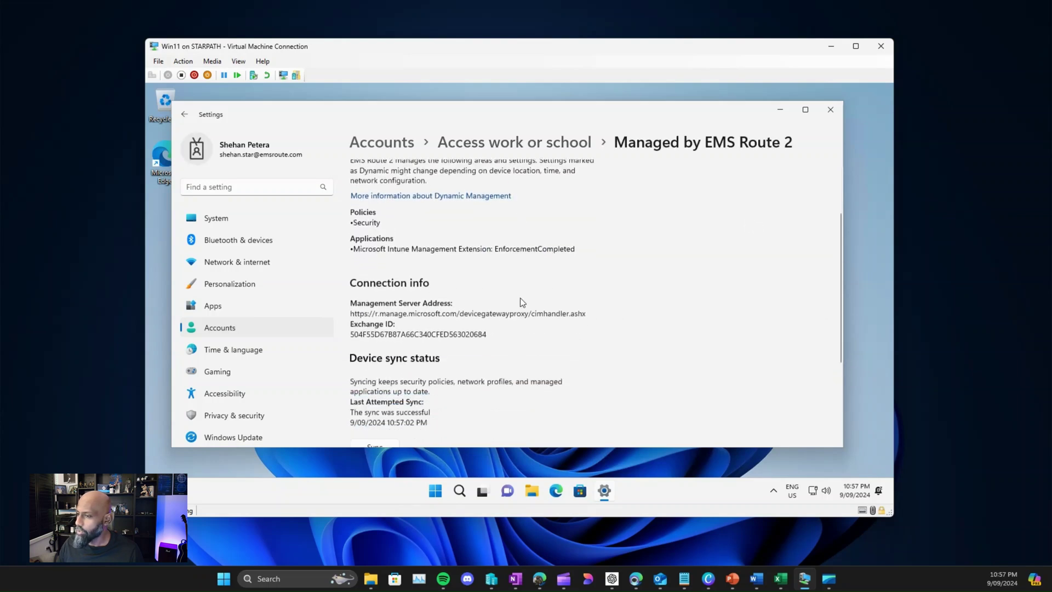
scroll(521, 302, down, 5)
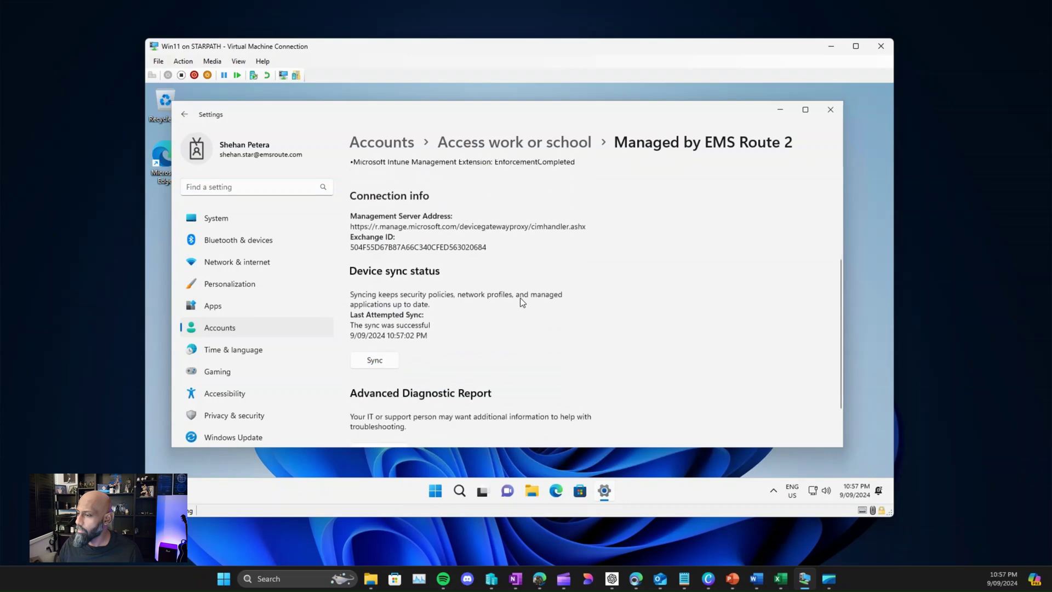
click(388, 305)
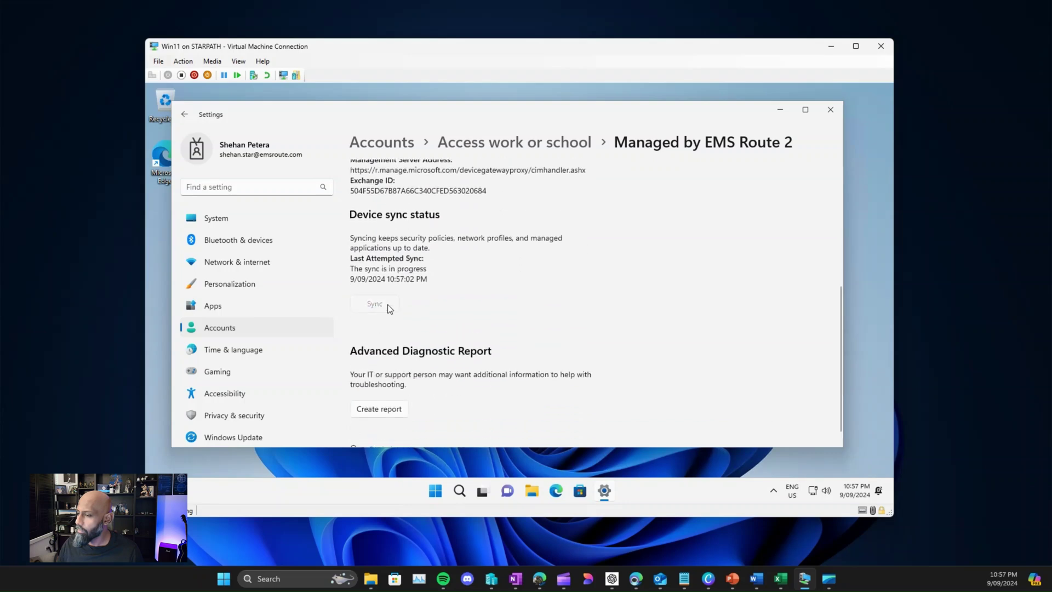
click(780, 110)
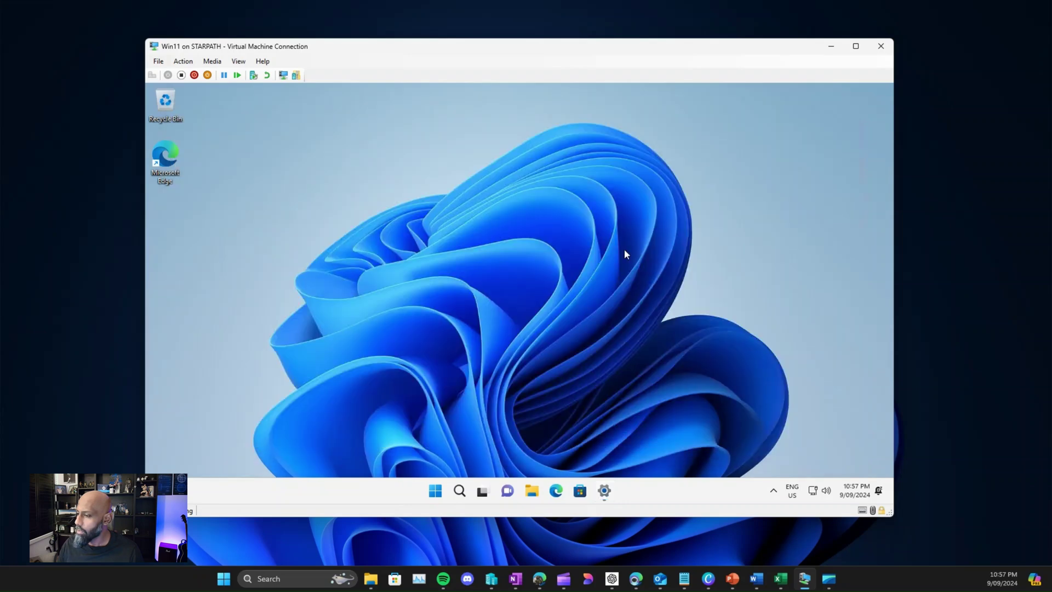
Step: Search the VM's Start menu for 'word', which turns up only WordPad
click(435, 490)
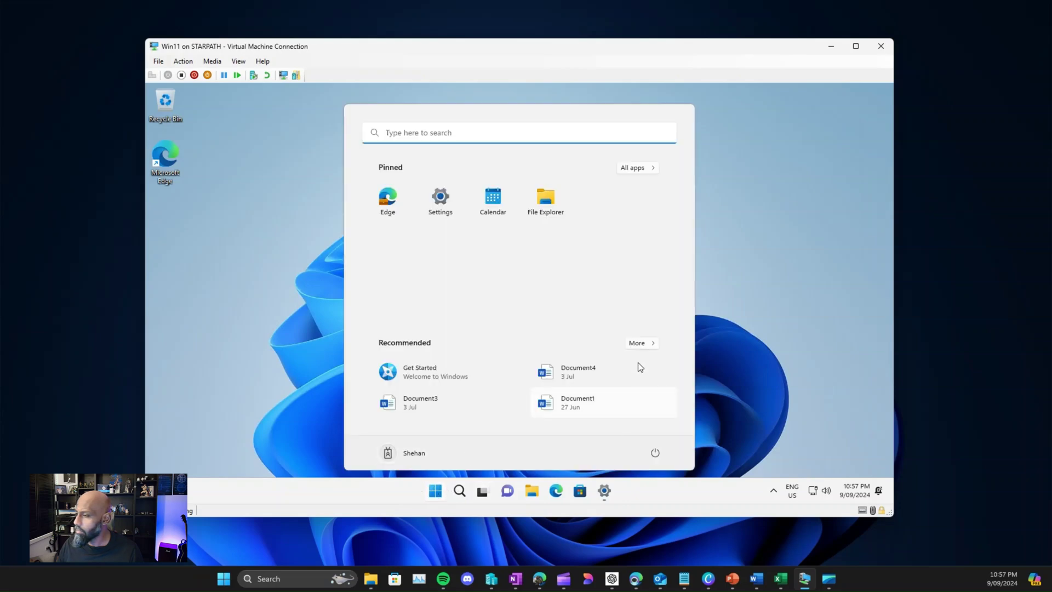
click(639, 343)
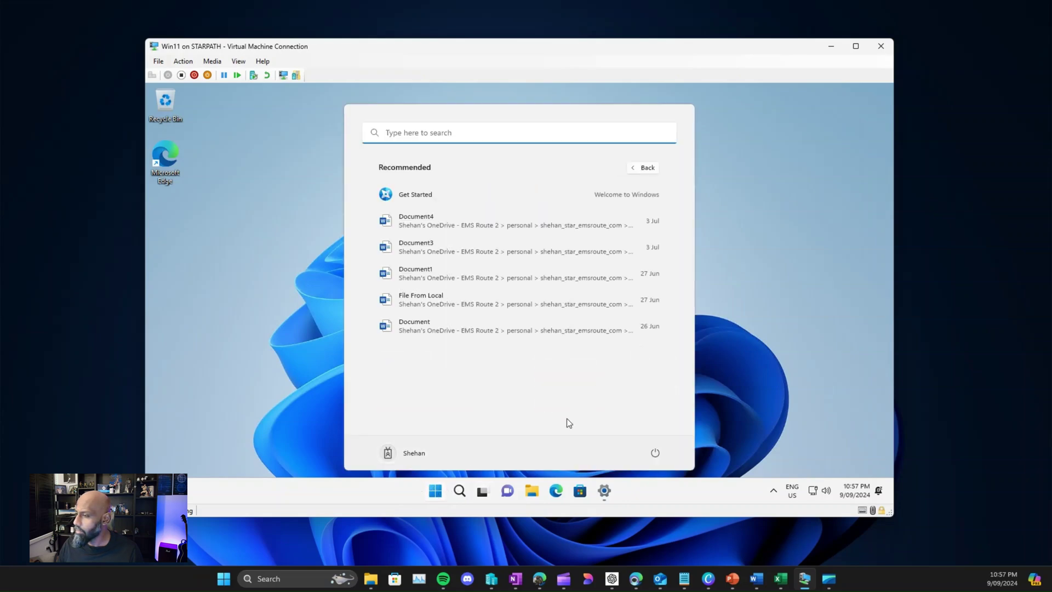
click(645, 167)
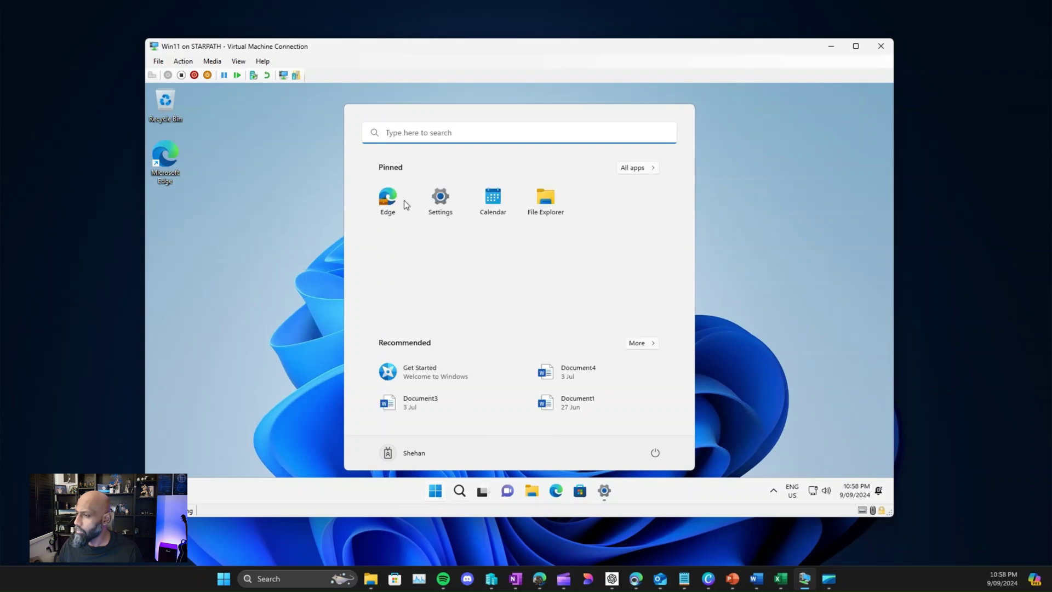
click(411, 136)
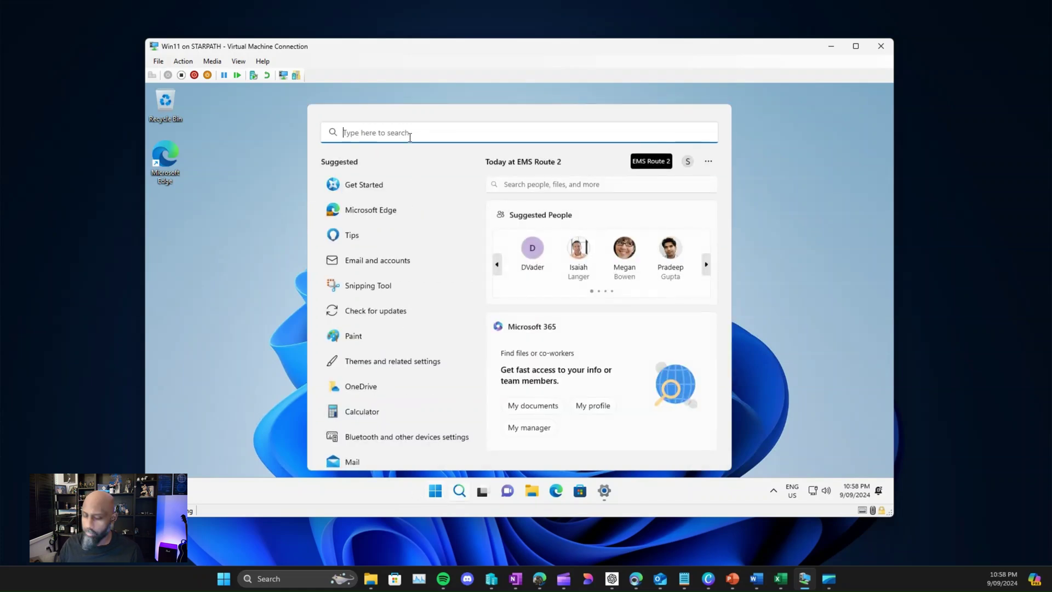
text(word)
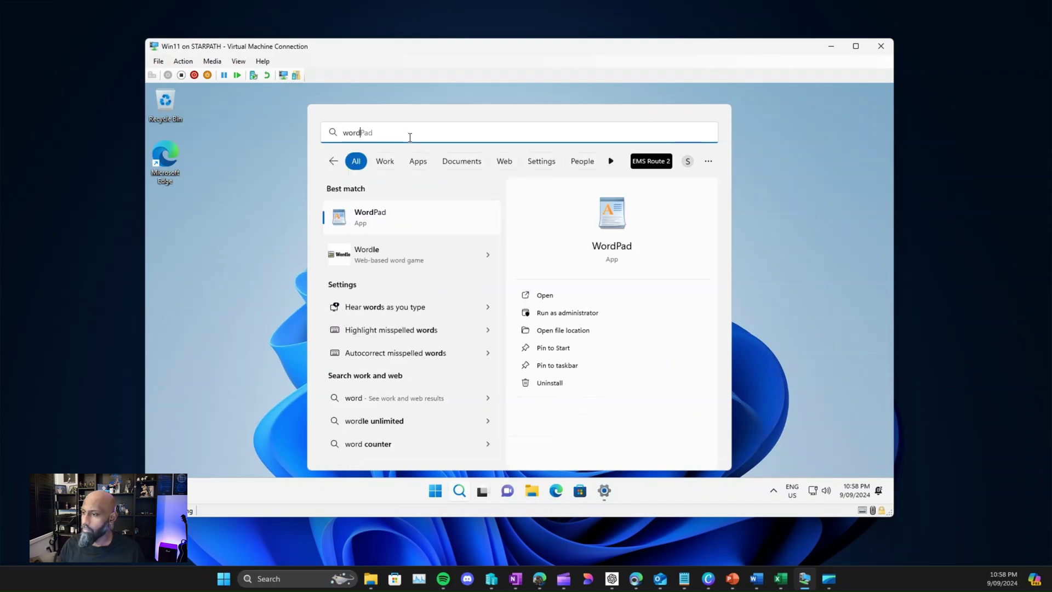
click(208, 321)
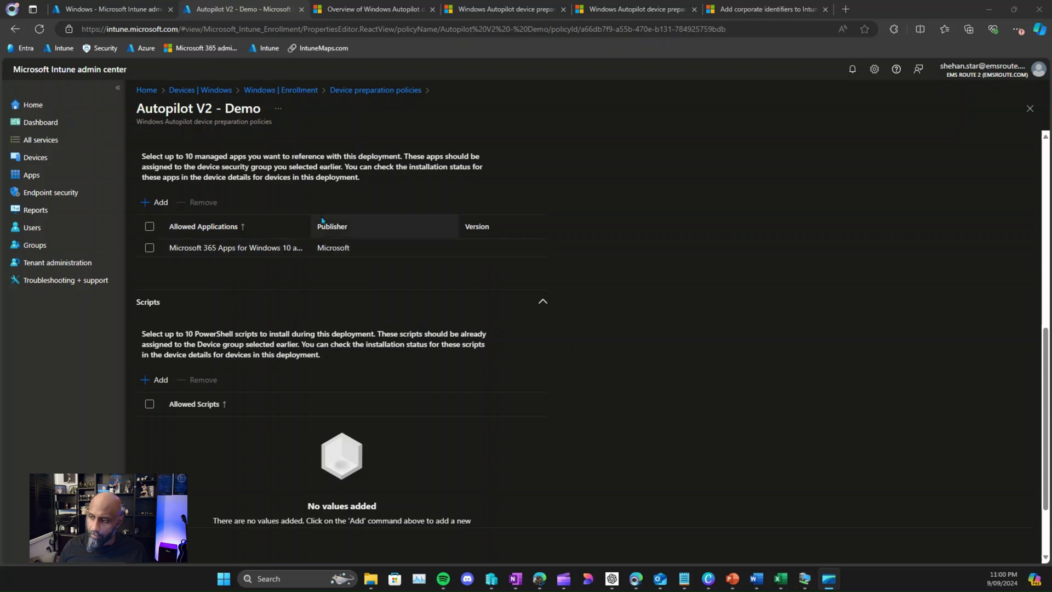
Step: Widen the Allowed Applications column, search the VM's Start menu for 'word' again, then minimize the VM
drag(311, 226, 355, 227)
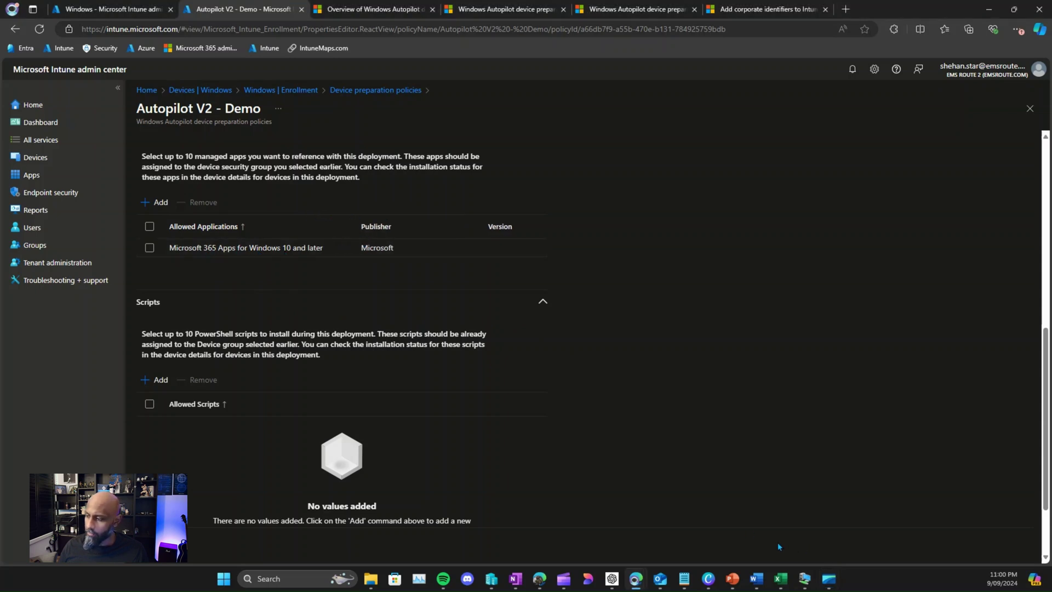
mouse_move(811, 587)
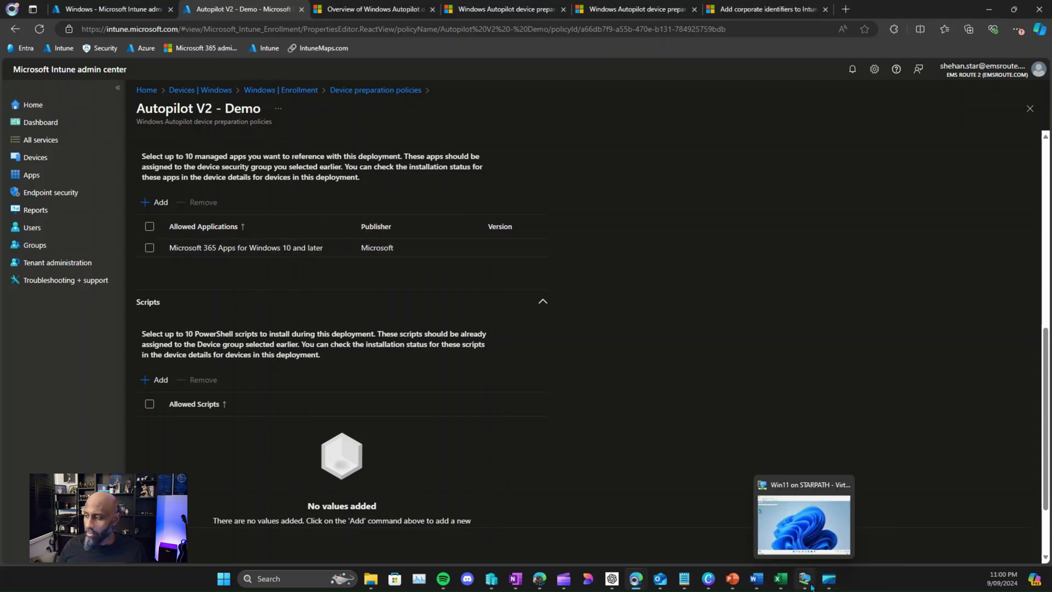
click(808, 583)
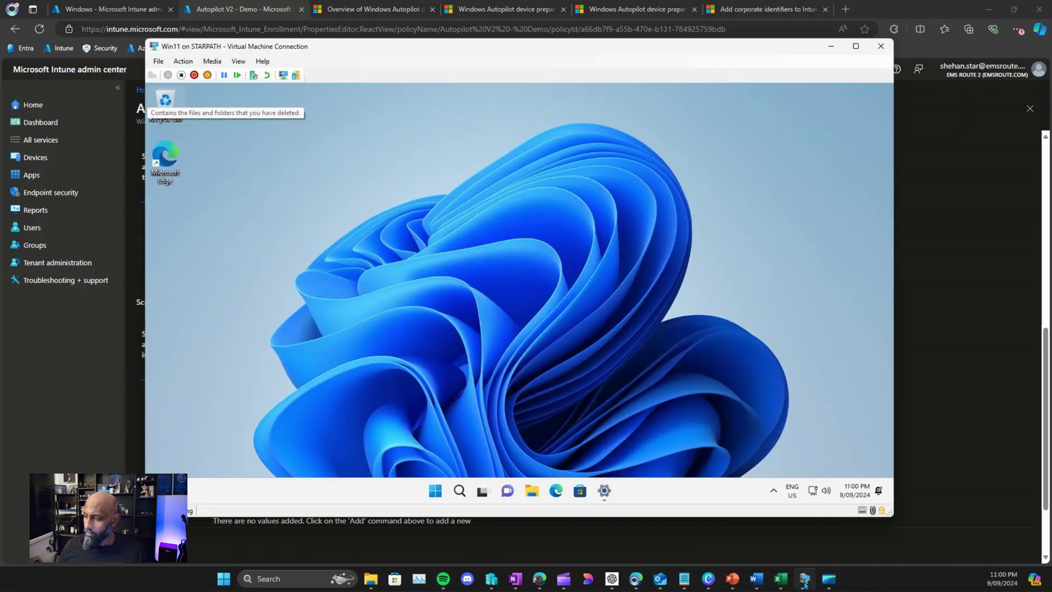
click(438, 498)
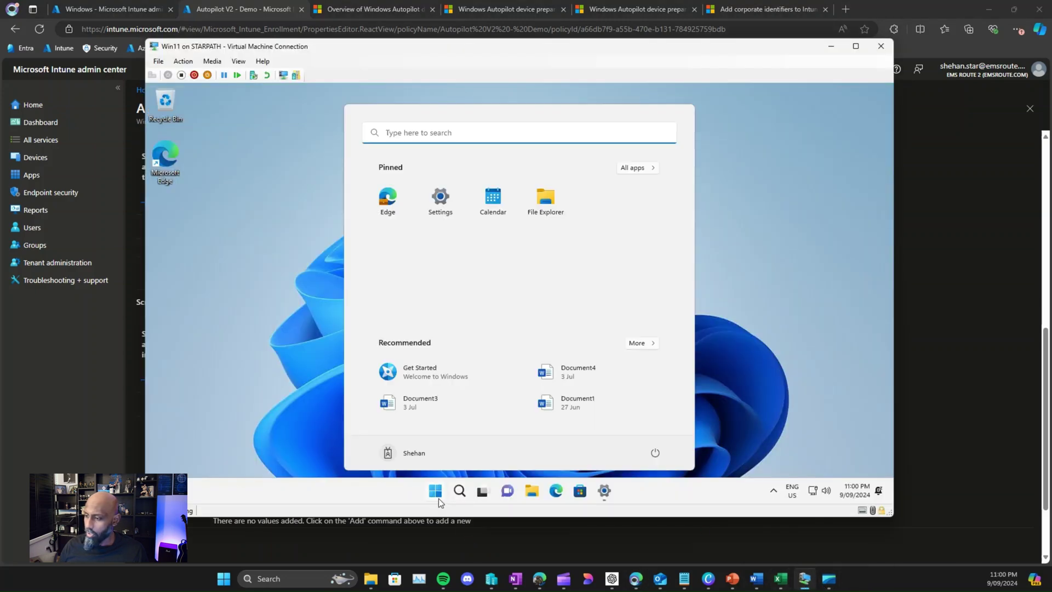
text(word)
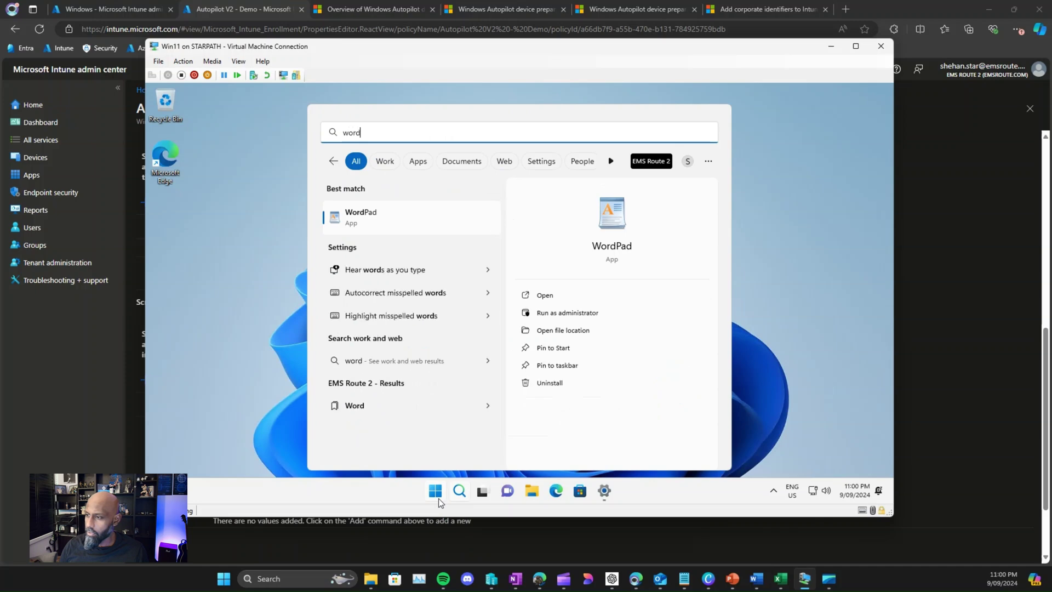
click(830, 46)
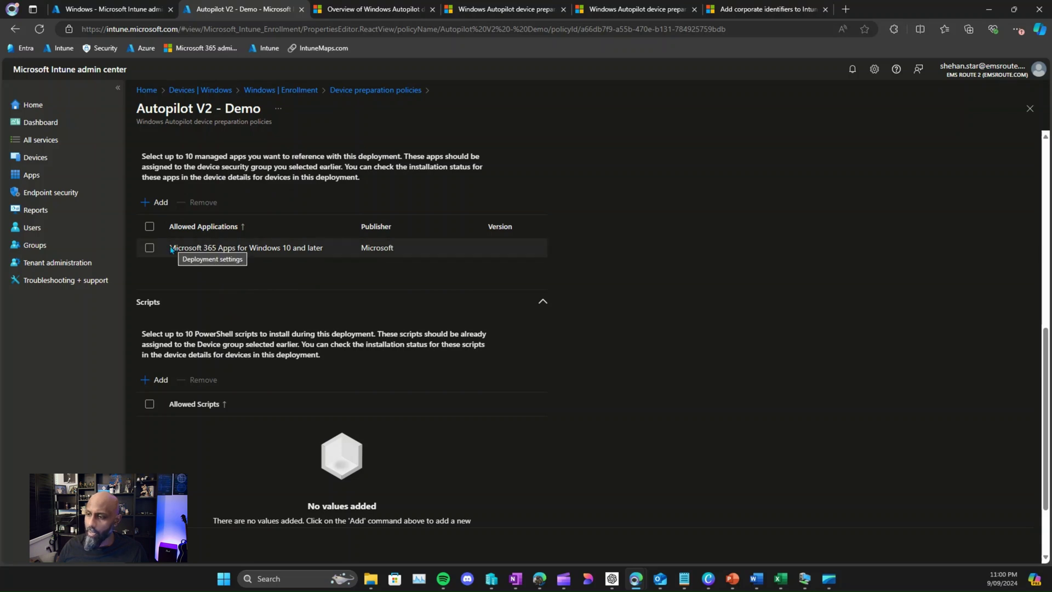
Step: Tick the Microsoft 365 Apps row in the policy, then go to the Groups page
click(235, 253)
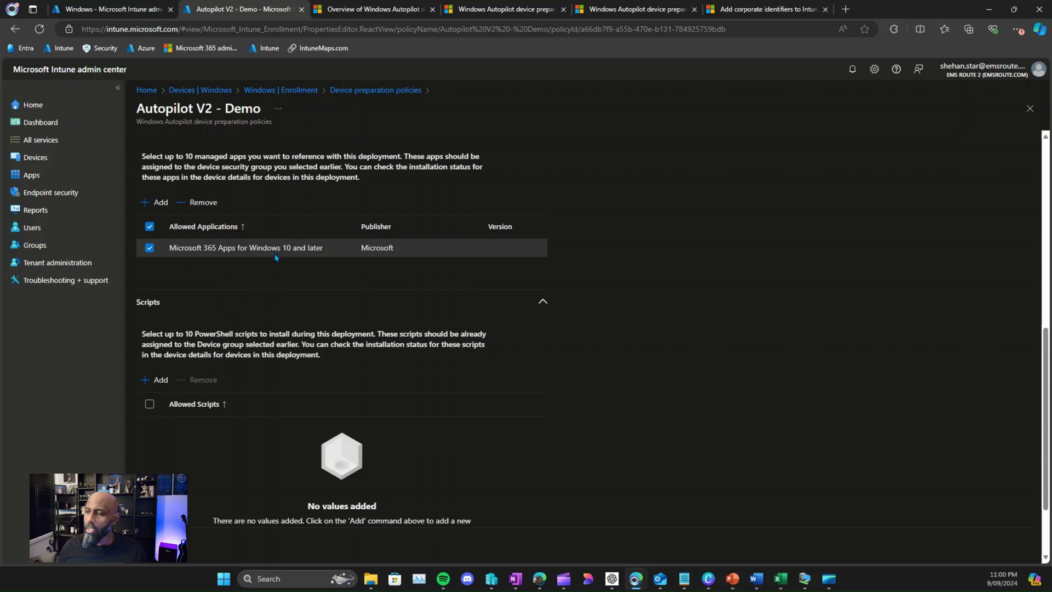
scroll(254, 227, up, 1)
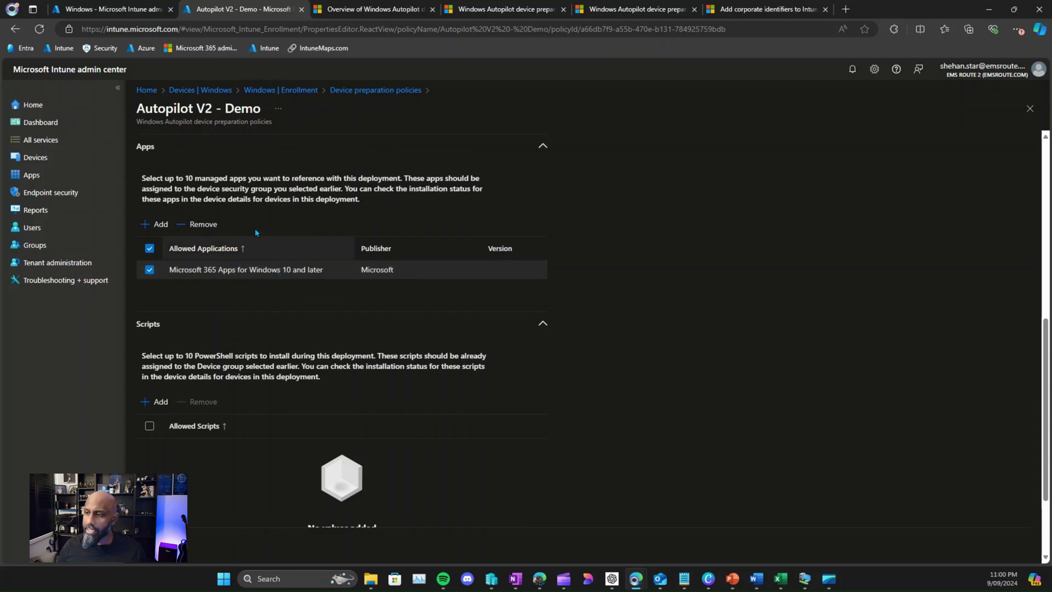
scroll(255, 231, up, 1)
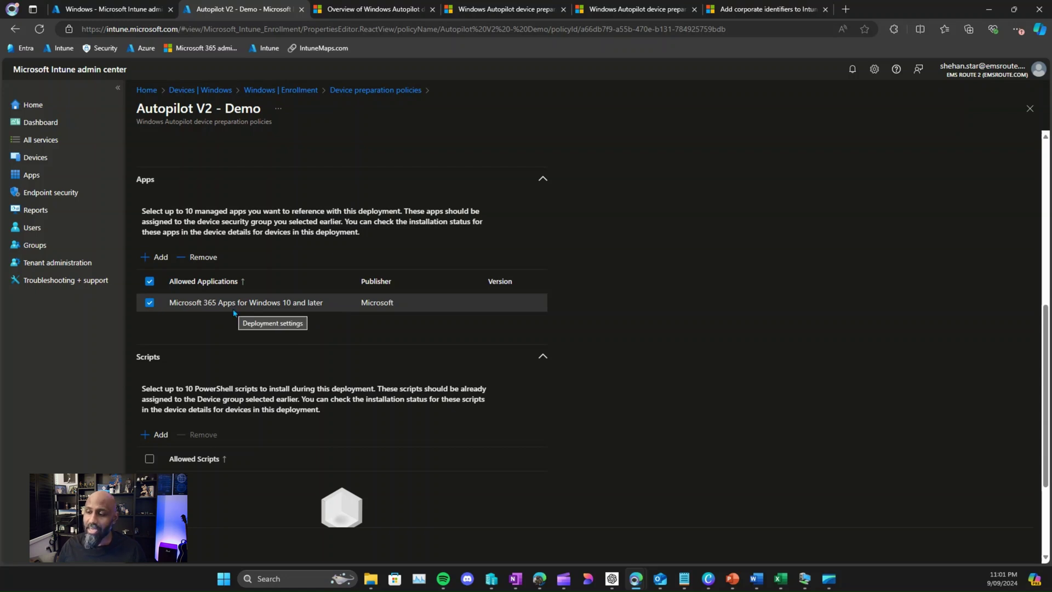
click(50, 250)
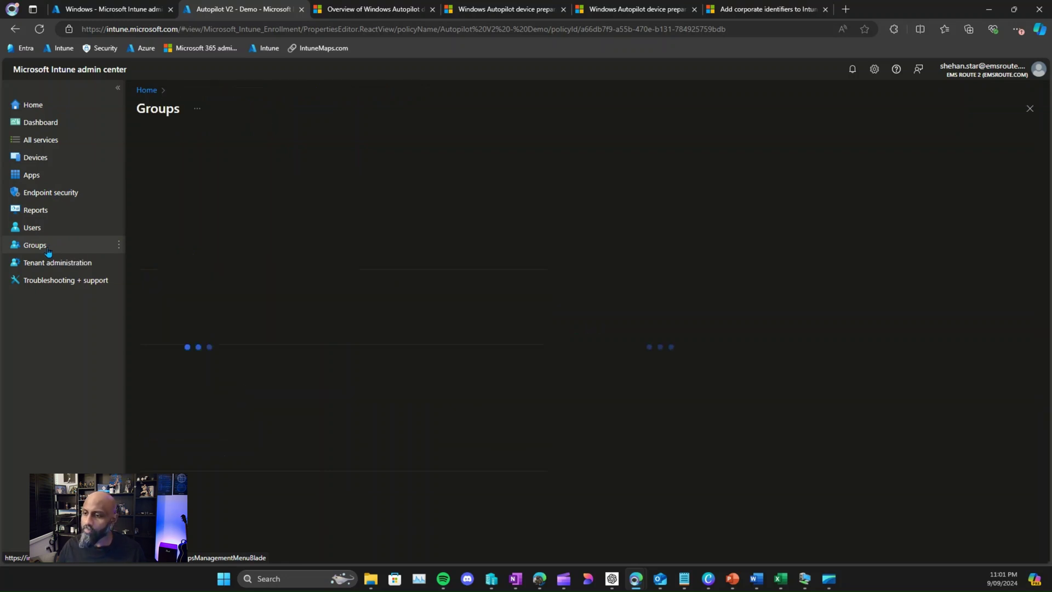
Step: Open the properties of Microsoft 365 Apps for Windows 10 and later under Apps > Windows
click(53, 173)
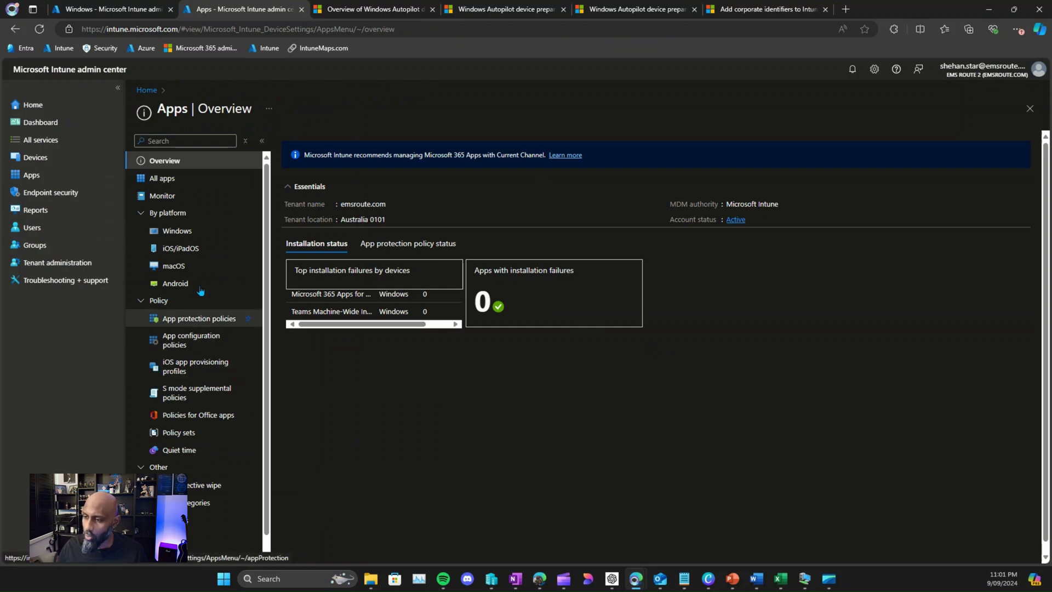
click(189, 236)
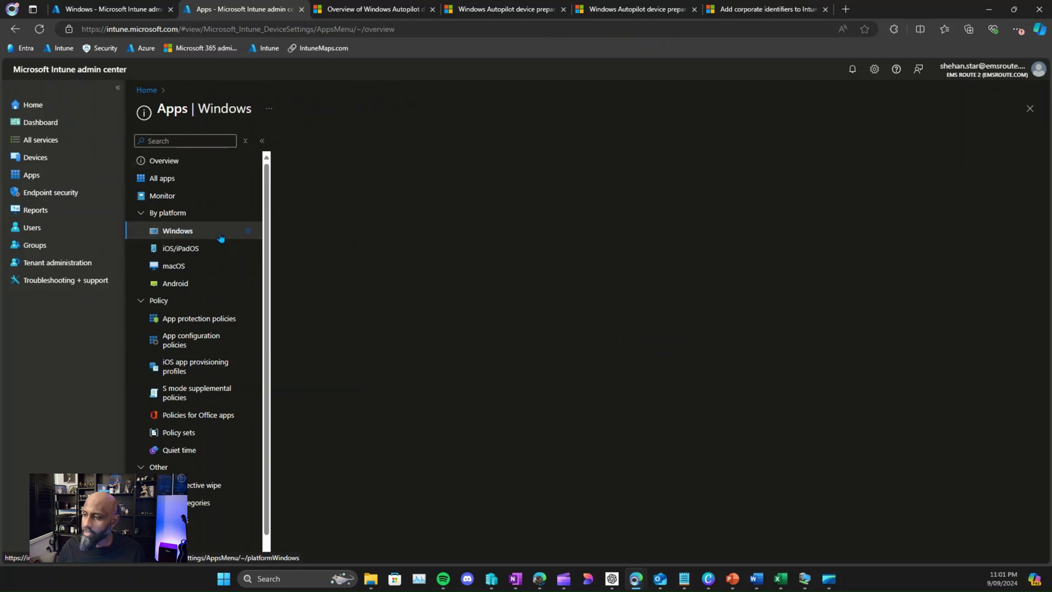
click(396, 215)
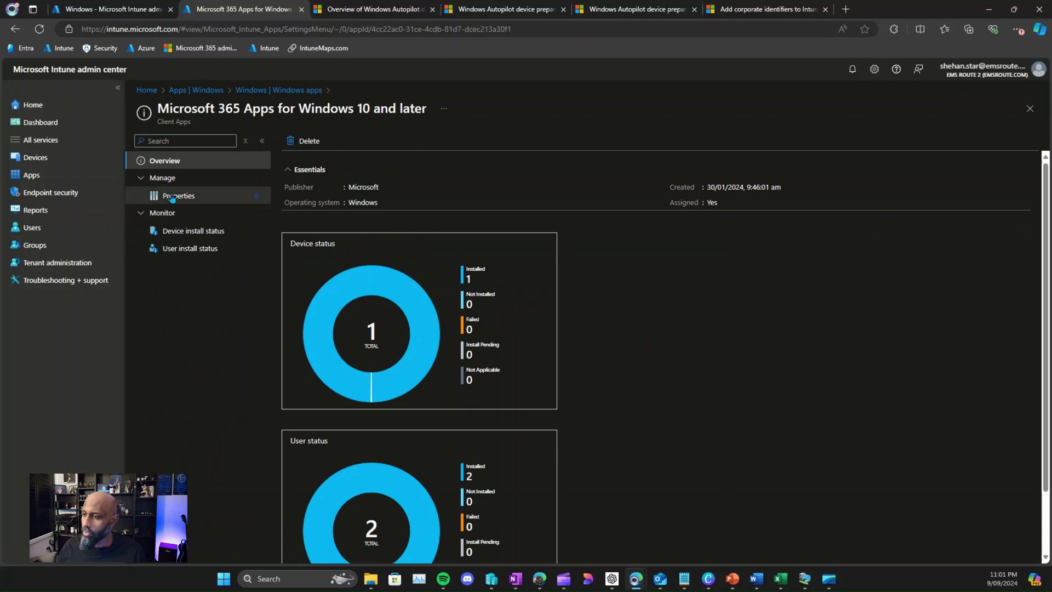
click(172, 197)
scroll(465, 374, down, 4)
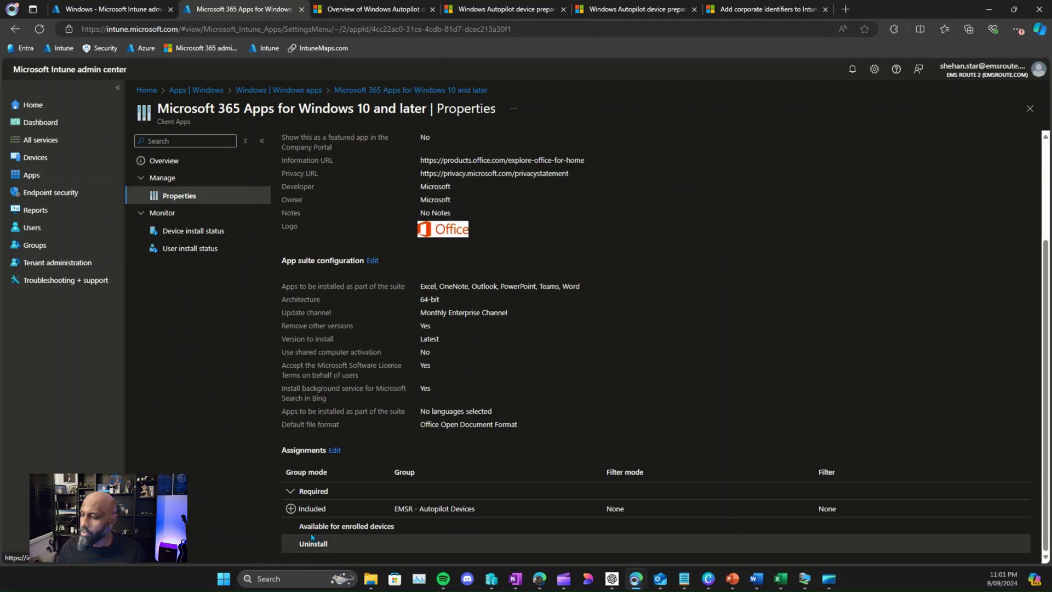
Step: Remove the app's required assignment to EMSR - Autopilot Devices
click(331, 451)
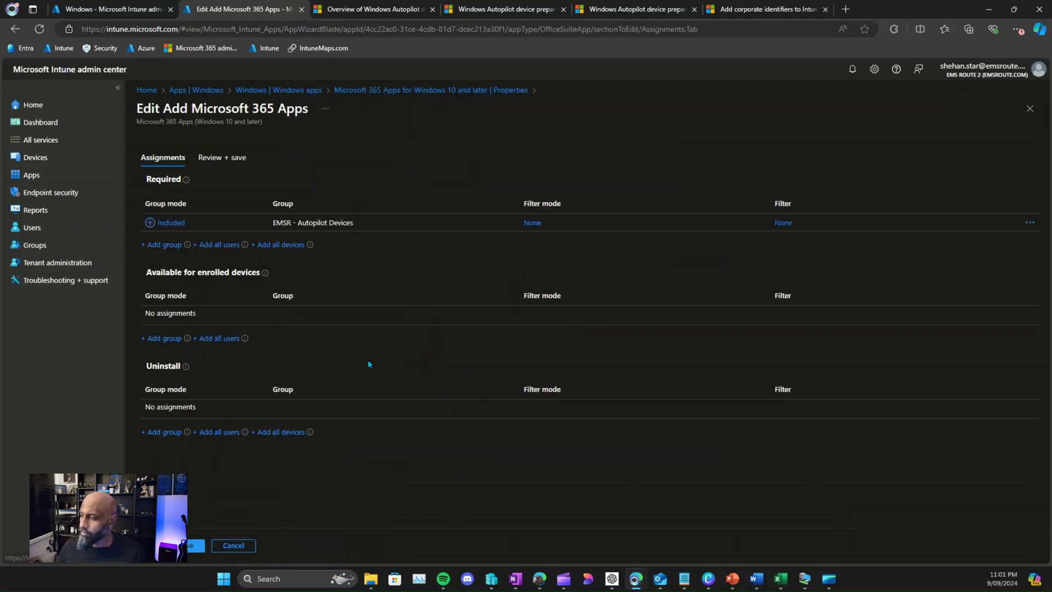
click(1024, 228)
click(985, 235)
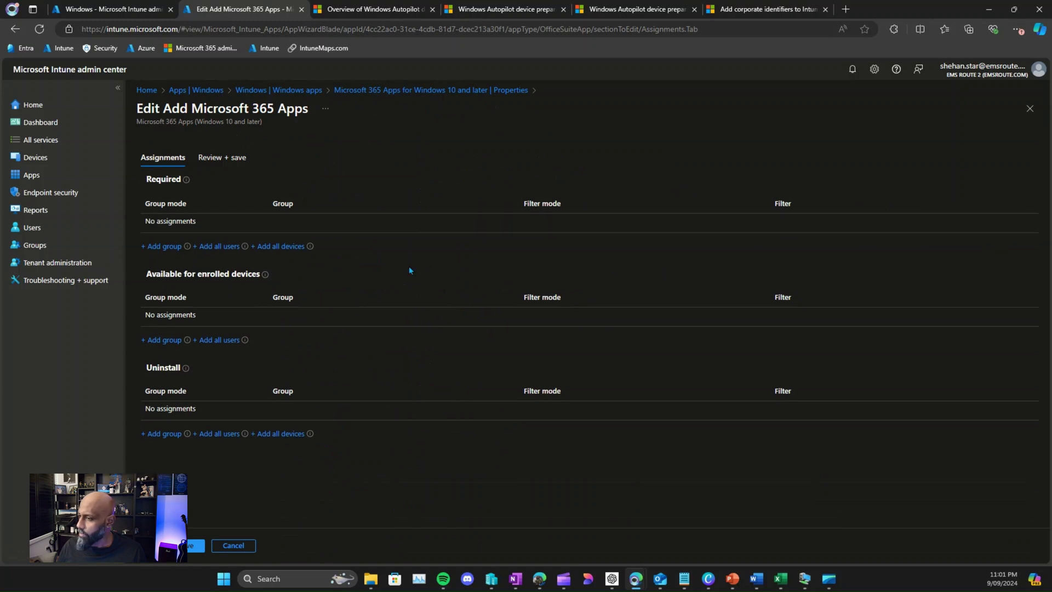
Step: Add AutopilotV2Devices as the required group and save the app
click(152, 247)
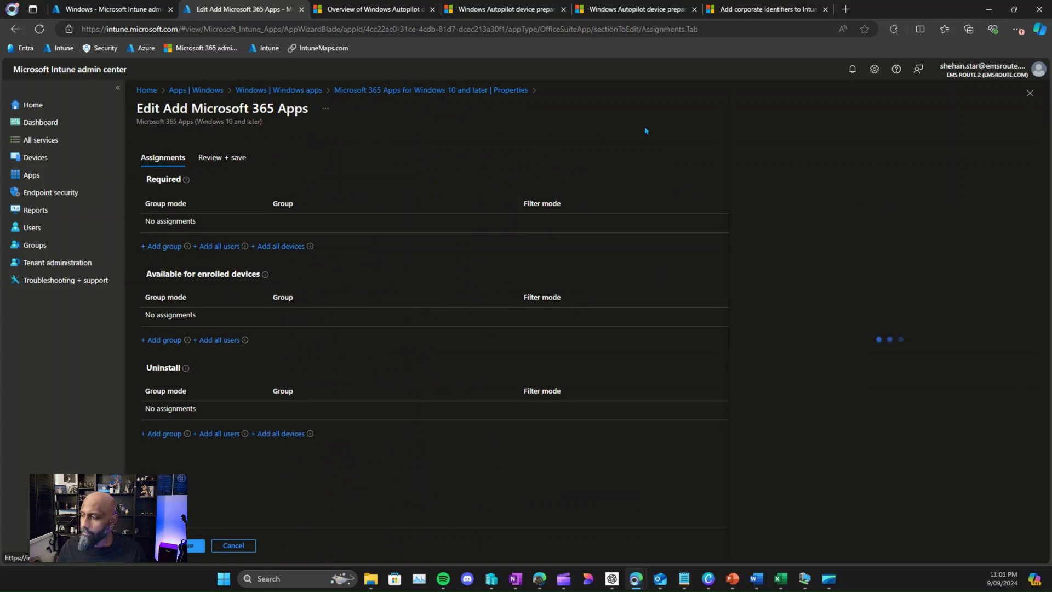
click(605, 173)
text(au)
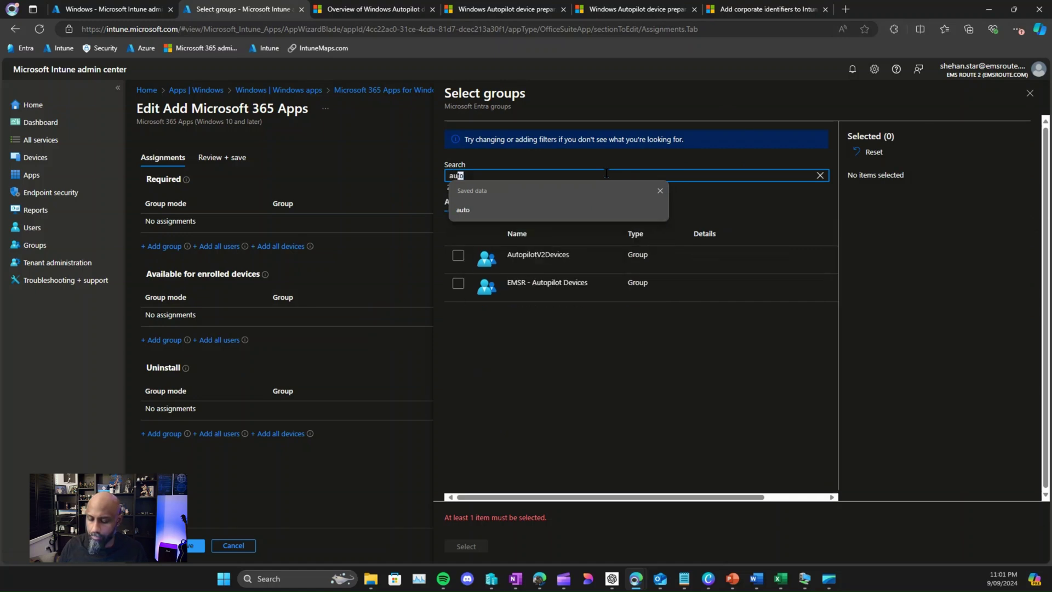
click(508, 254)
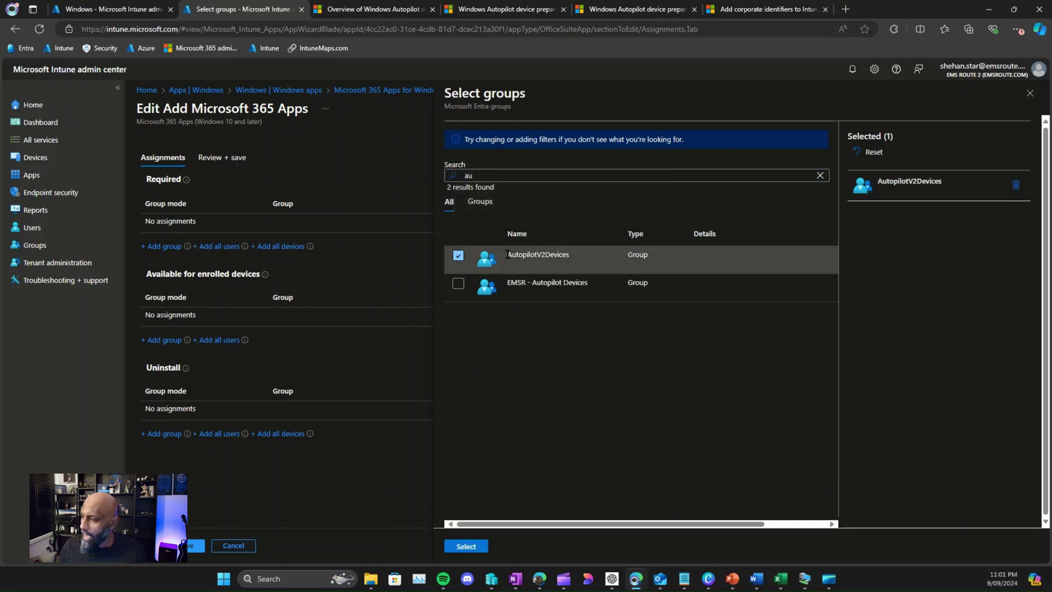
click(462, 545)
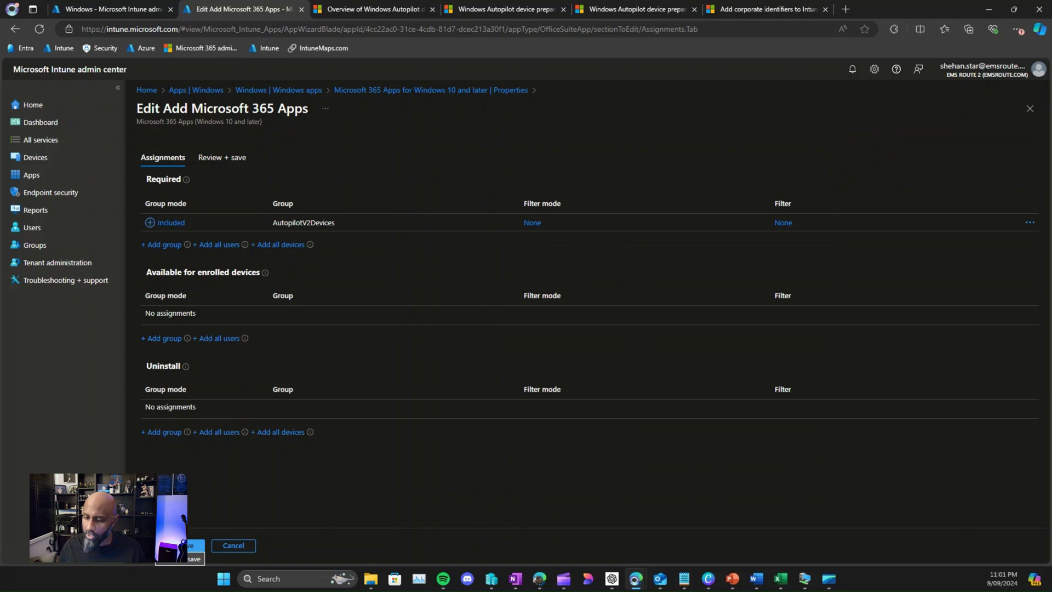
click(195, 545)
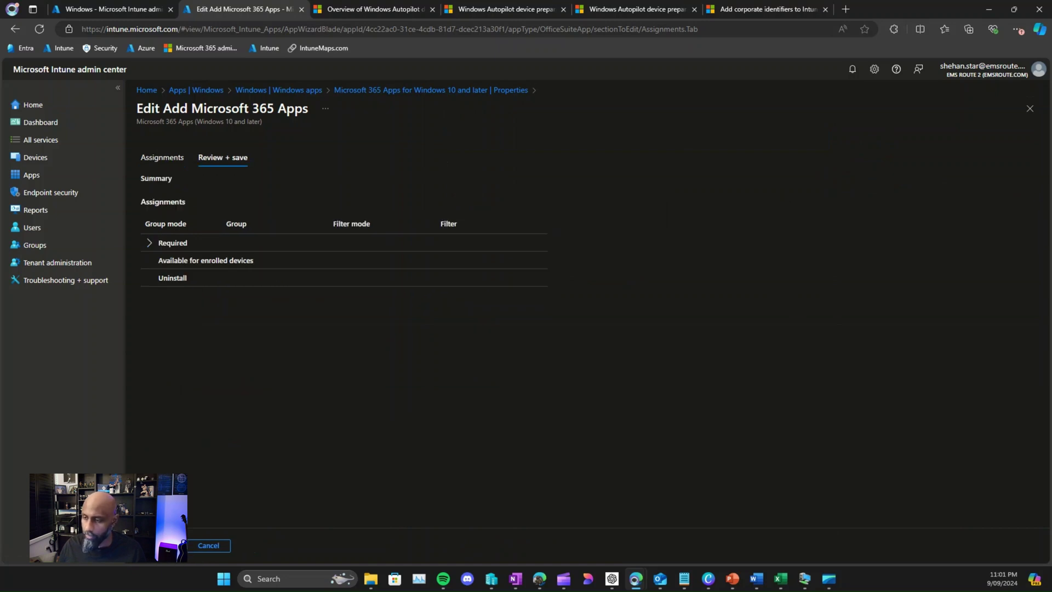
click(164, 545)
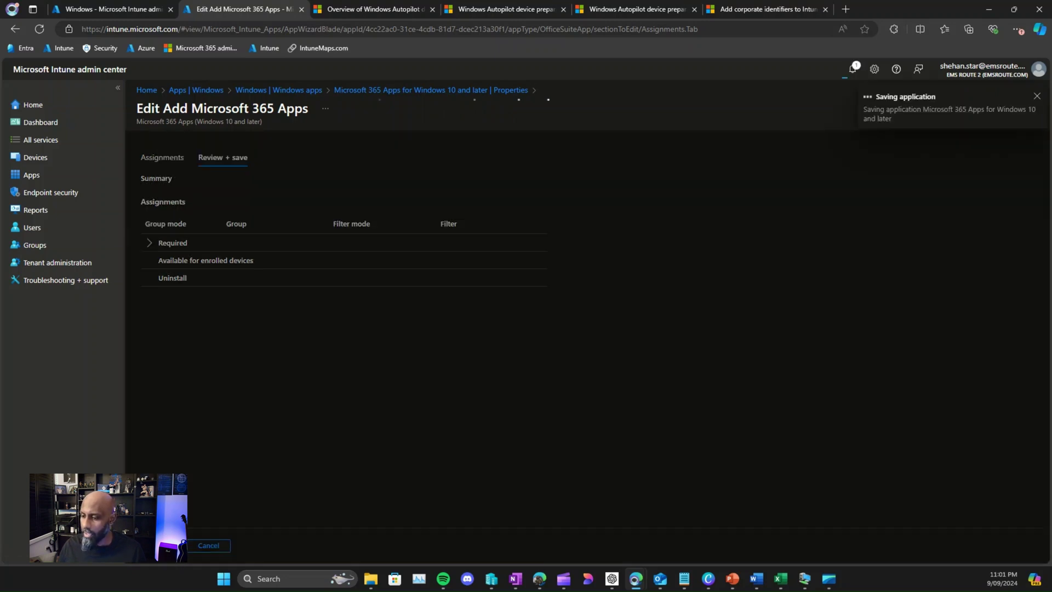
click(36, 158)
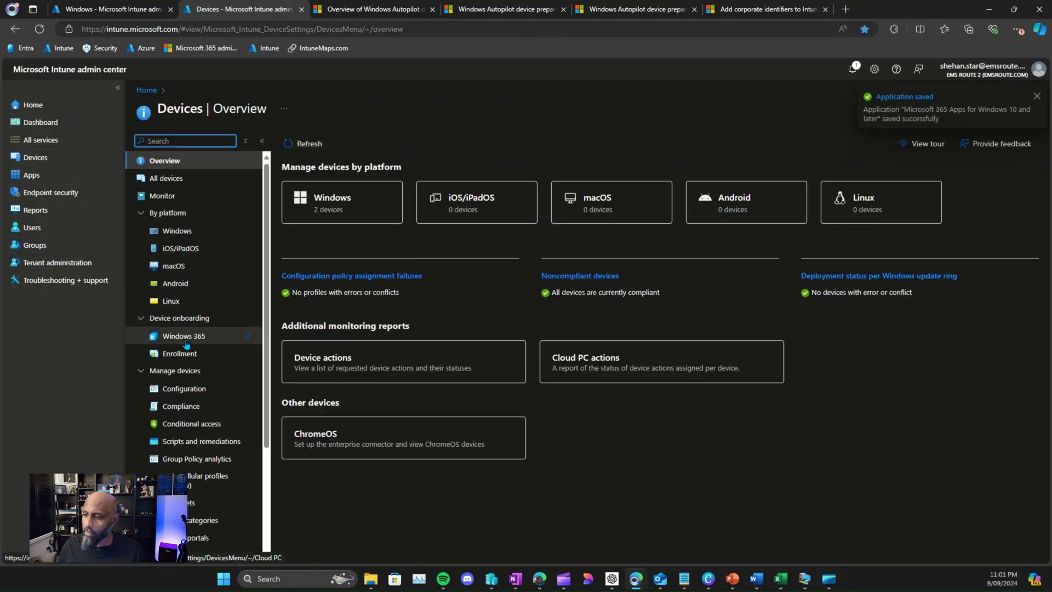
Step: Open the Autopilot V2 - Demo device preparation policy and highlight Microsoft 365 Apps as its allowed application
click(179, 354)
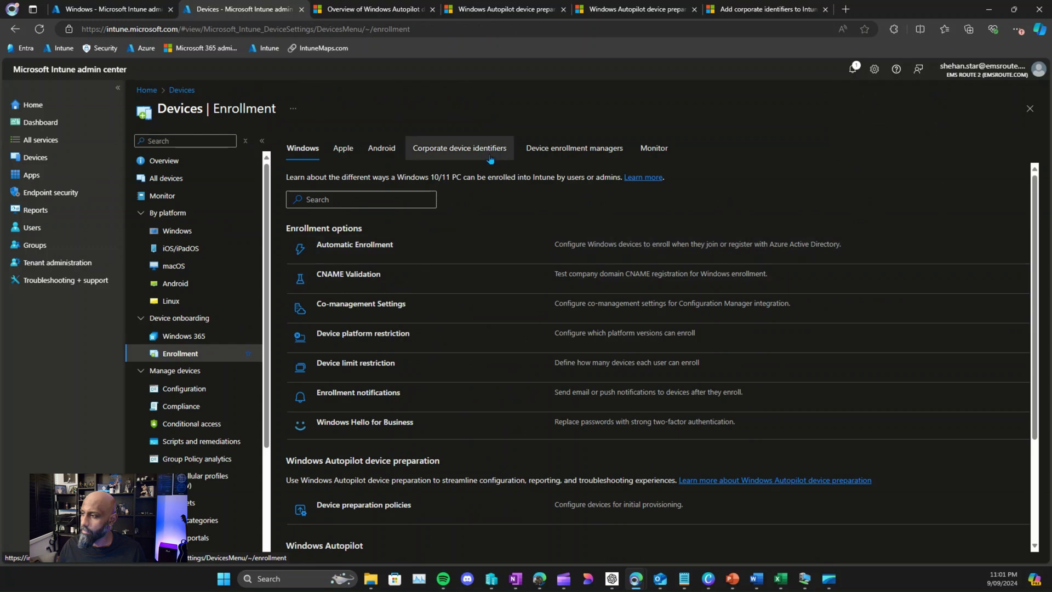
click(365, 510)
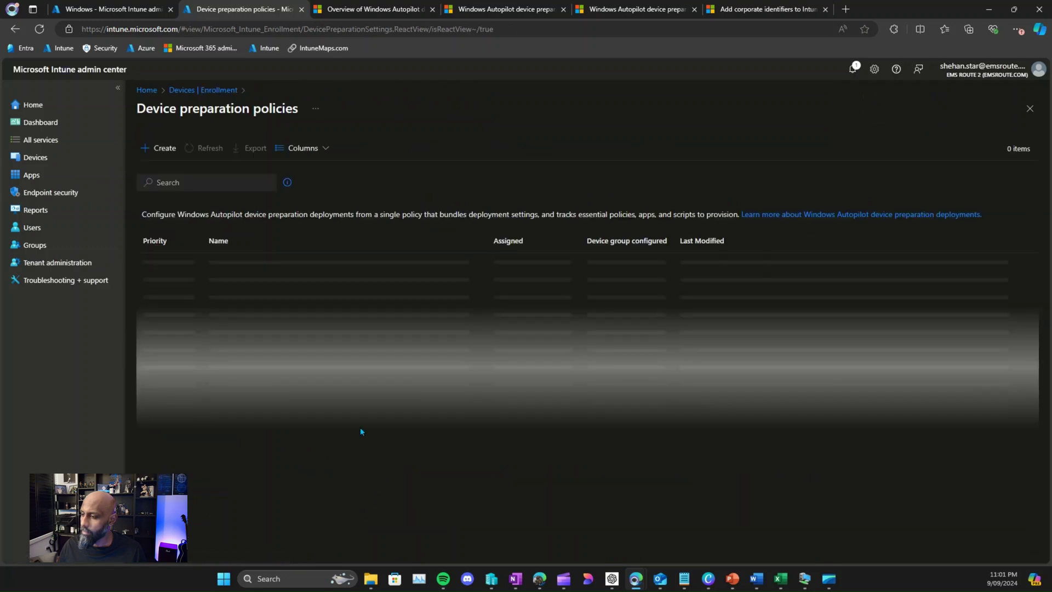
click(236, 282)
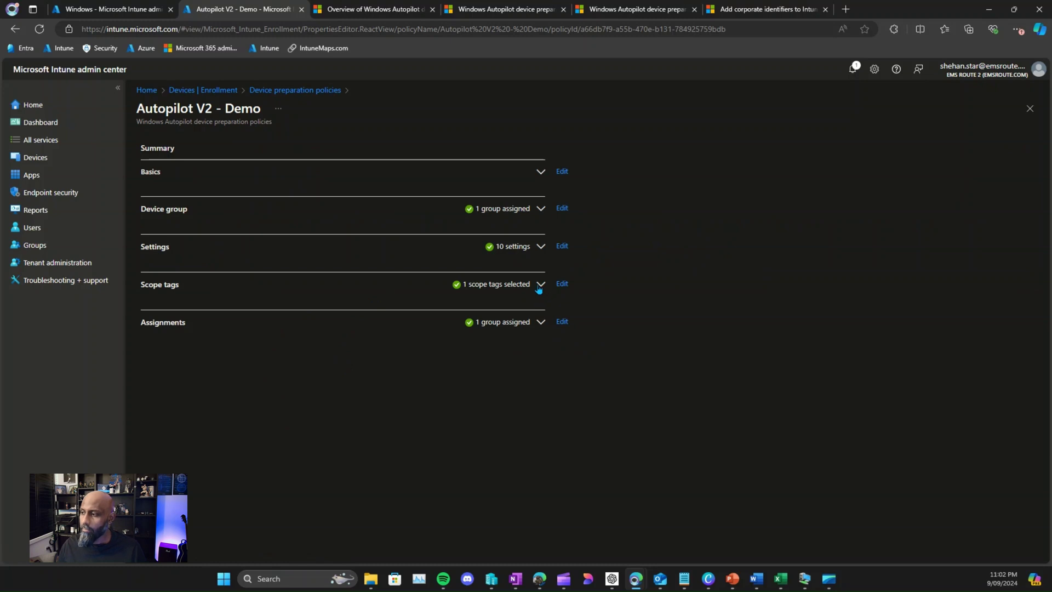
click(538, 247)
scroll(374, 414, down, 1)
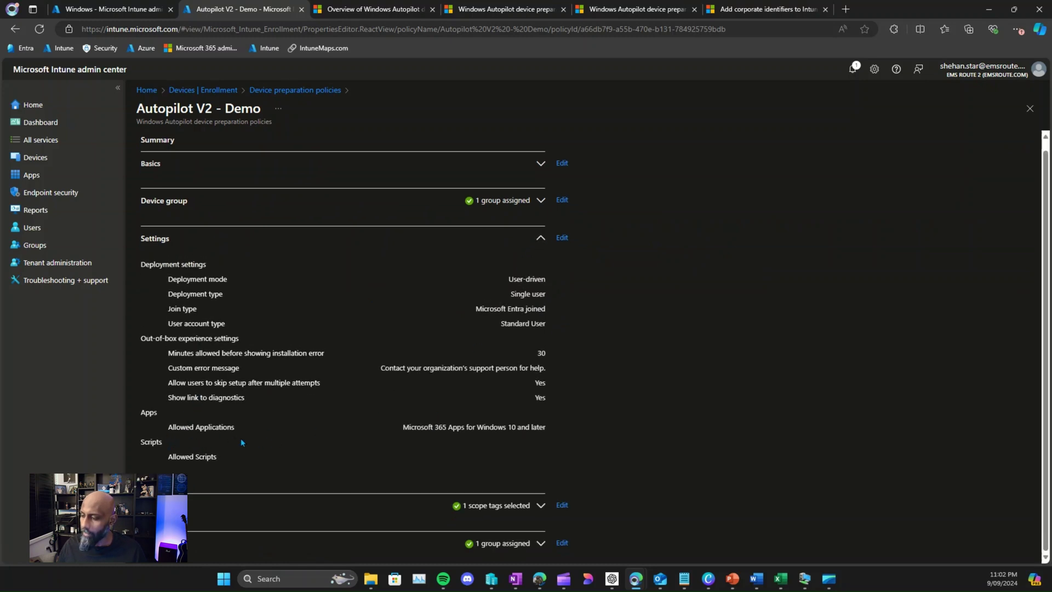
drag(418, 425, 551, 426)
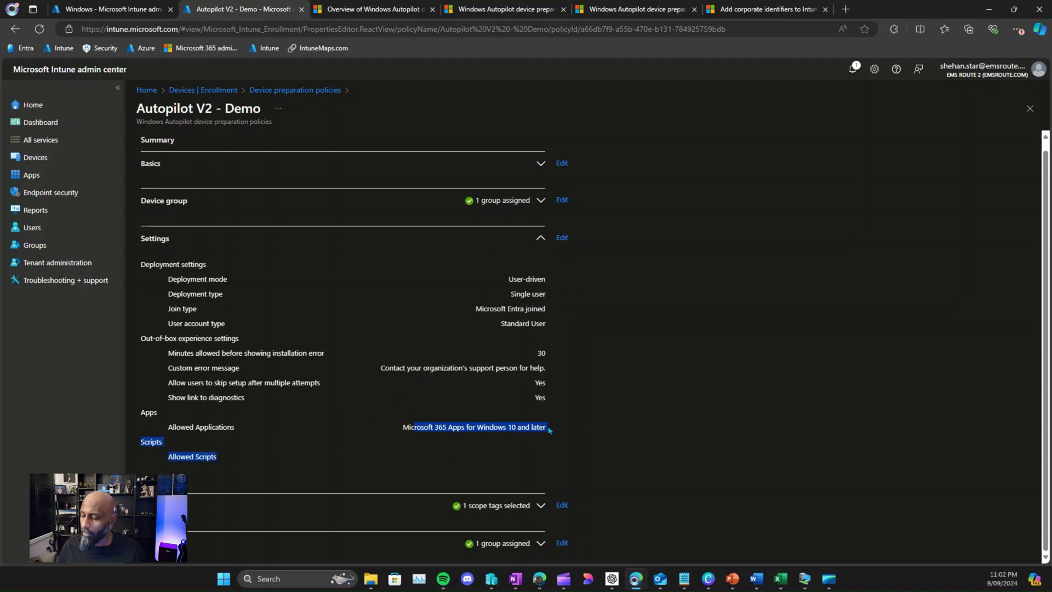